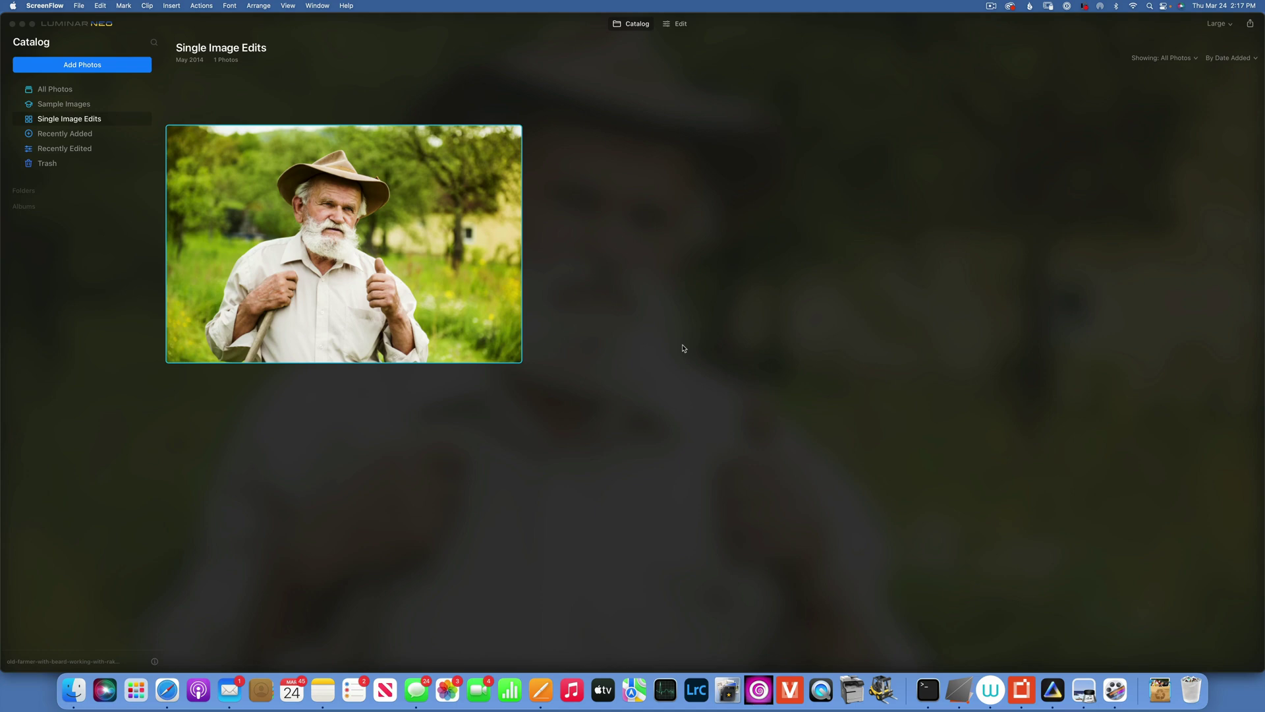
# Open the bearded farmer photo from the Catalog in the Edit workspace.
pyautogui.doubleClick(371, 249)
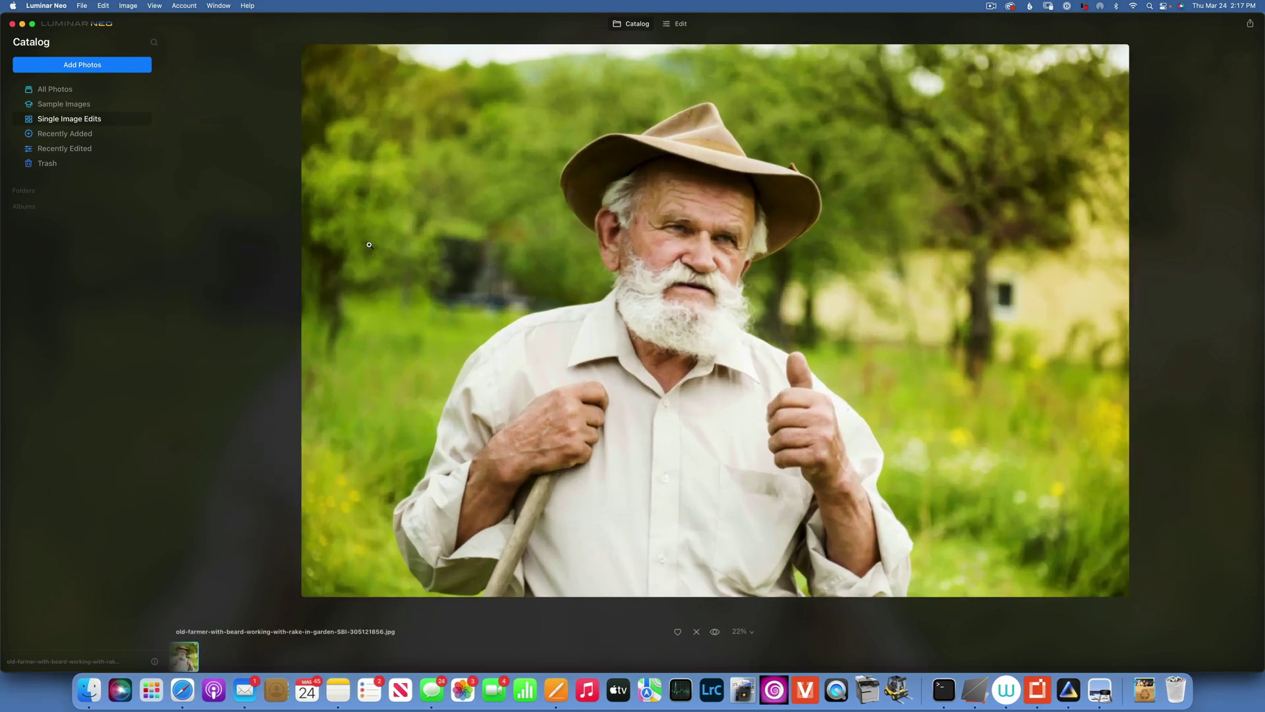
pyautogui.click(680, 25)
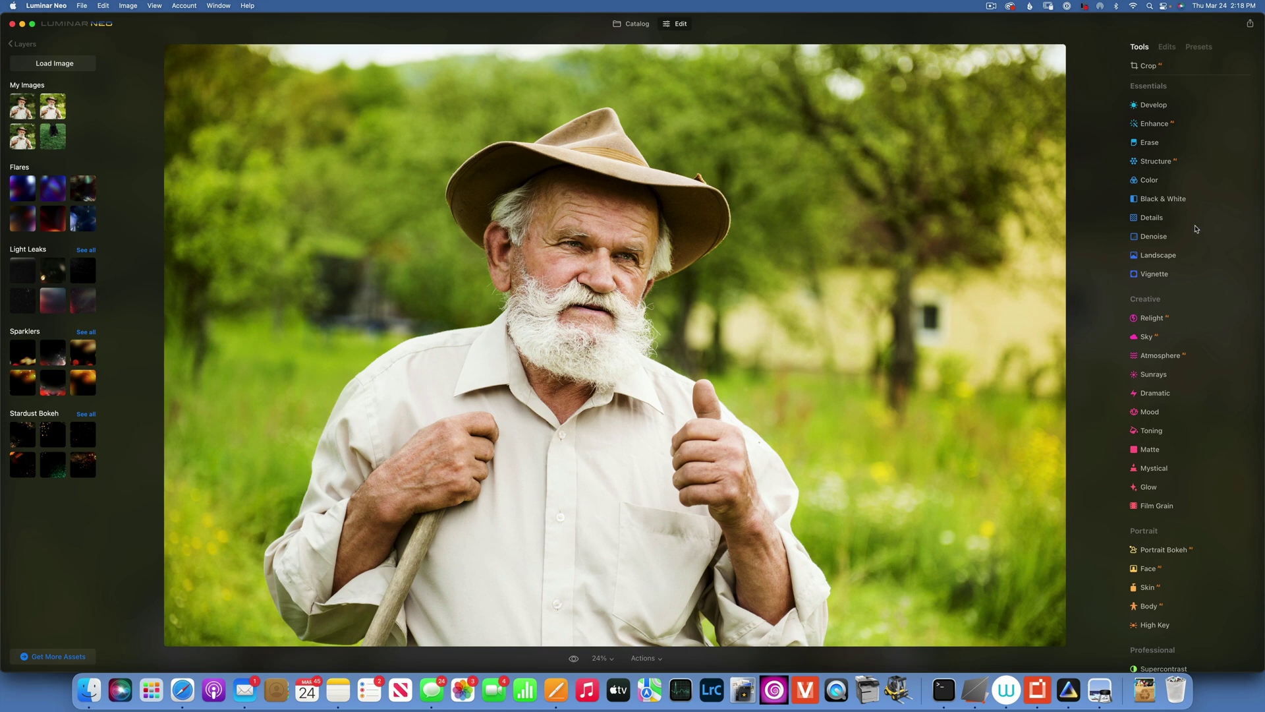
# In Color HSL Hue, shift the green and cyan hues and reset yellow to zero.
pyautogui.click(1150, 181)
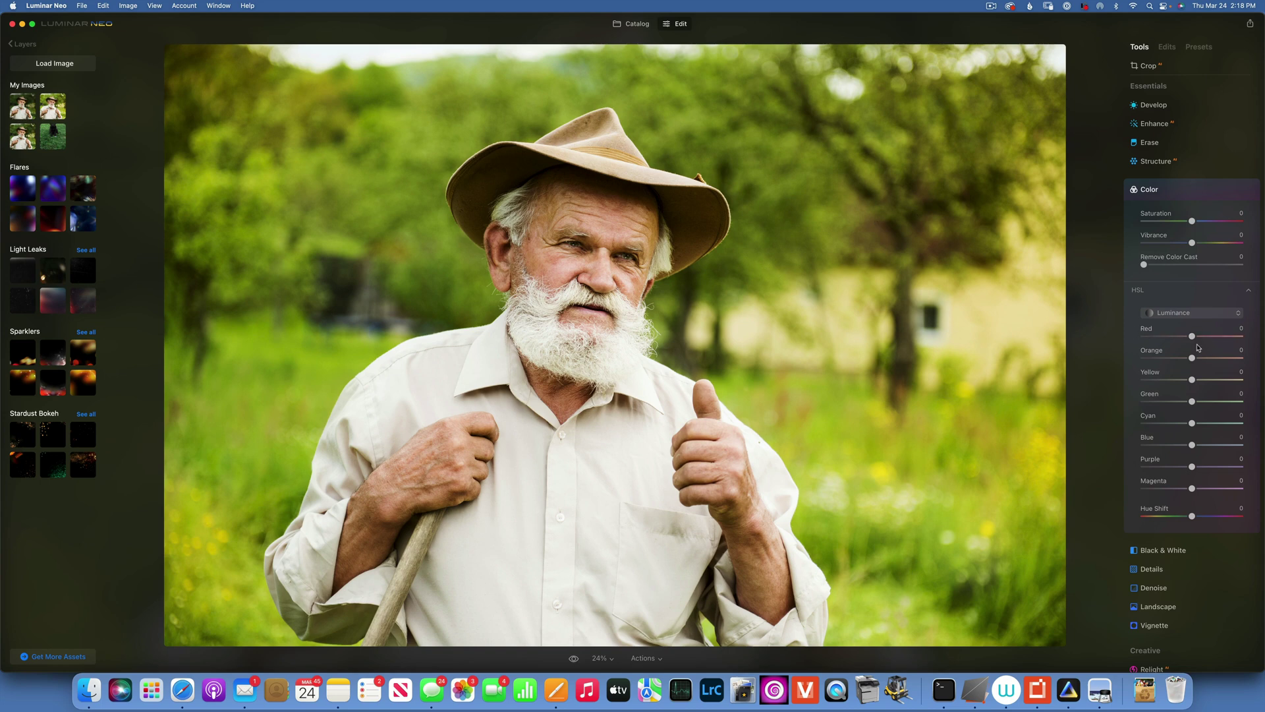
pyautogui.click(1174, 312)
pyautogui.click(1173, 328)
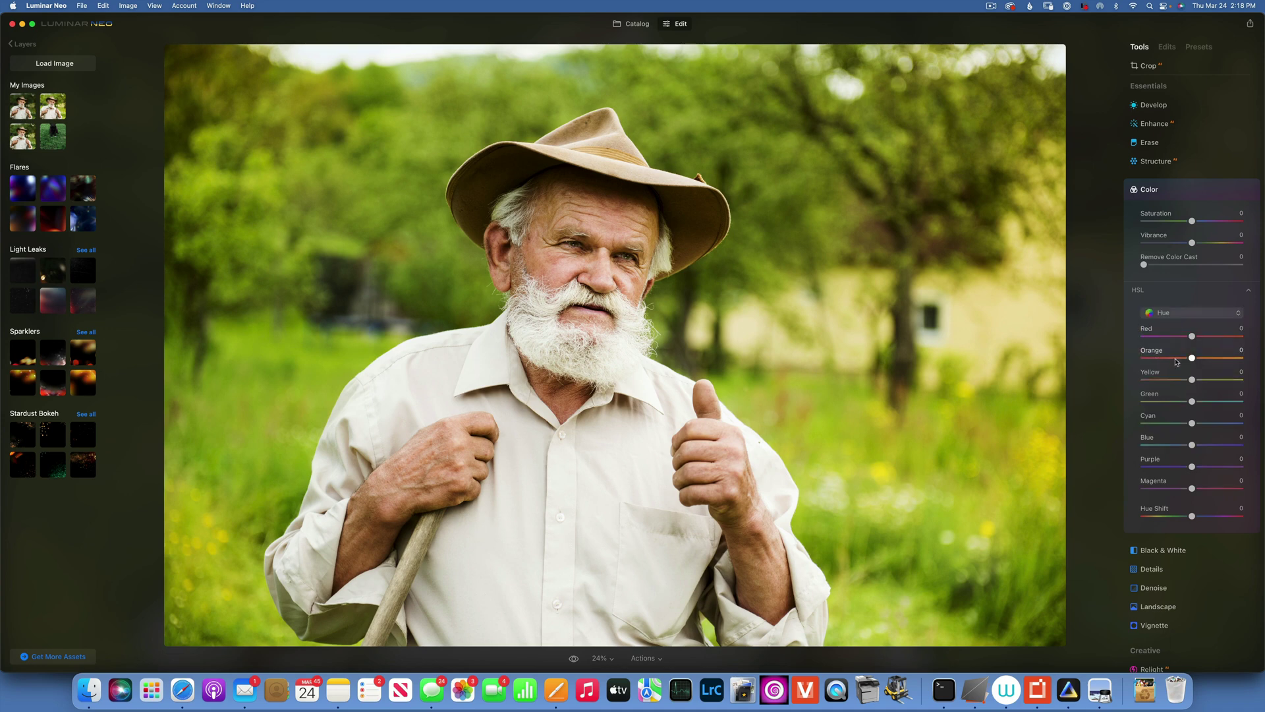
pyautogui.scroll(-2, 1176, 361)
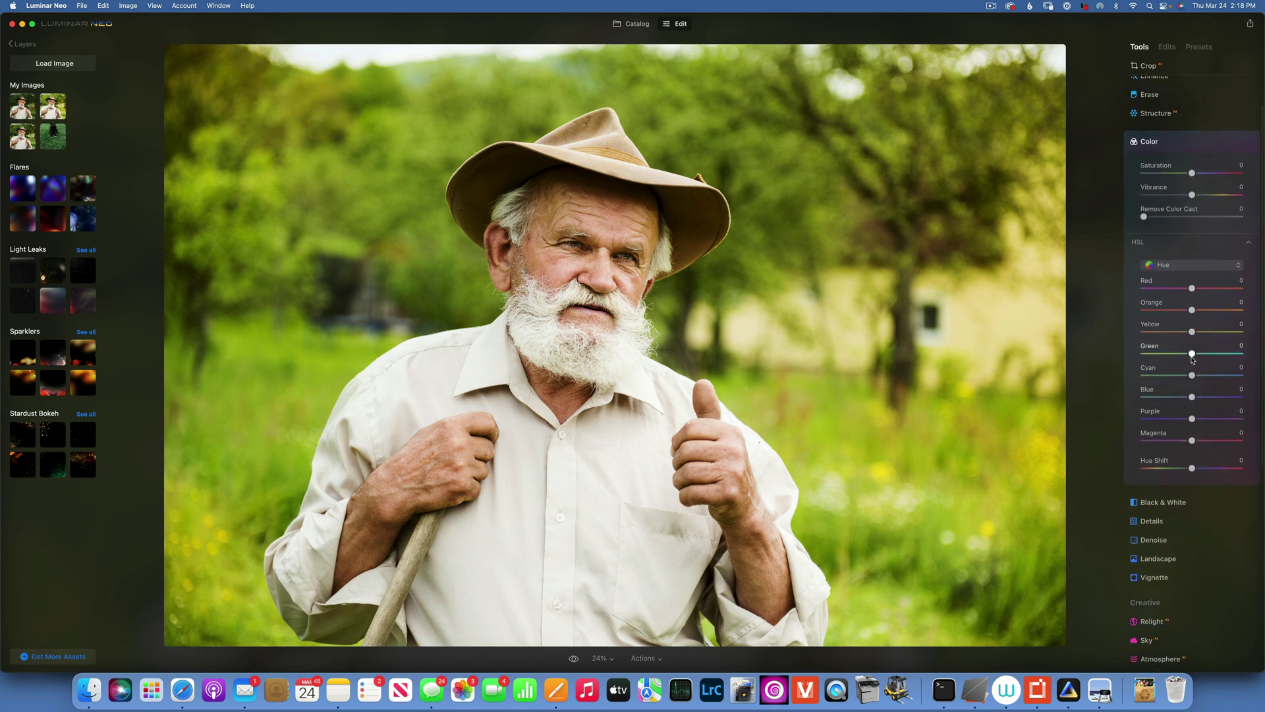
pyautogui.moveTo(1193, 356)
pyautogui.mouseDown()
pyautogui.moveTo(1213, 356)
pyautogui.moveTo(1192, 333)
pyautogui.mouseUp()
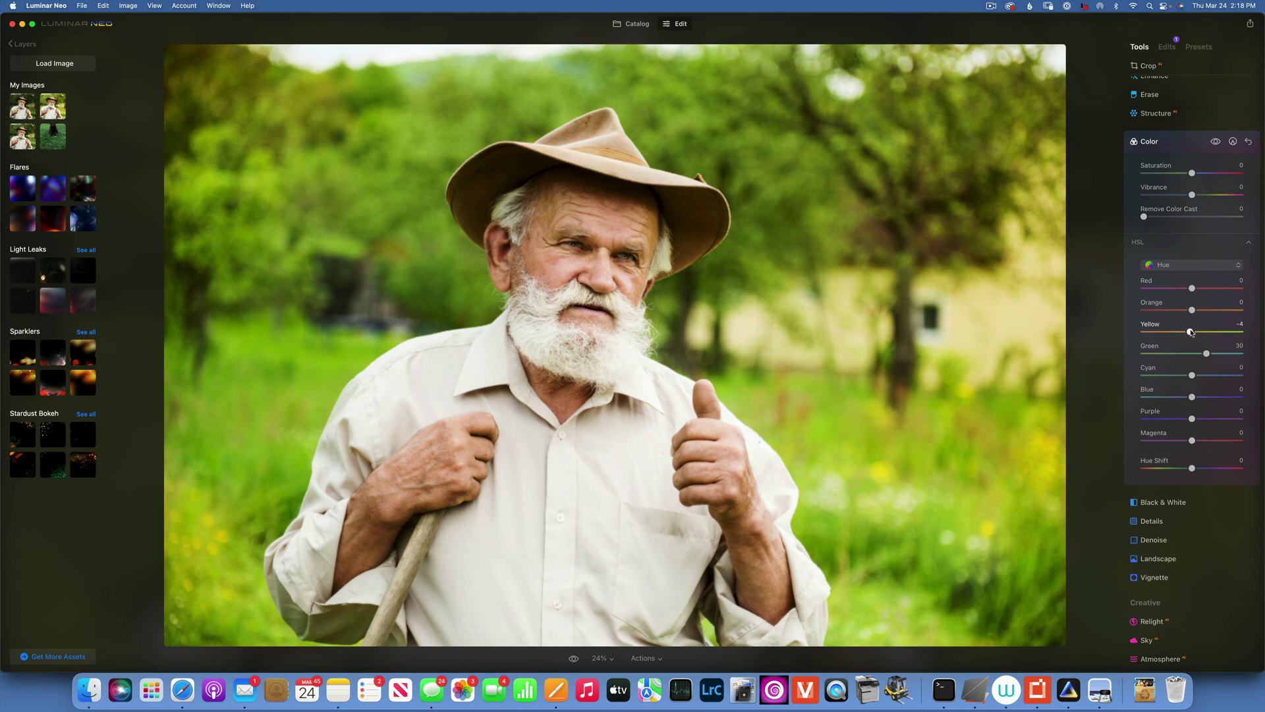
pyautogui.doubleClick(1152, 325)
pyautogui.moveTo(1193, 376); pyautogui.dragTo(1205, 377)
# Lower the greens' HSL saturation and luminance, then collapse Color.
pyautogui.click(1172, 265)
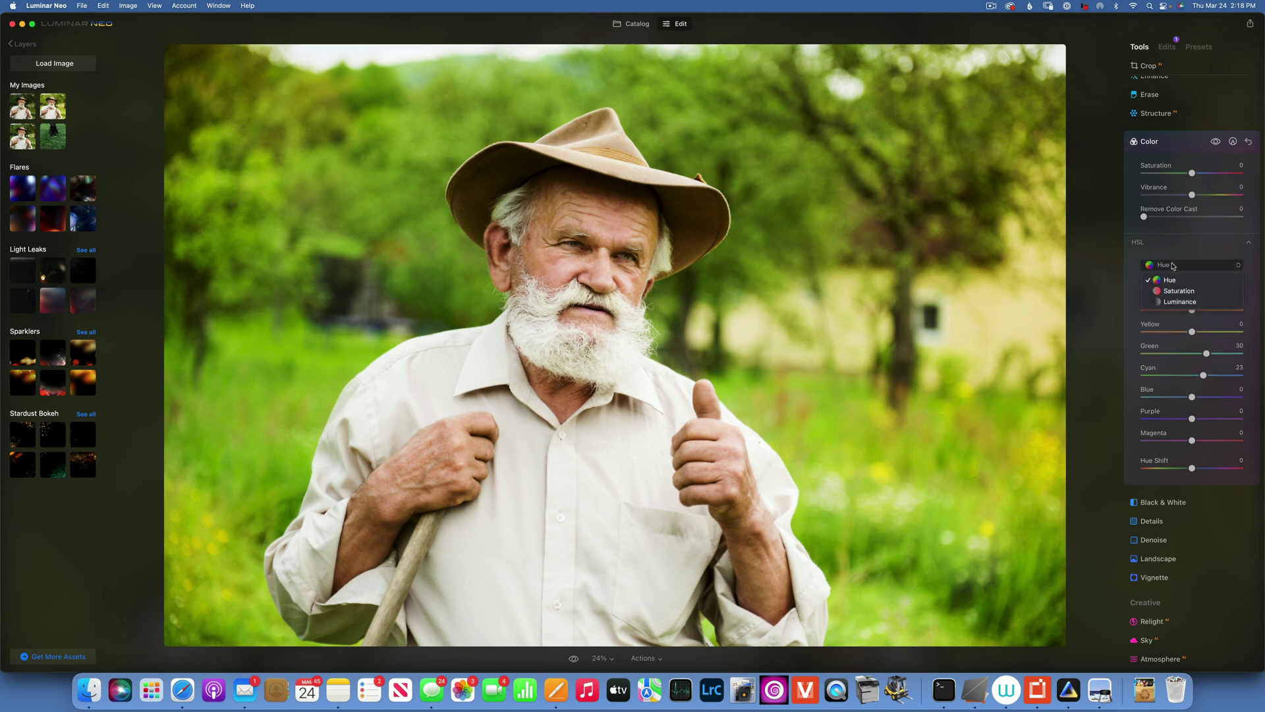
pyautogui.click(1184, 291)
pyautogui.moveTo(1190, 354); pyautogui.dragTo(1168, 375)
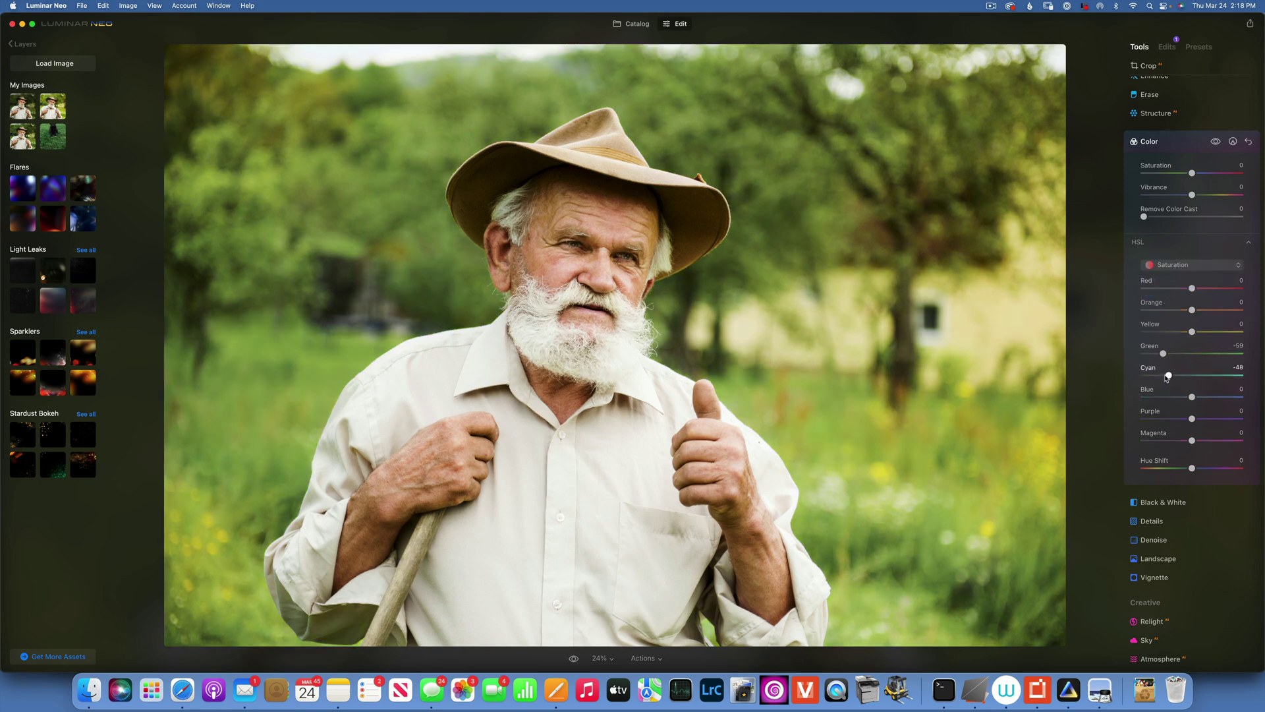
pyautogui.scroll(-1, 1172, 303)
pyautogui.click(1173, 257)
pyautogui.click(1179, 292)
pyautogui.moveTo(1191, 342); pyautogui.dragTo(1176, 368)
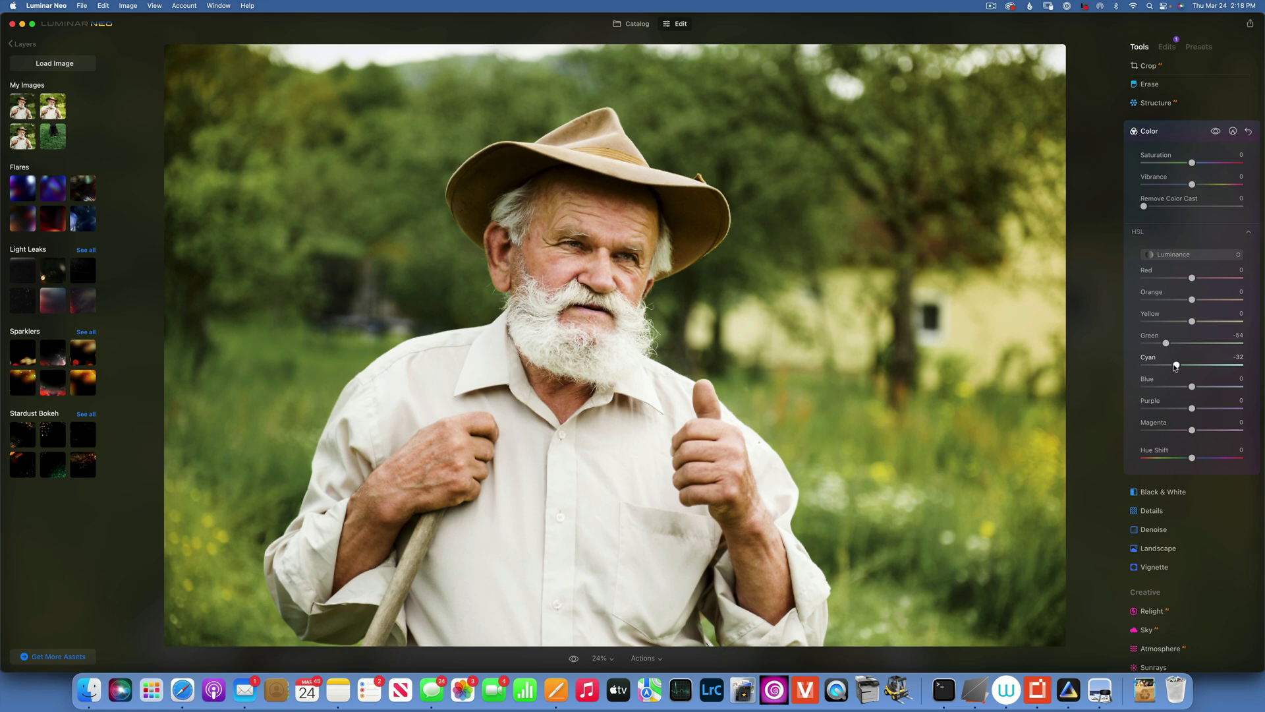
pyautogui.click(1150, 132)
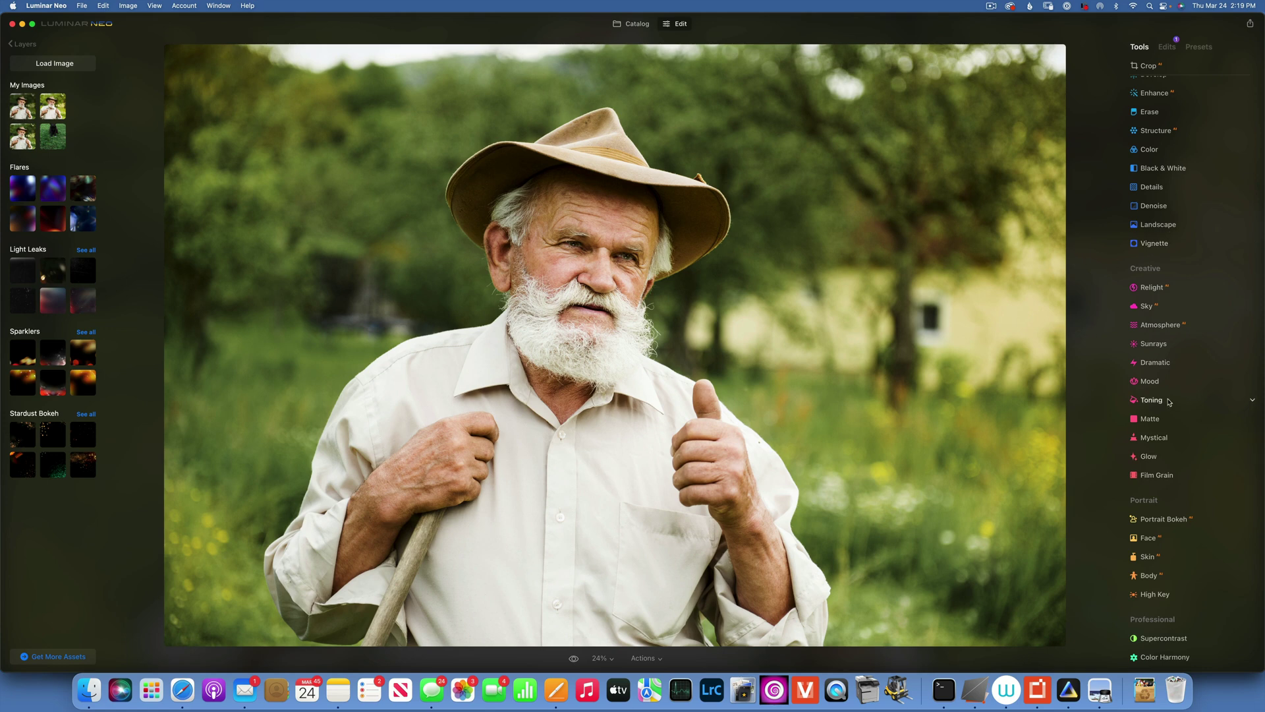
# Expand Relight and drag Brightness Far down to about -58.
pyautogui.scroll(-1, 1183, 367)
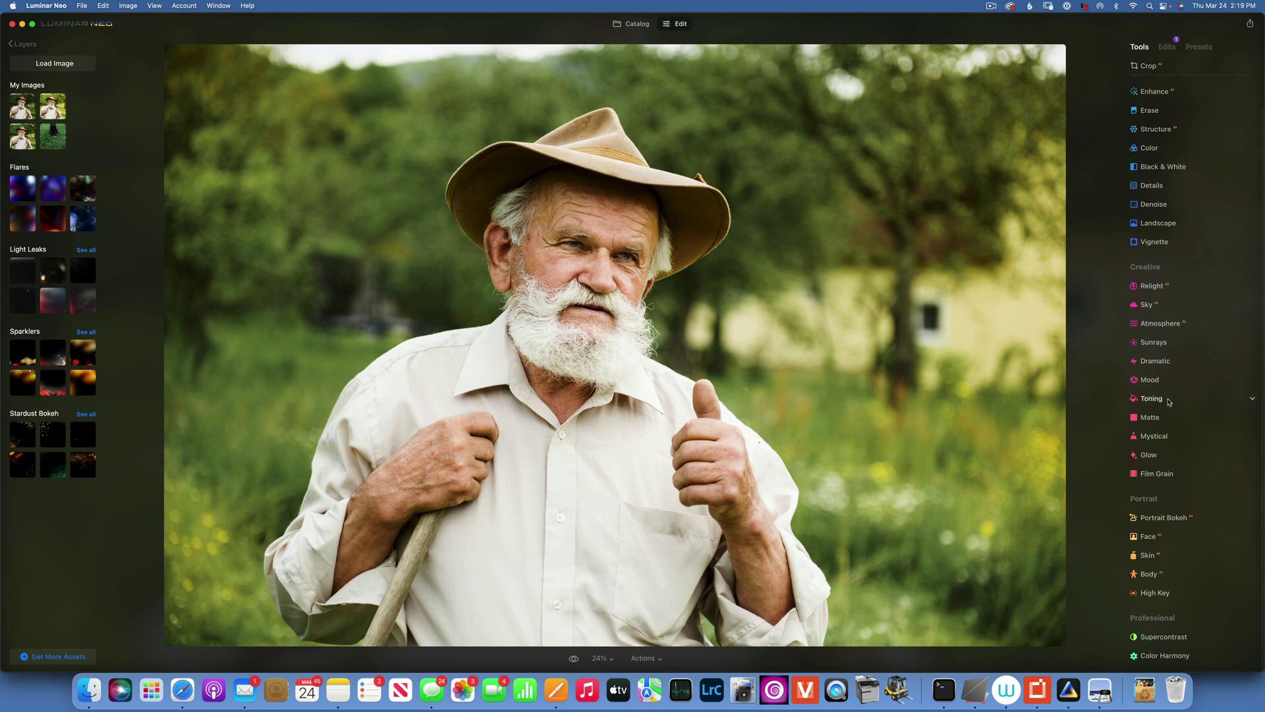
pyautogui.click(1153, 287)
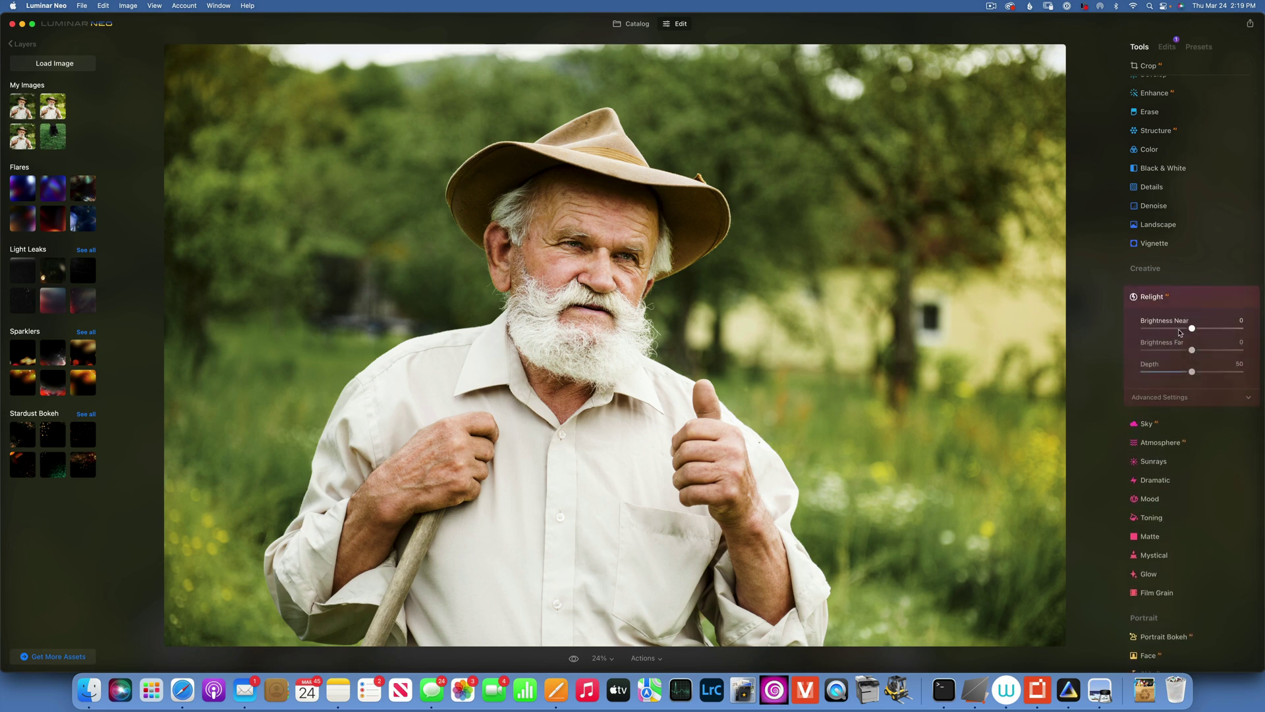
pyautogui.moveTo(1191, 350); pyautogui.dragTo(1162, 350)
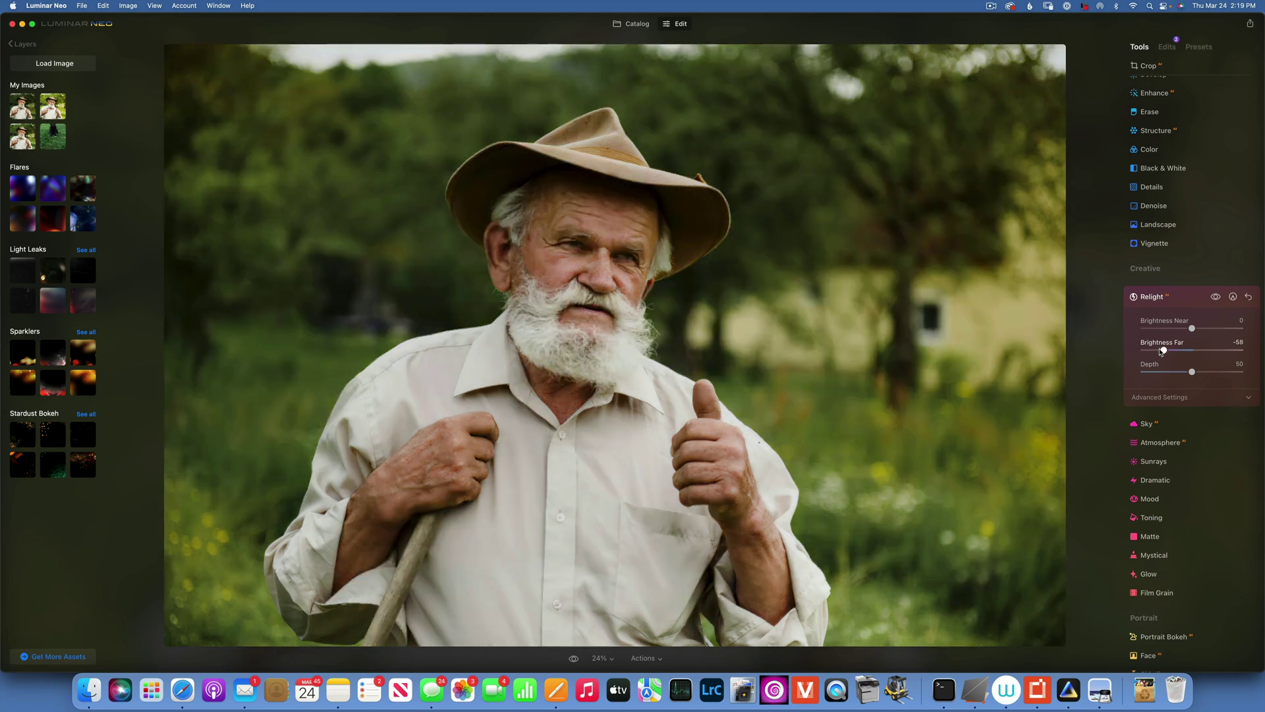
# Erase the Relight paint mask from the farmer's face, beard, arm and shirt using an enlarged brush.
pyautogui.click(1232, 297)
pyautogui.click(1221, 343)
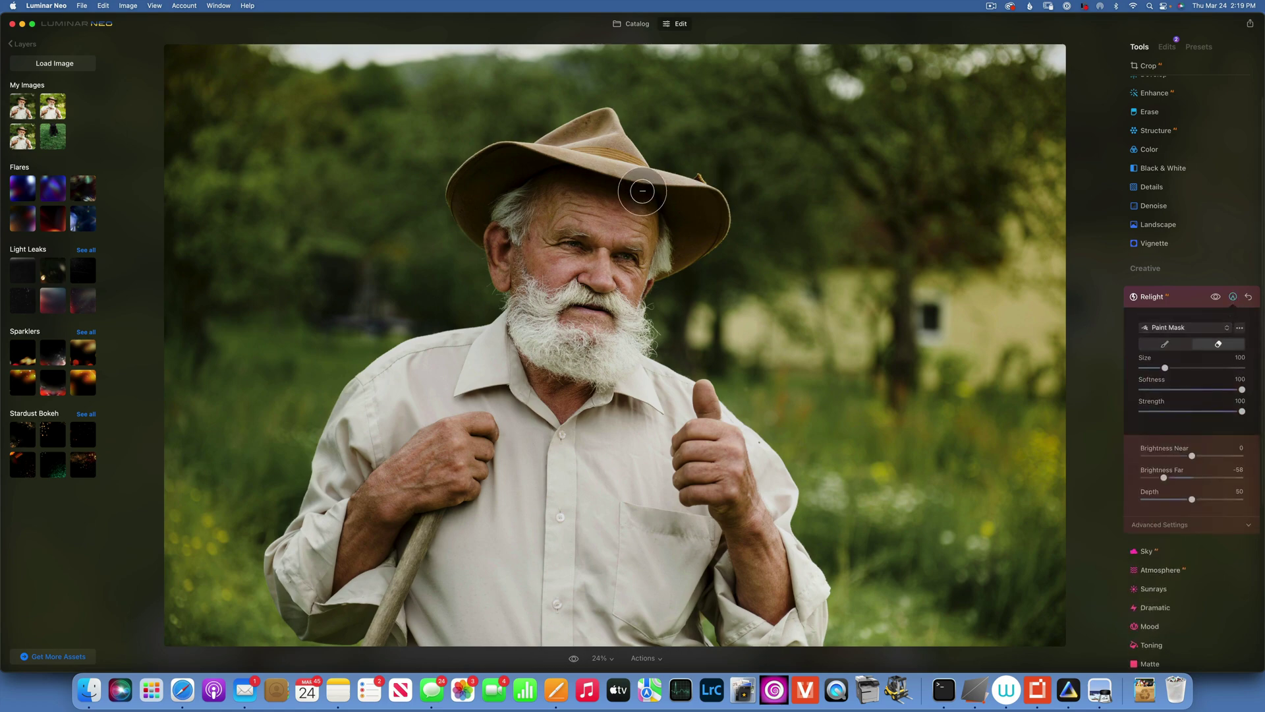
pyautogui.moveTo(563, 226)
pyautogui.mouseDown()
pyautogui.moveTo(520, 250)
pyautogui.moveTo(521, 285)
pyautogui.moveTo(541, 340)
pyautogui.moveTo(576, 365)
pyautogui.moveTo(652, 240)
pyautogui.moveTo(691, 218)
pyautogui.moveTo(610, 172)
pyautogui.moveTo(590, 144)
pyautogui.moveTo(556, 171)
pyautogui.moveTo(605, 250)
pyautogui.moveTo(570, 315)
pyautogui.moveTo(560, 301)
pyautogui.moveTo(579, 219)
pyautogui.moveTo(558, 239)
pyautogui.moveTo(572, 307)
pyautogui.moveTo(490, 184)
pyautogui.moveTo(556, 164)
pyautogui.mouseUp()
pyautogui.press(']')
pyautogui.press(']')
pyautogui.press(']')
pyautogui.press(']')
pyautogui.press(']')
pyautogui.press(']')
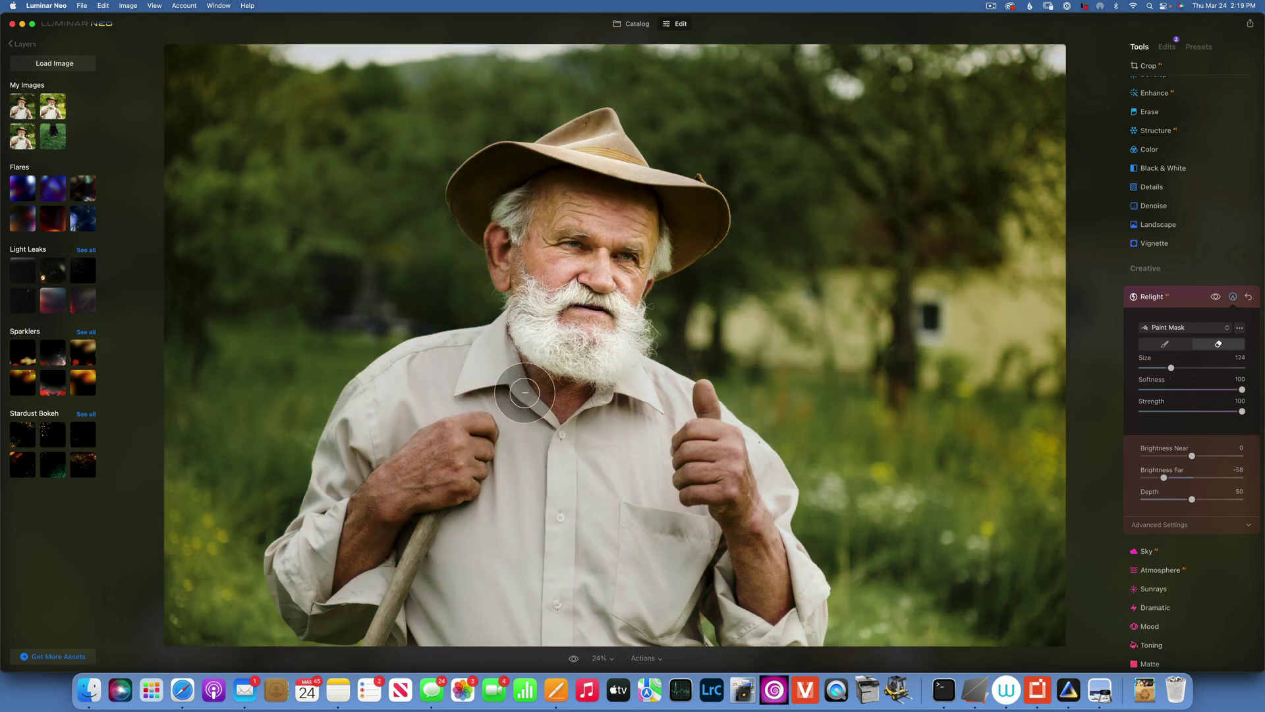
pyautogui.press(']')
pyautogui.press(']')
pyautogui.moveTo(437, 389)
pyautogui.mouseDown()
pyautogui.moveTo(429, 452)
pyautogui.moveTo(365, 576)
pyautogui.moveTo(502, 602)
pyautogui.moveTo(672, 602)
pyautogui.moveTo(733, 587)
pyautogui.moveTo(722, 545)
pyautogui.moveTo(644, 448)
pyautogui.moveTo(593, 460)
pyautogui.moveTo(564, 498)
pyautogui.moveTo(568, 340)
pyautogui.mouseUp()
pyautogui.moveTo(593, 227); pyautogui.dragTo(867, 314)
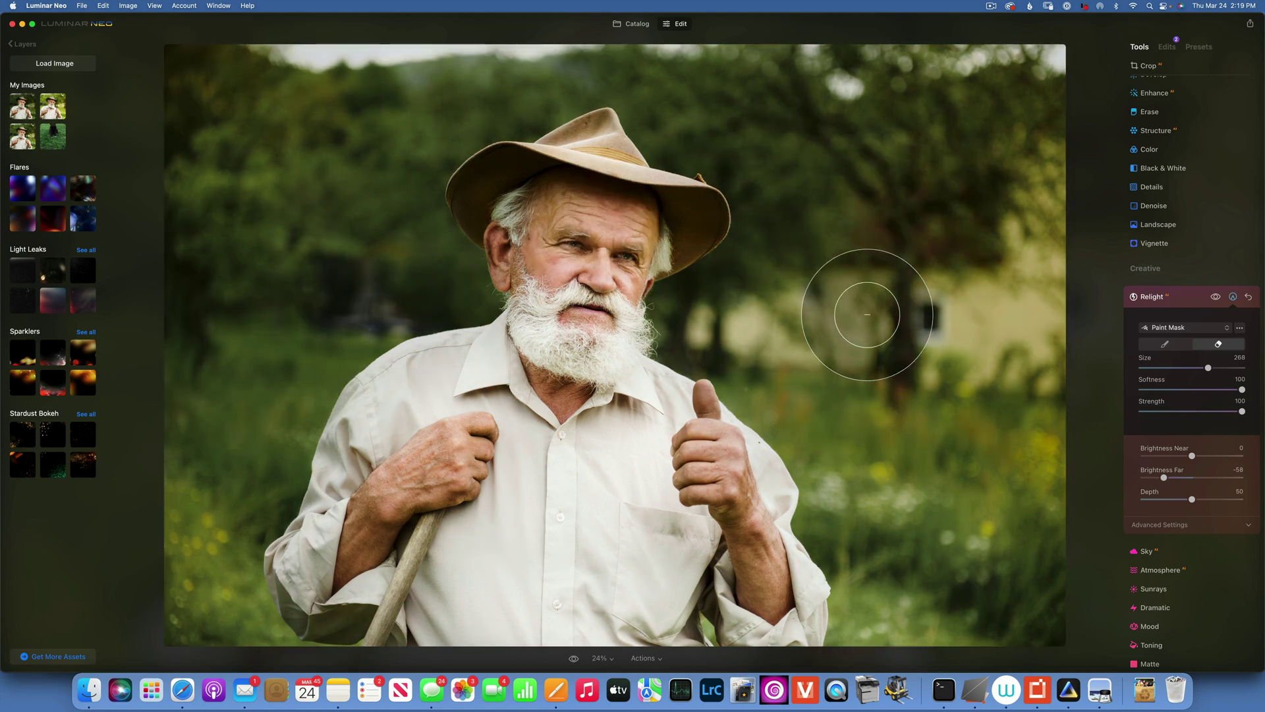
# Collapse Relight and set Portrait Bokeh Amount to 100.
pyautogui.click(1171, 298)
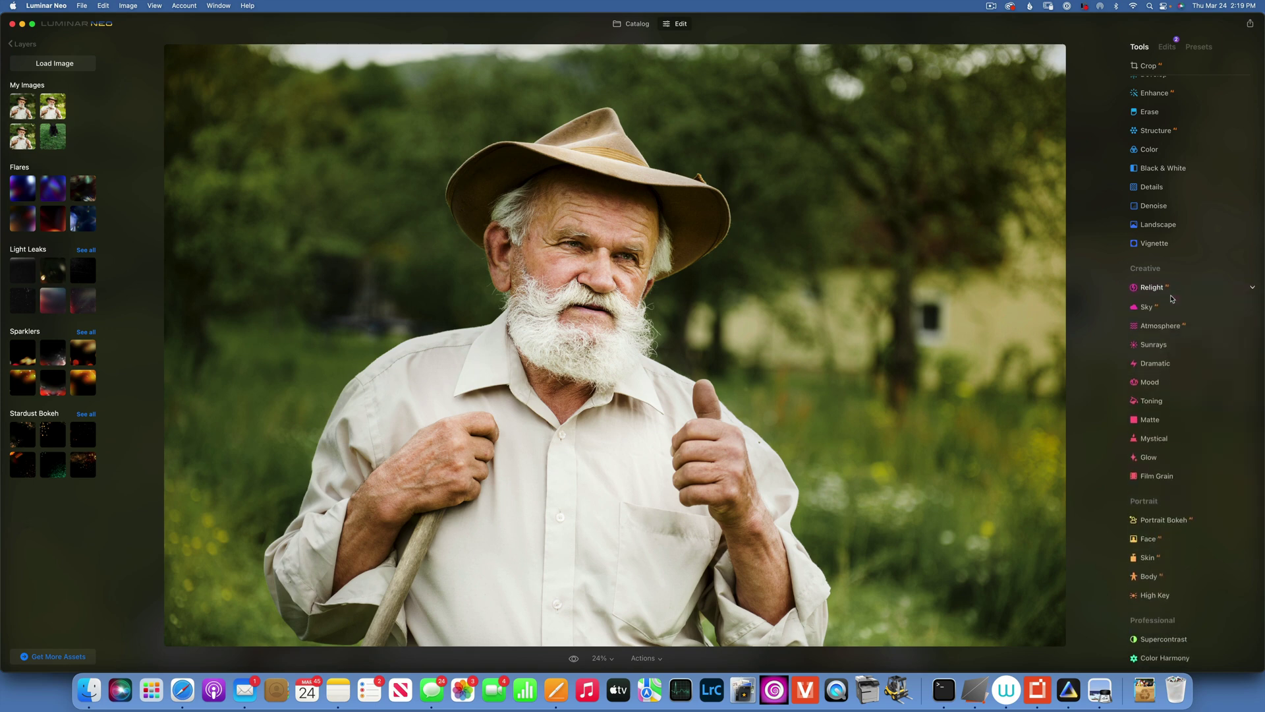
pyautogui.click(1164, 519)
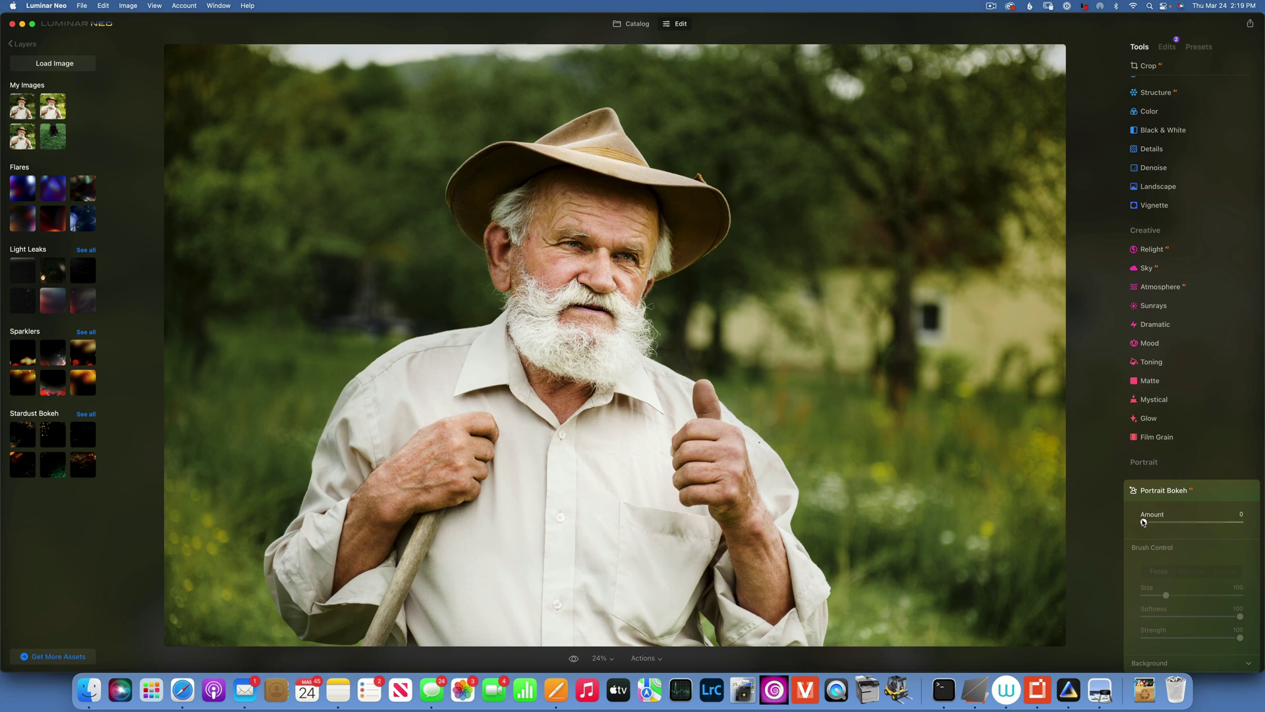
pyautogui.moveTo(1144, 522); pyautogui.dragTo(1263, 527)
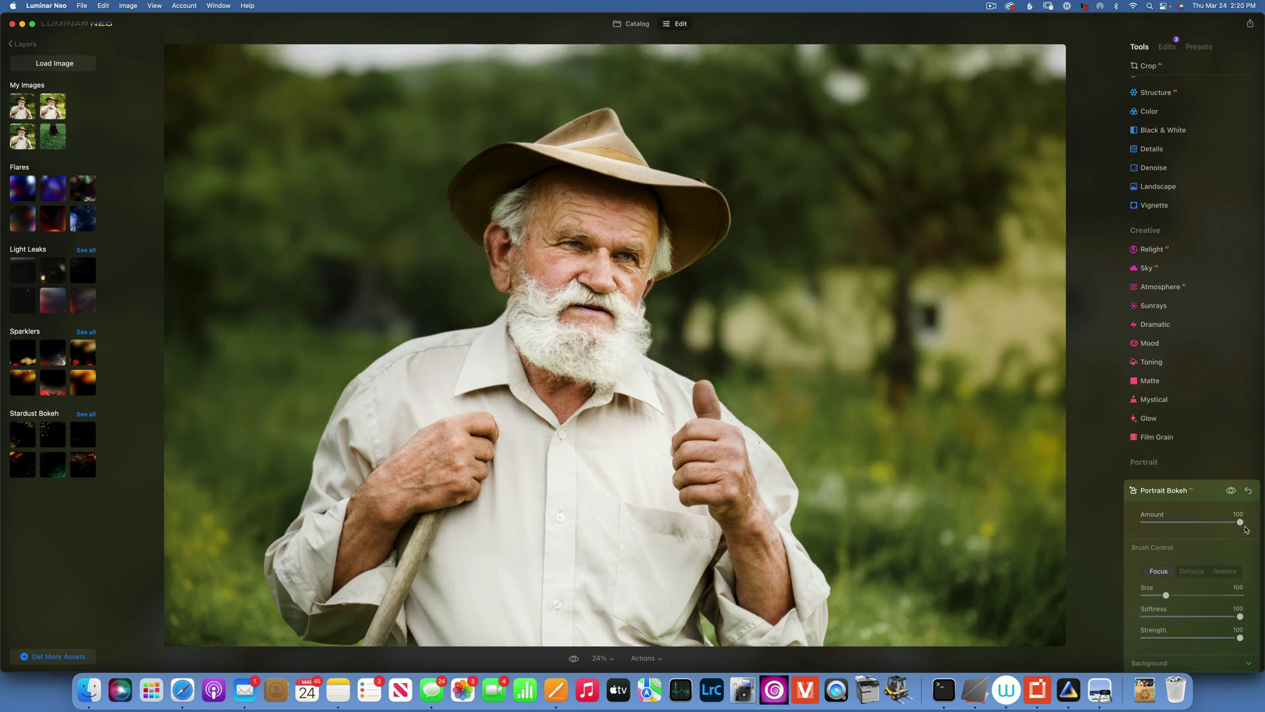
pyautogui.click(1174, 492)
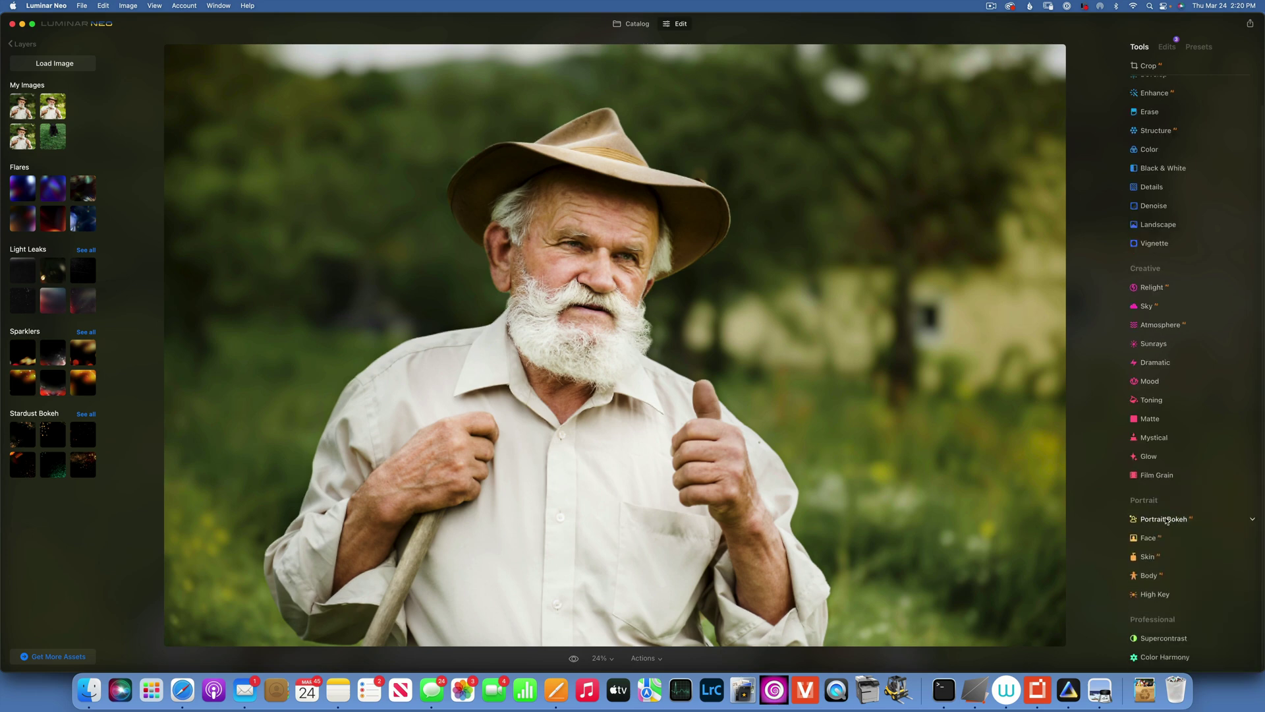
pyautogui.click(1166, 520)
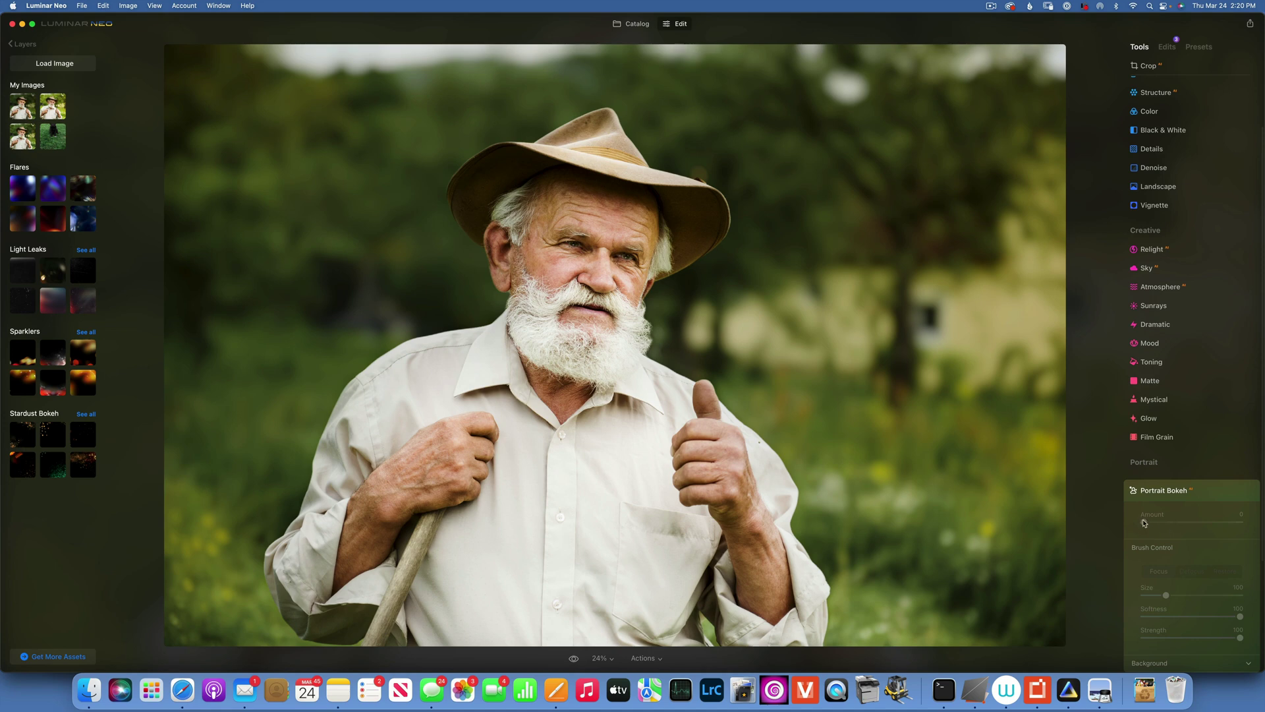
pyautogui.click(1153, 493)
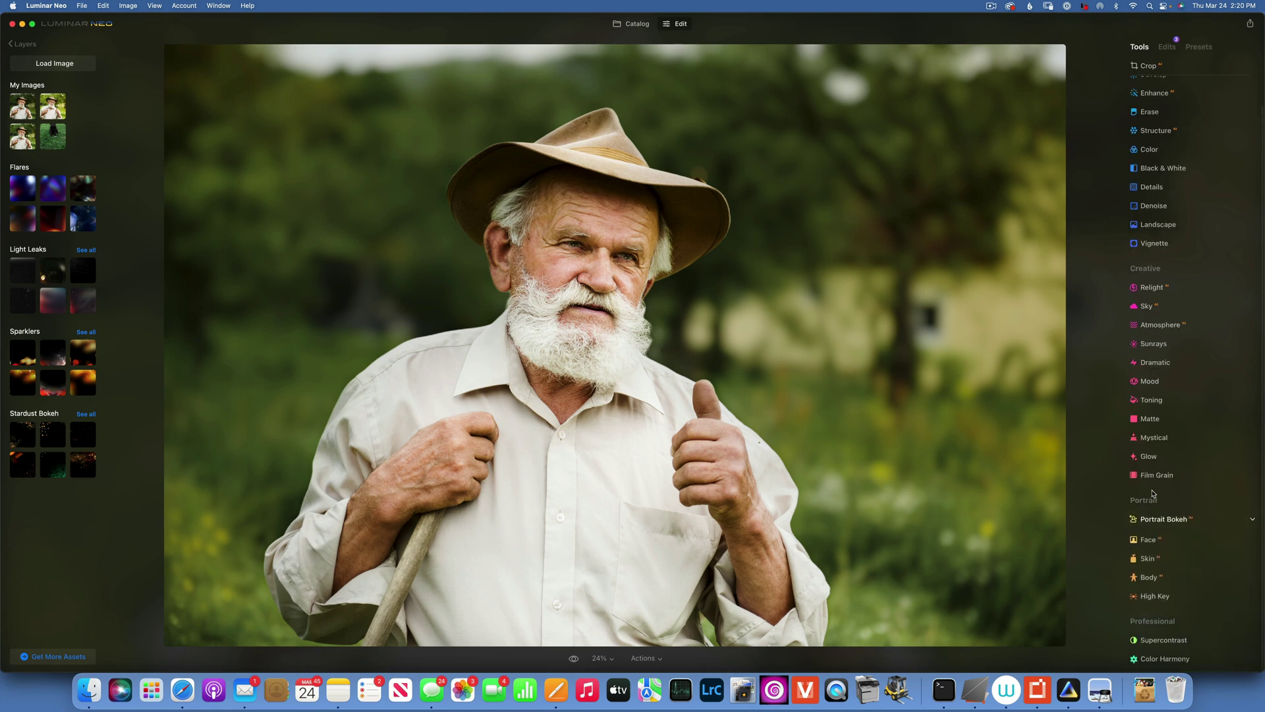
pyautogui.click(1156, 523)
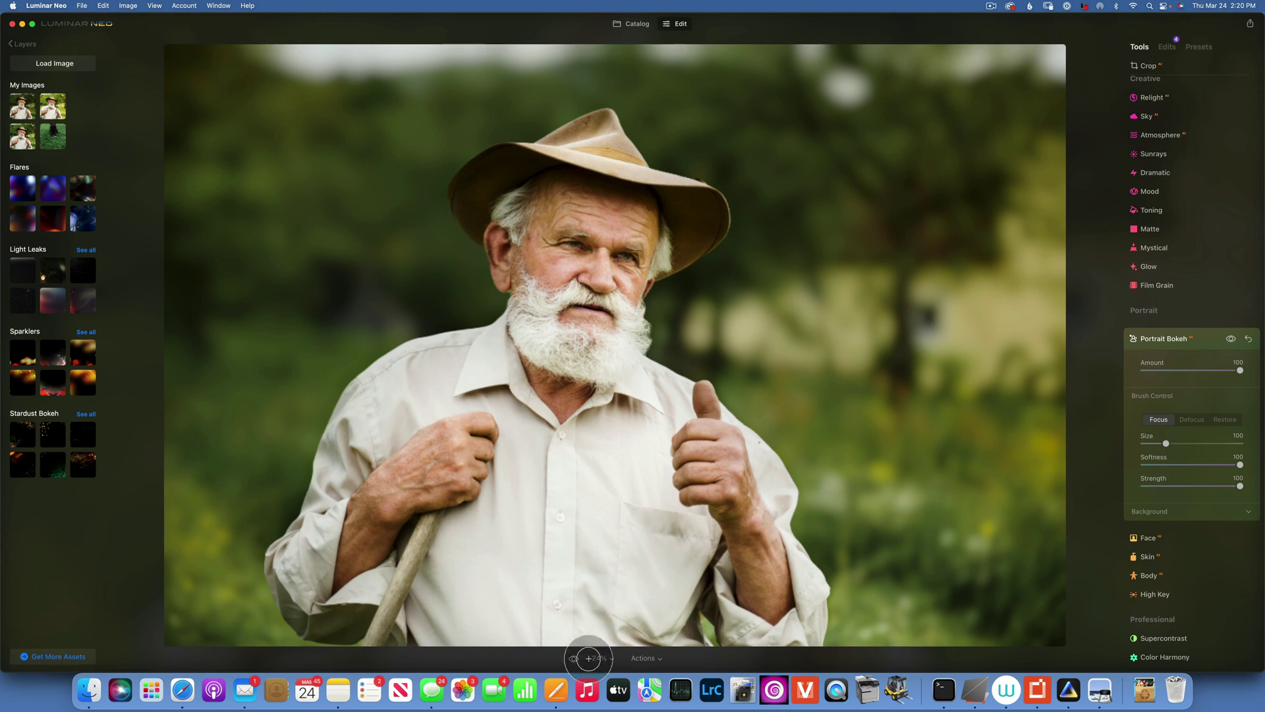
# Compare the bokeh result with the unedited original, then collapse Portrait Bokeh.
pyautogui.click(573, 658)
pyautogui.click(573, 659)
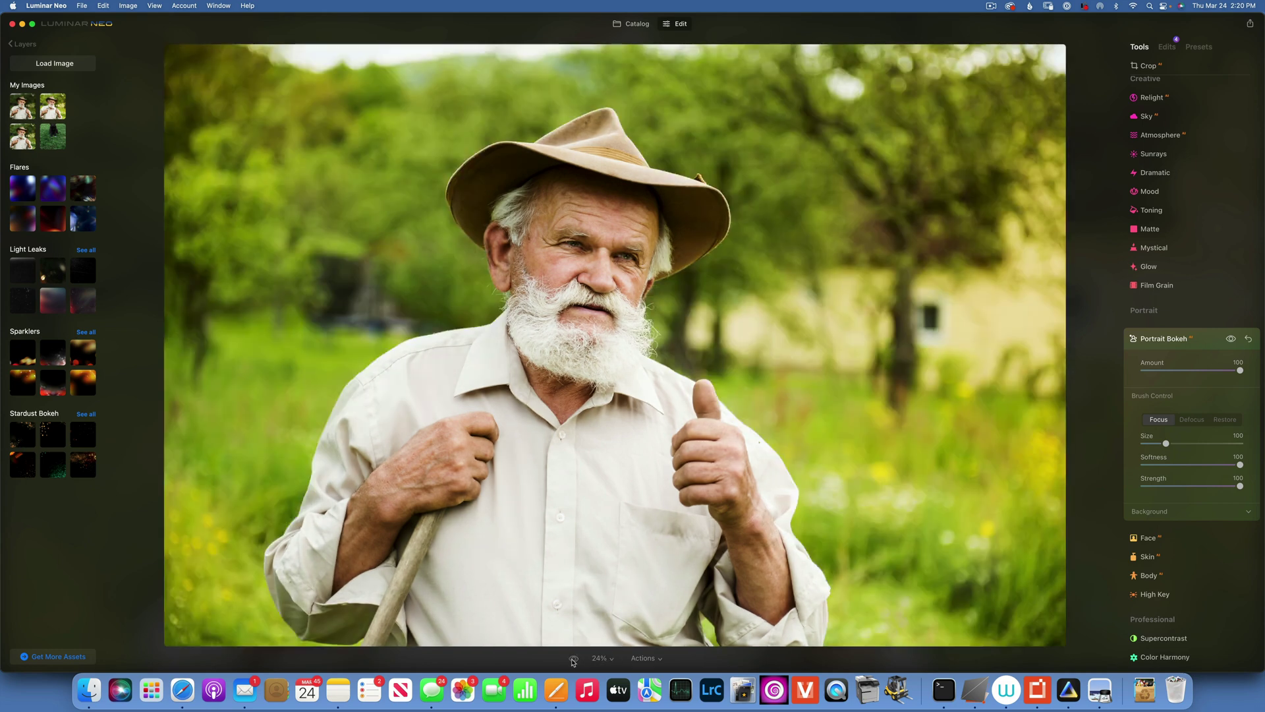
pyautogui.click(573, 659)
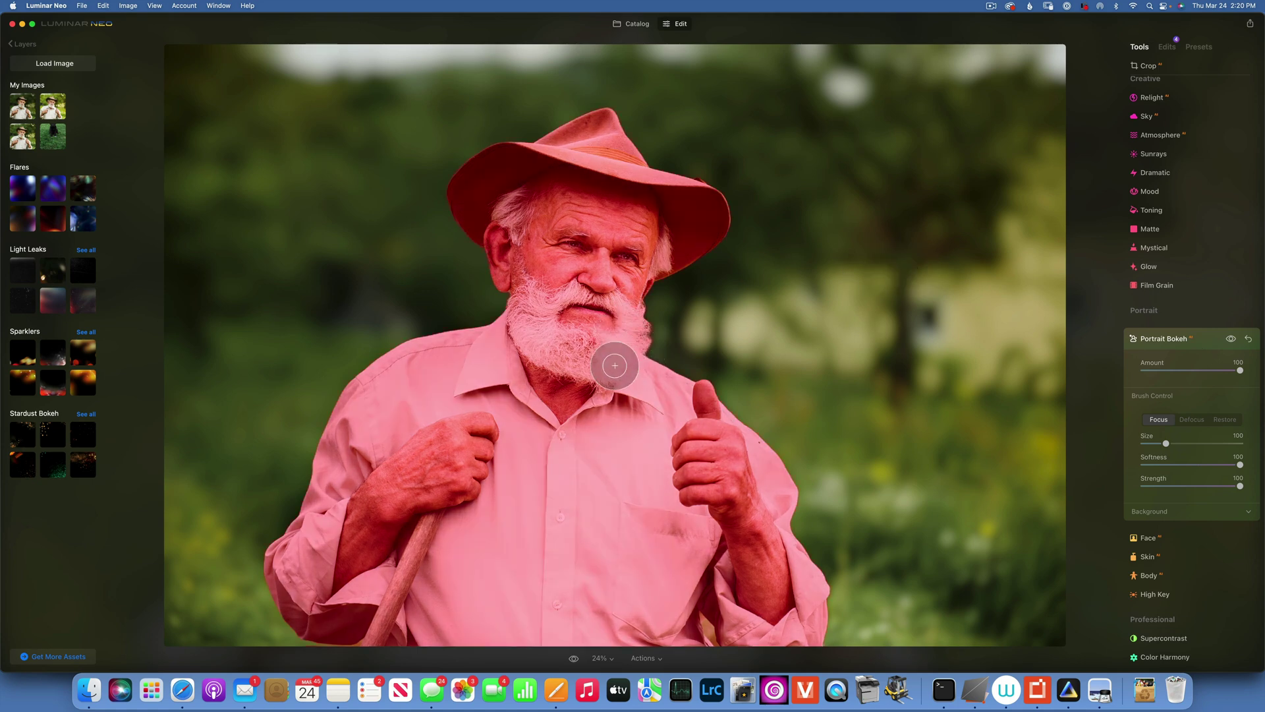
pyautogui.click(1184, 340)
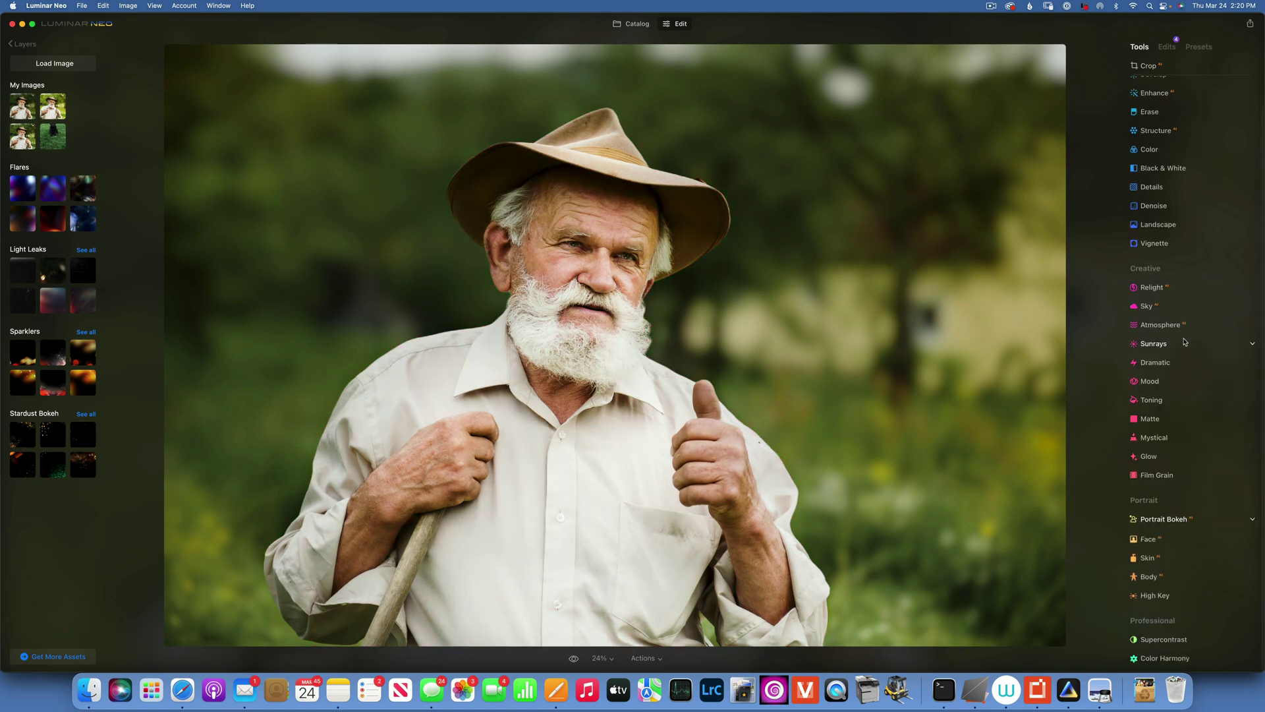
# Zoom to 100% and open Supercontrast with Highlights Contrast at 100.
pyautogui.click(602, 658)
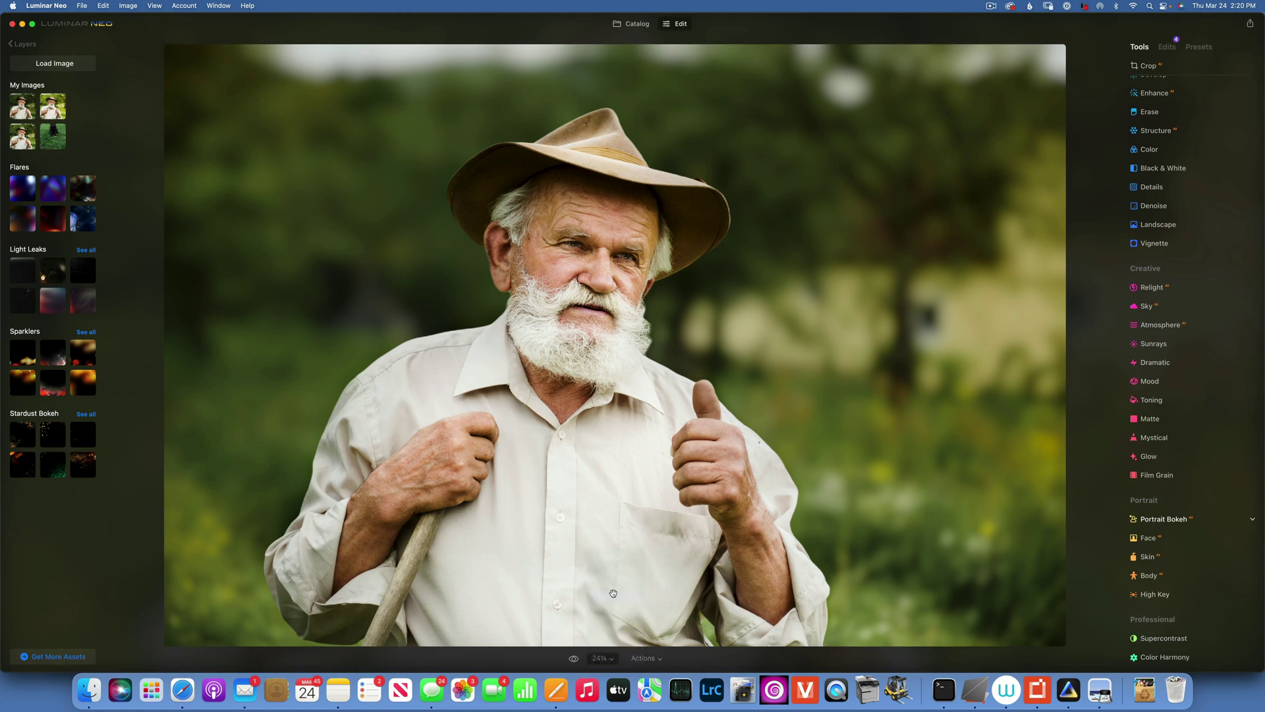
pyautogui.click(624, 595)
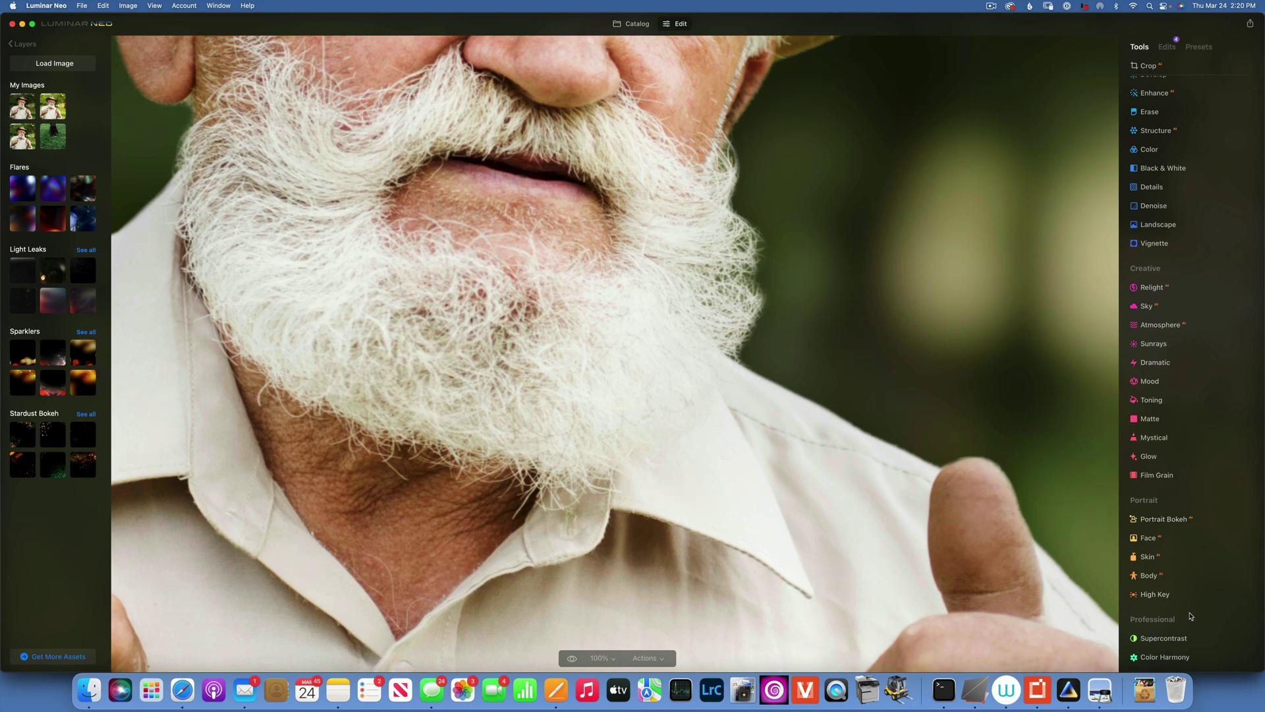
pyautogui.click(1170, 639)
pyautogui.scroll(5, 1199, 535)
pyautogui.scroll(15, 1199, 535)
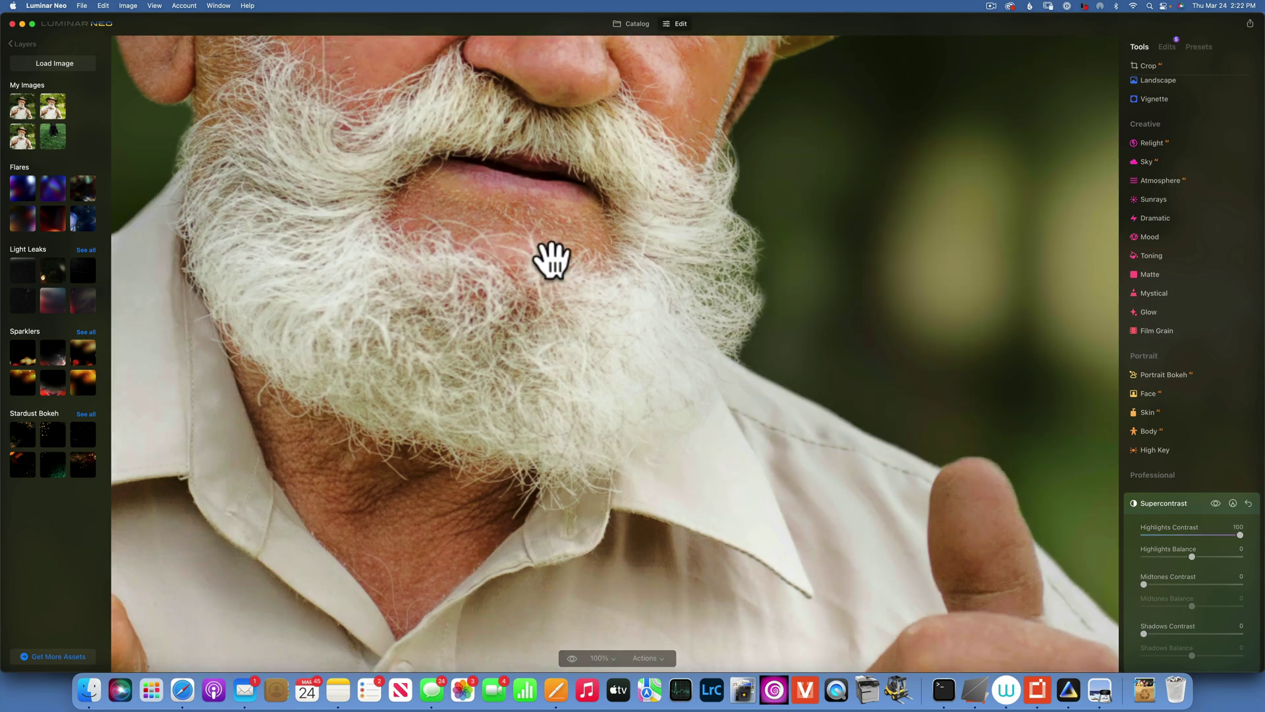
# Toggle Supercontrast off and on twice to compare the beard texture.
pyautogui.click(1212, 503)
pyautogui.click(1212, 502)
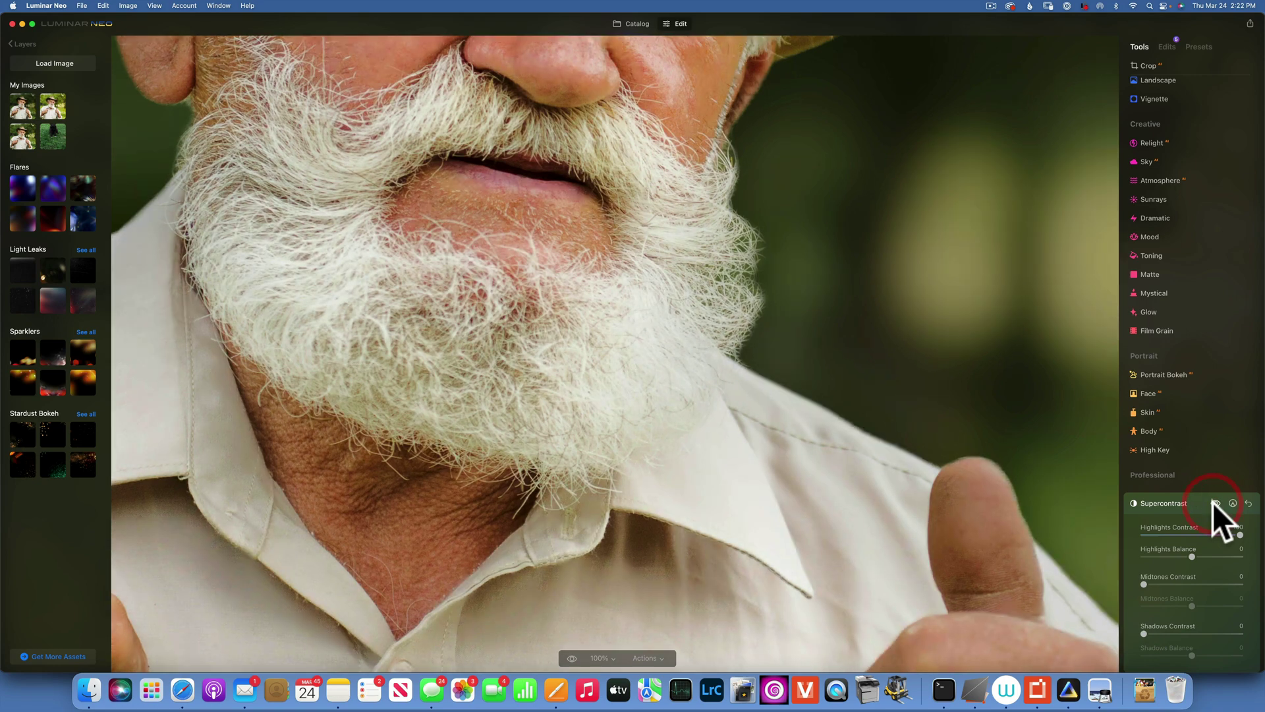
pyautogui.click(1213, 502)
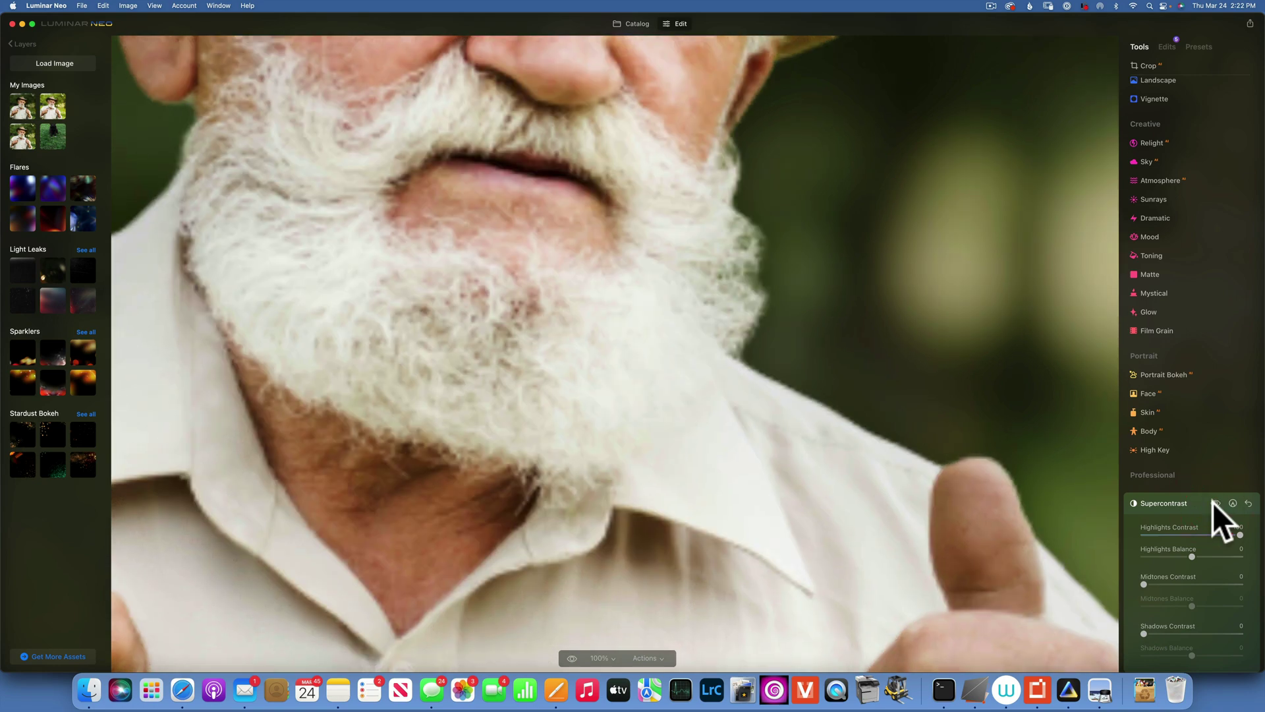
pyautogui.click(1212, 502)
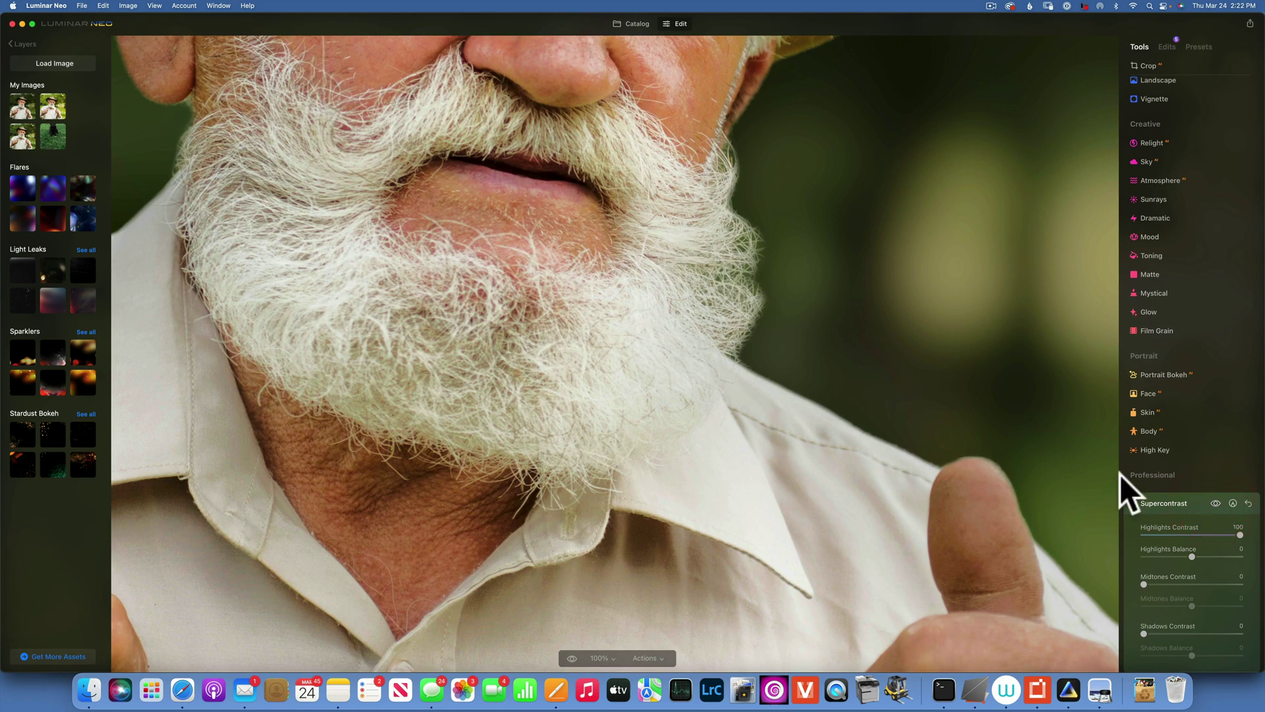
# Brush a Supercontrast paint mask over the left side of the beard with an enlarged brush.
pyautogui.click(1232, 503)
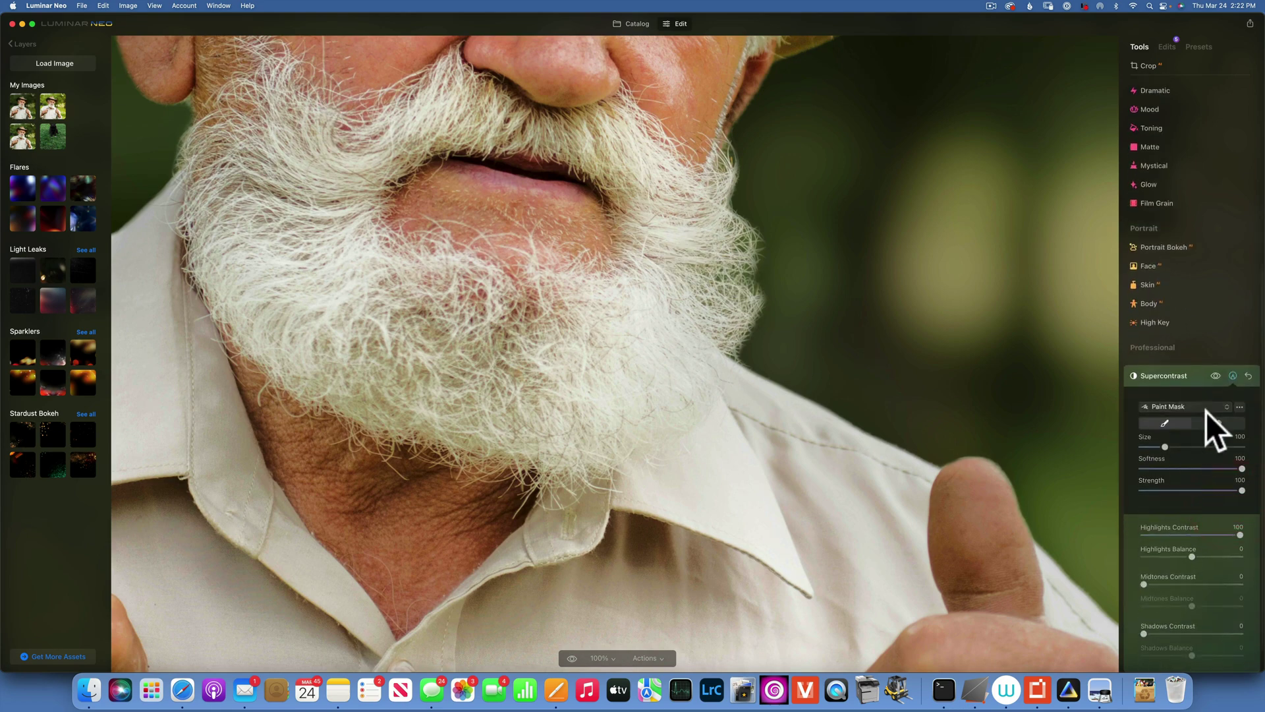
pyautogui.click(1165, 423)
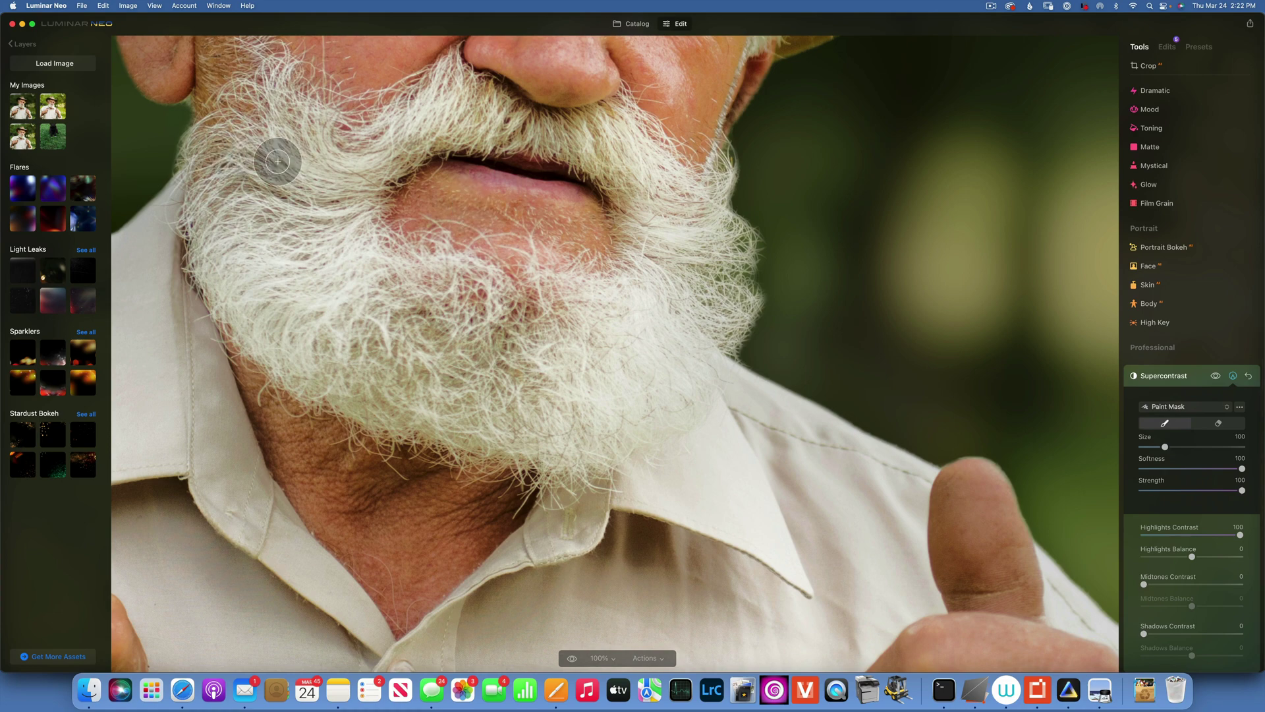
pyautogui.press(']')
pyautogui.press(']')
pyautogui.press(']')
pyautogui.press(']')
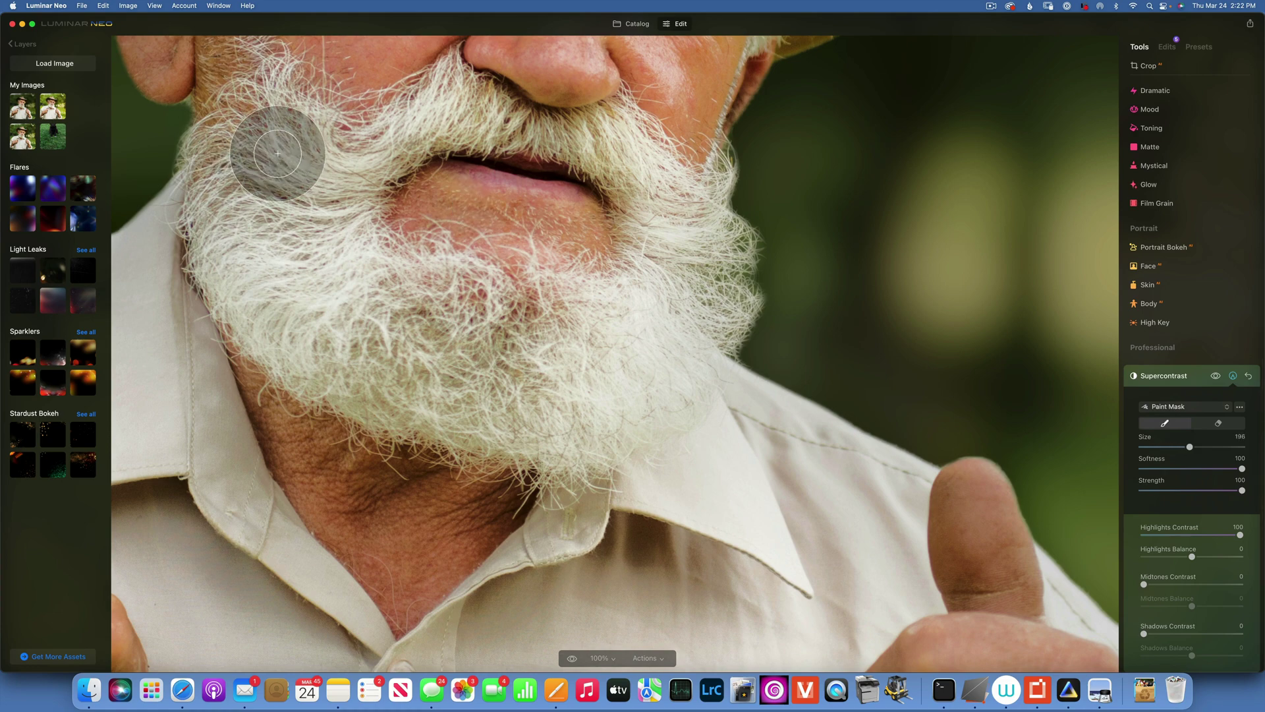
pyautogui.moveTo(277, 151)
pyautogui.mouseDown()
pyautogui.moveTo(314, 191)
pyautogui.moveTo(287, 280)
pyautogui.moveTo(292, 271)
pyautogui.moveTo(253, 291)
pyautogui.moveTo(231, 261)
pyautogui.moveTo(339, 347)
pyautogui.moveTo(367, 280)
pyautogui.moveTo(418, 284)
pyautogui.moveTo(449, 385)
pyautogui.moveTo(237, 327)
pyautogui.moveTo(352, 381)
pyautogui.moveTo(512, 428)
pyautogui.moveTo(611, 436)
pyautogui.moveTo(699, 274)
pyautogui.moveTo(694, 361)
pyautogui.moveTo(712, 308)
pyautogui.moveTo(692, 227)
pyautogui.moveTo(701, 200)
pyautogui.moveTo(605, 300)
pyautogui.moveTo(390, 261)
pyautogui.moveTo(521, 267)
pyautogui.moveTo(473, 329)
pyautogui.moveTo(536, 344)
pyautogui.moveTo(656, 214)
pyautogui.moveTo(634, 145)
pyautogui.moveTo(465, 113)
pyautogui.moveTo(394, 135)
pyautogui.moveTo(293, 128)
pyautogui.moveTo(257, 67)
pyautogui.moveTo(229, 171)
pyautogui.moveTo(272, 205)
pyautogui.mouseUp()
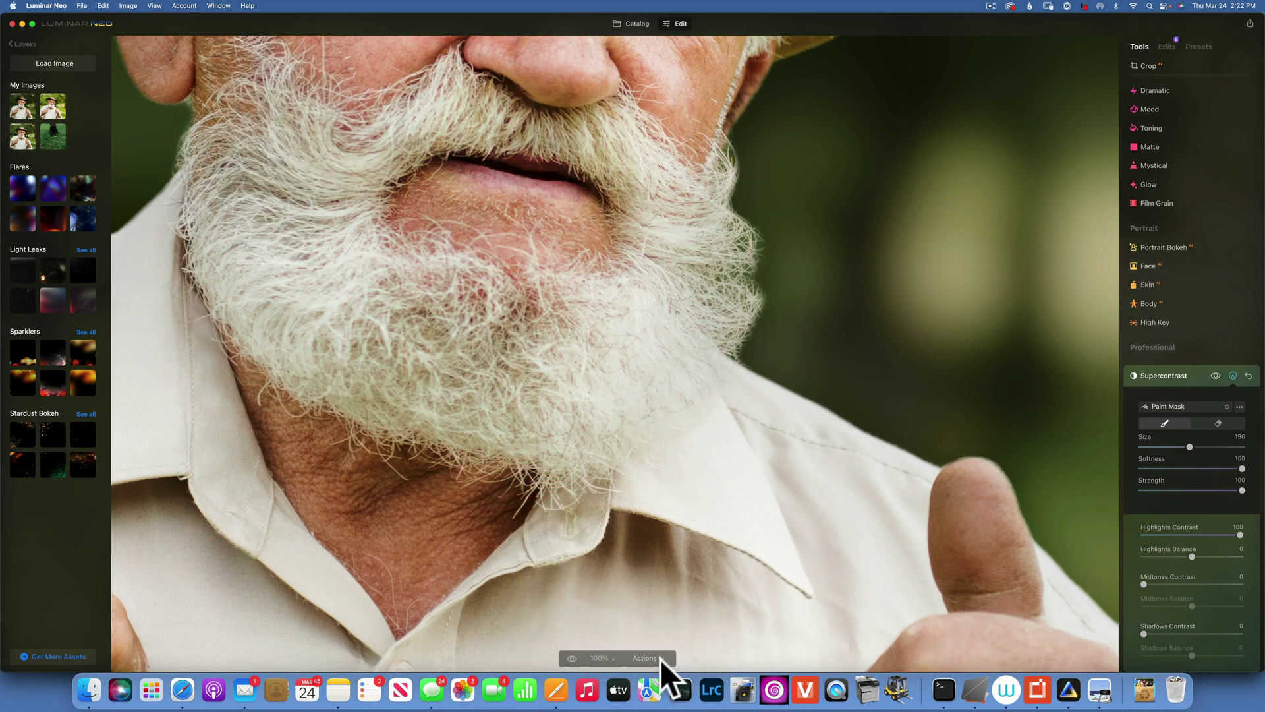
# Fit the portrait to screen and toggle Supercontrast off and on twice to compare.
pyautogui.click(610, 657)
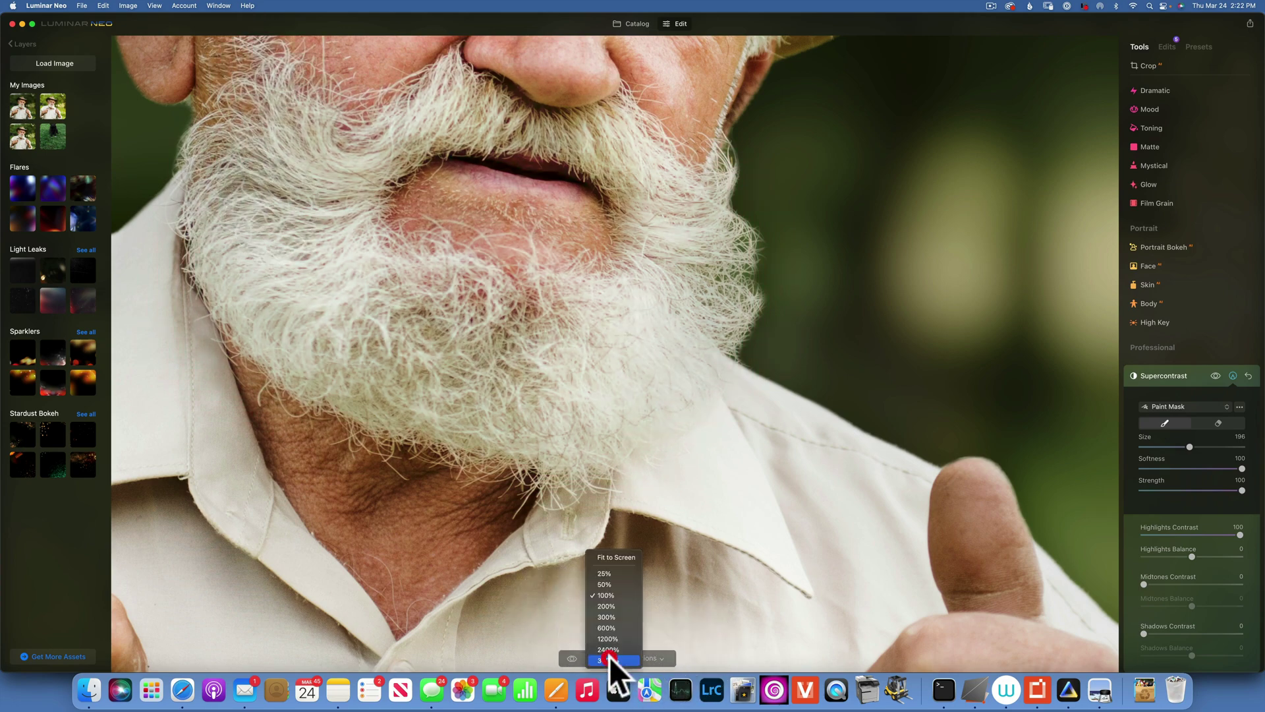
pyautogui.click(626, 556)
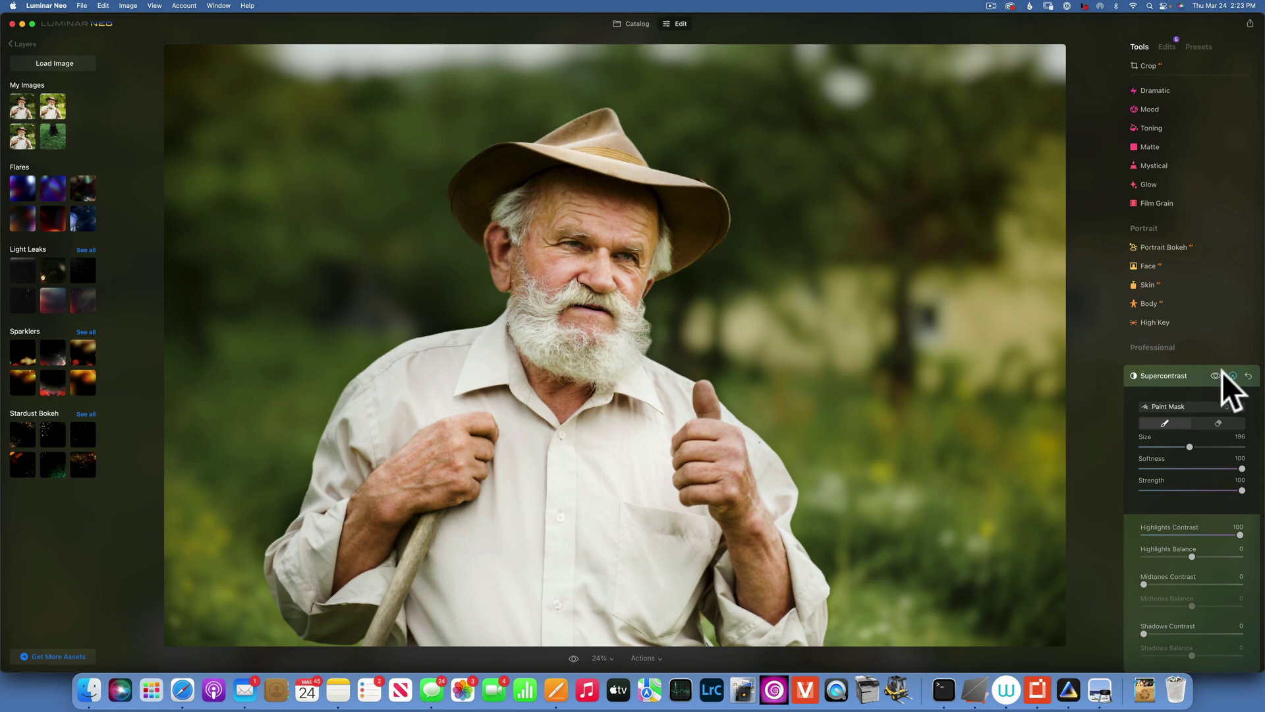
pyautogui.click(1214, 375)
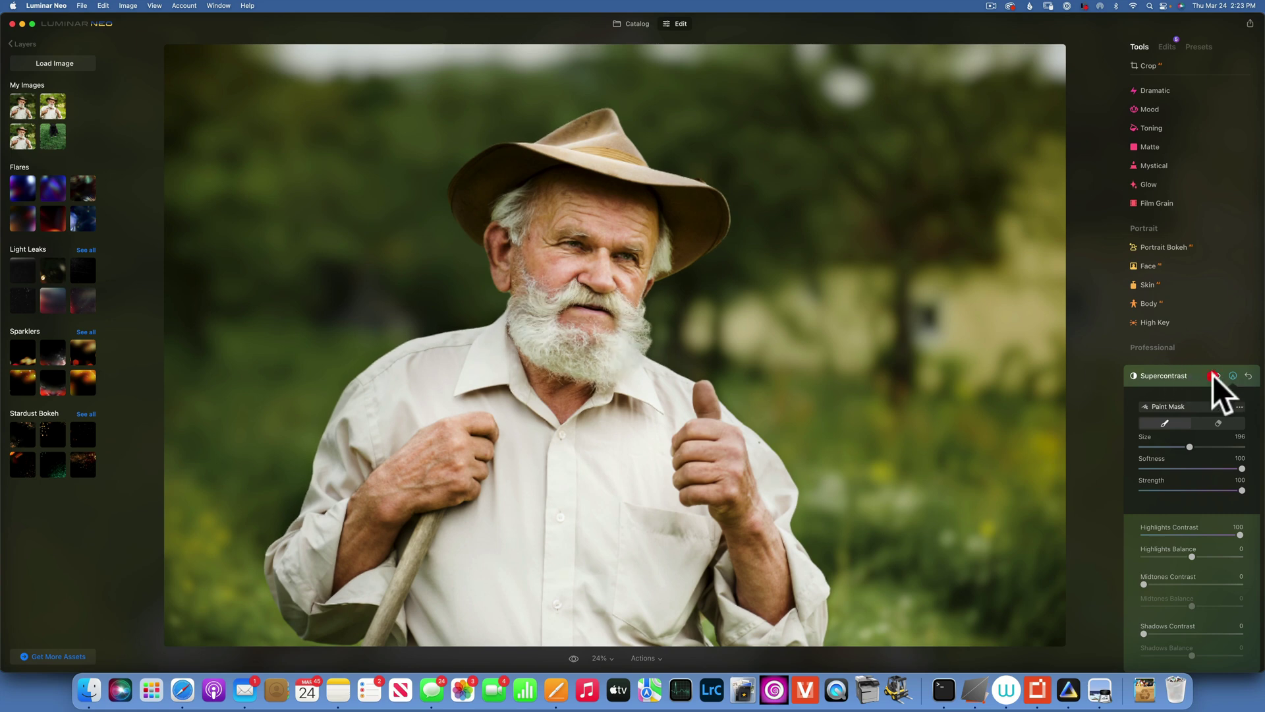
pyautogui.click(1214, 375)
pyautogui.click(1213, 375)
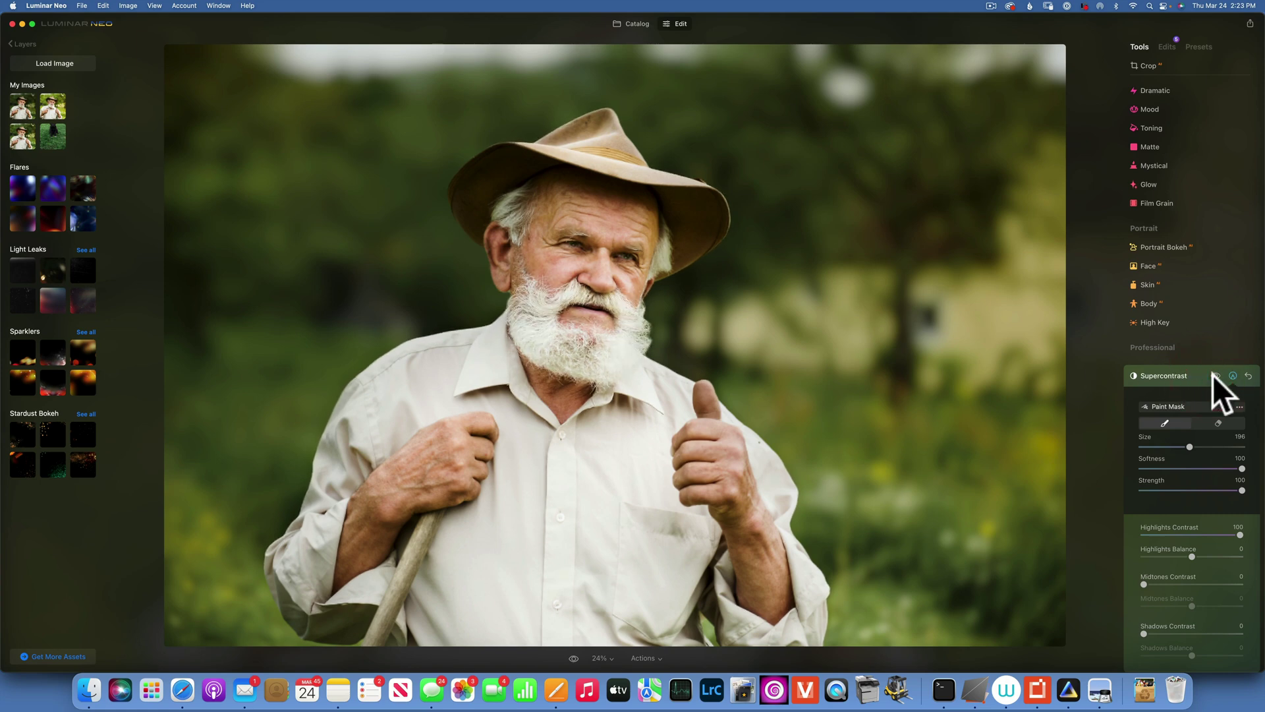
pyautogui.click(1214, 375)
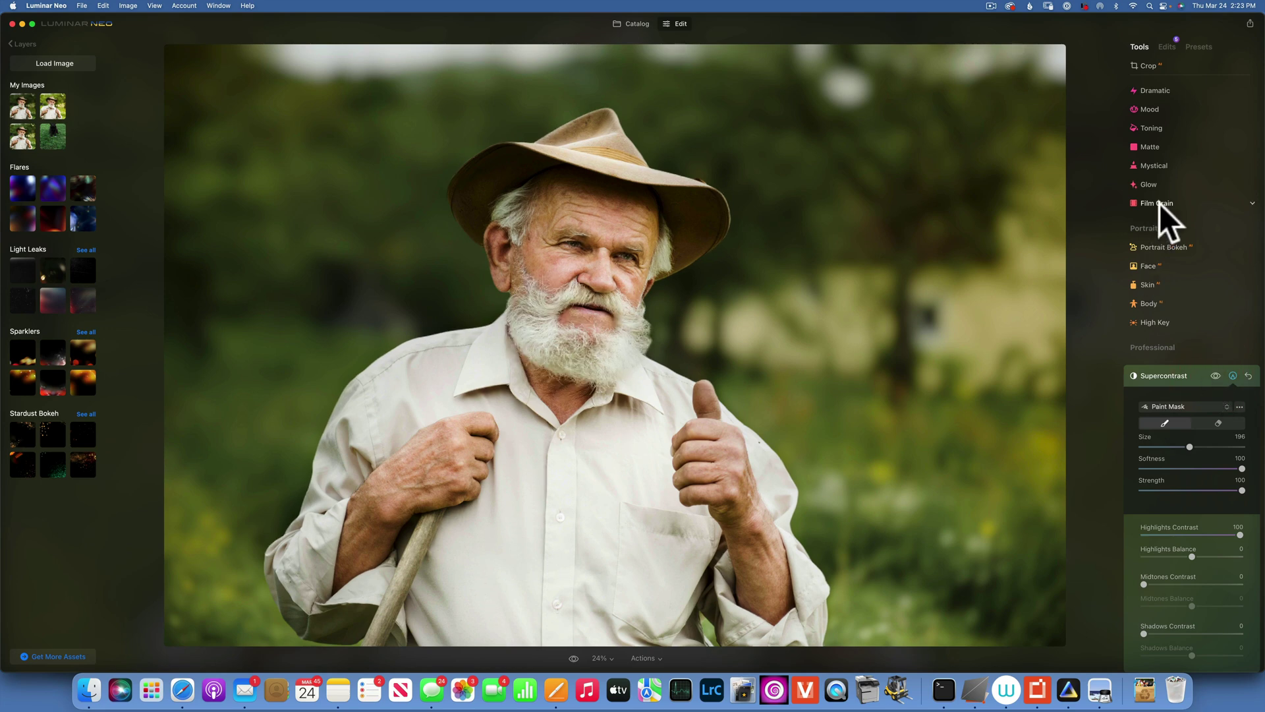
# Open Essentials Structure and set Amount to about 22.
pyautogui.scroll(10, 1175, 222)
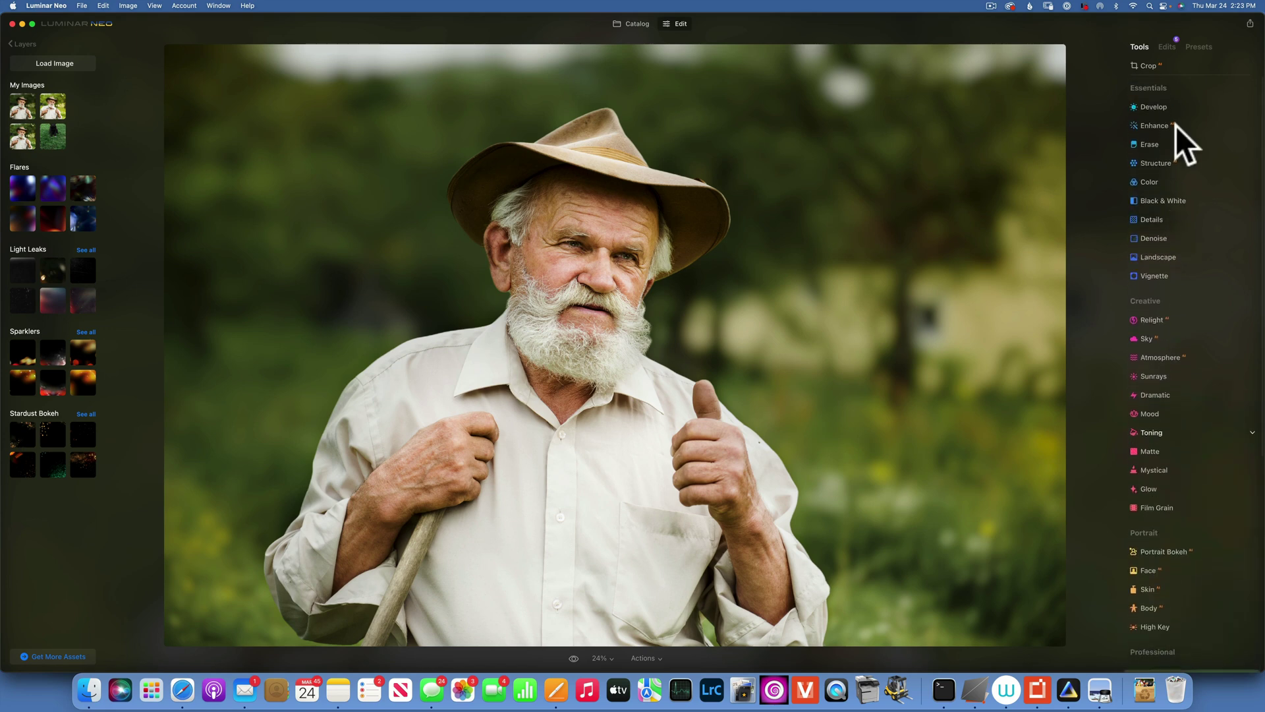
pyautogui.click(1157, 160)
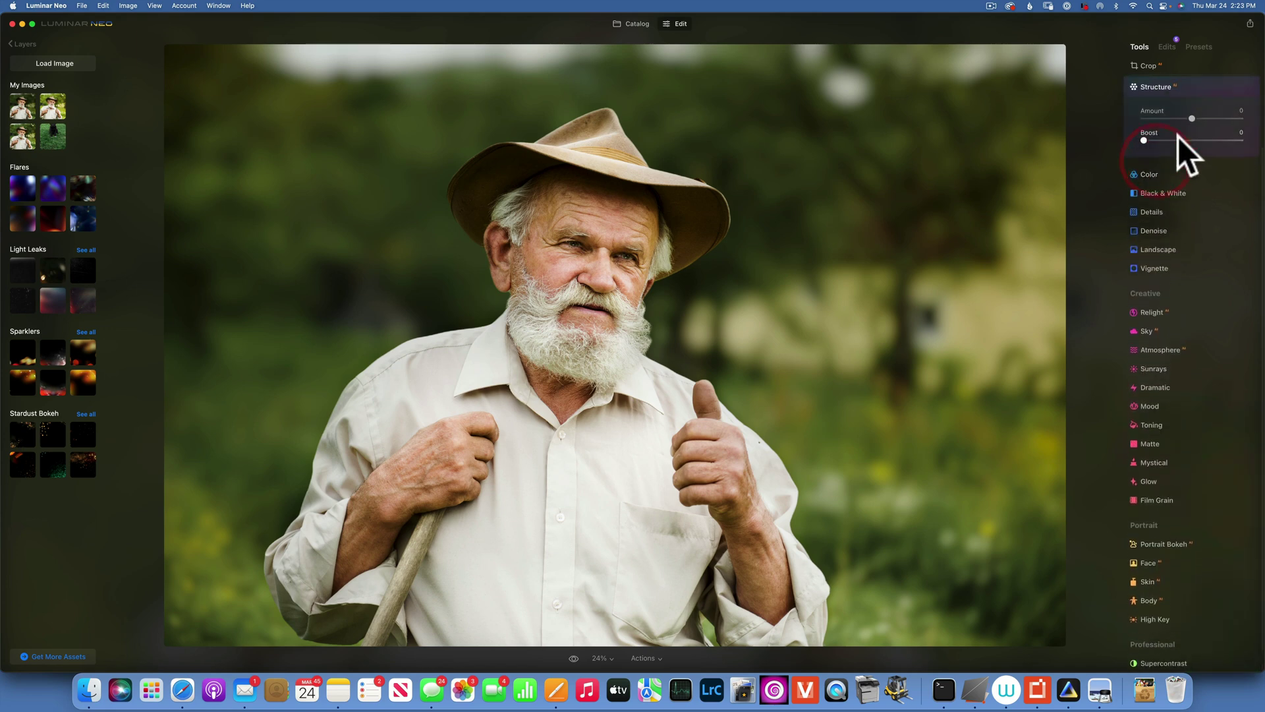
pyautogui.moveTo(1200, 118); pyautogui.dragTo(1203, 119)
# Paint a Structure mask over the face and beard, then compare with the original.
pyautogui.click(1234, 86)
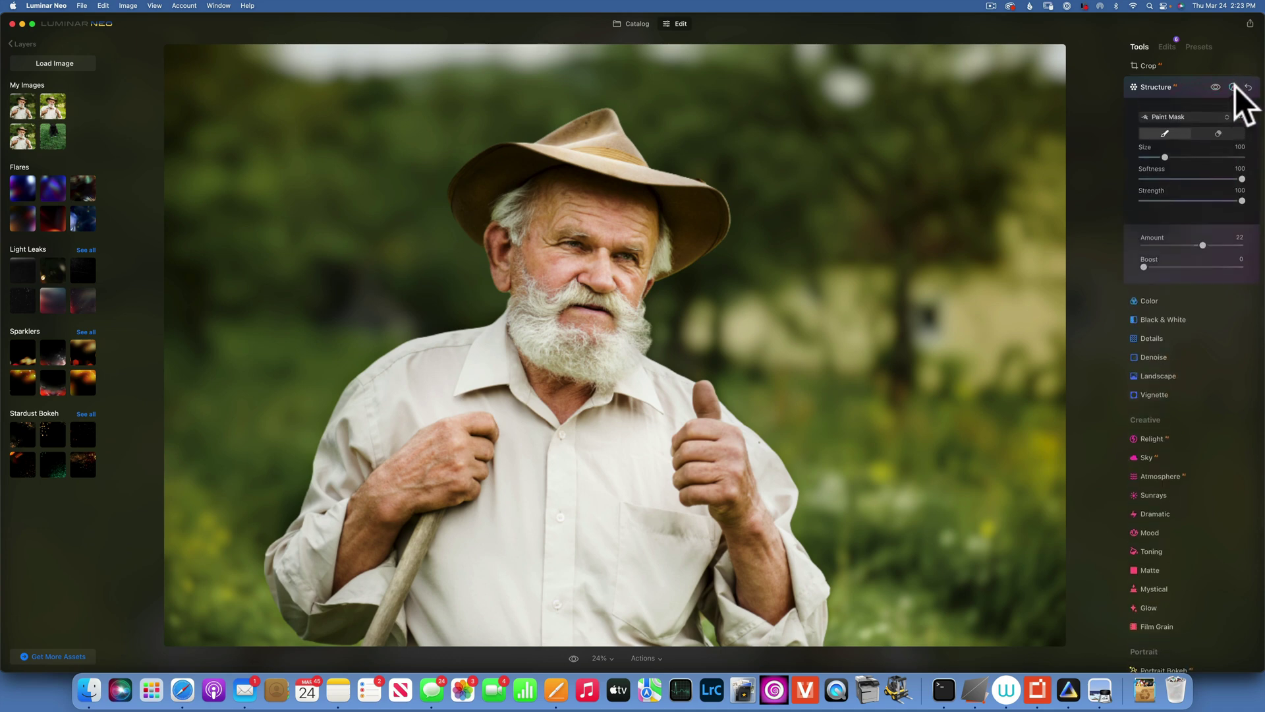
pyautogui.click(1169, 136)
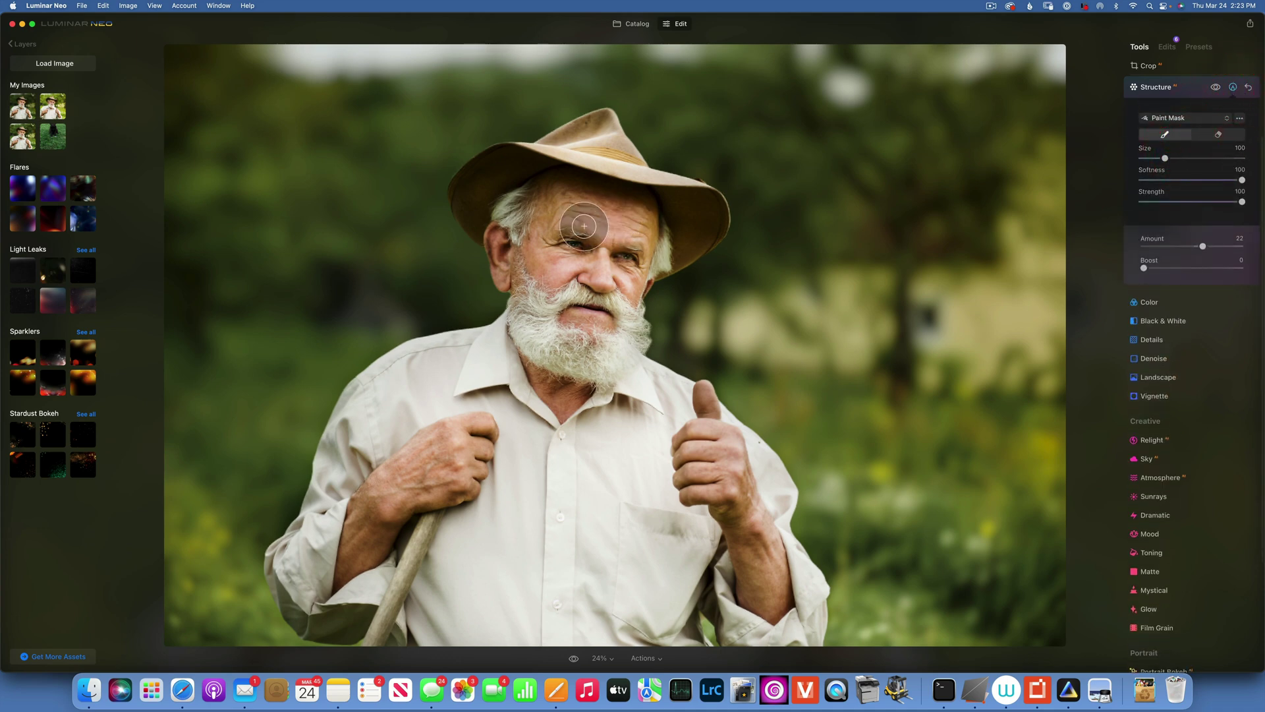
pyautogui.moveTo(528, 302)
pyautogui.mouseDown()
pyautogui.moveTo(540, 339)
pyautogui.moveTo(591, 347)
pyautogui.moveTo(589, 373)
pyautogui.moveTo(641, 228)
pyautogui.moveTo(655, 235)
pyautogui.moveTo(634, 256)
pyautogui.moveTo(599, 236)
pyautogui.moveTo(624, 230)
pyautogui.moveTo(611, 353)
pyautogui.mouseUp()
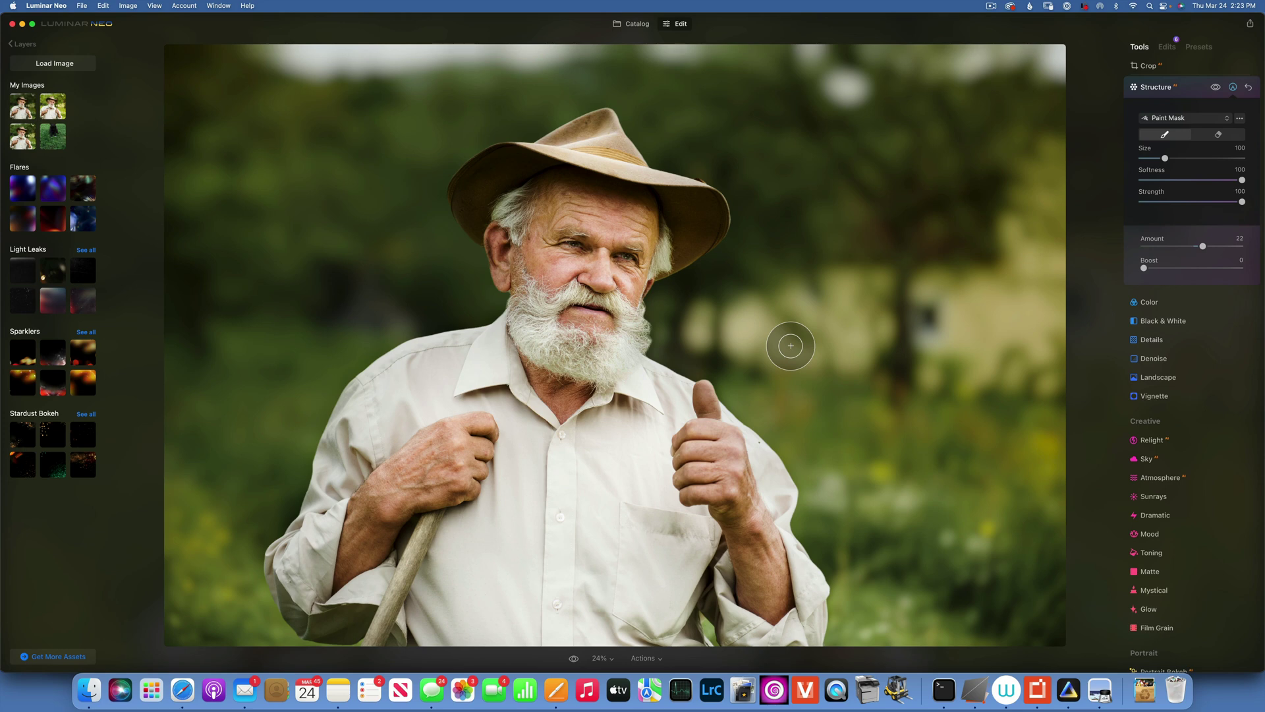
pyautogui.click(573, 658)
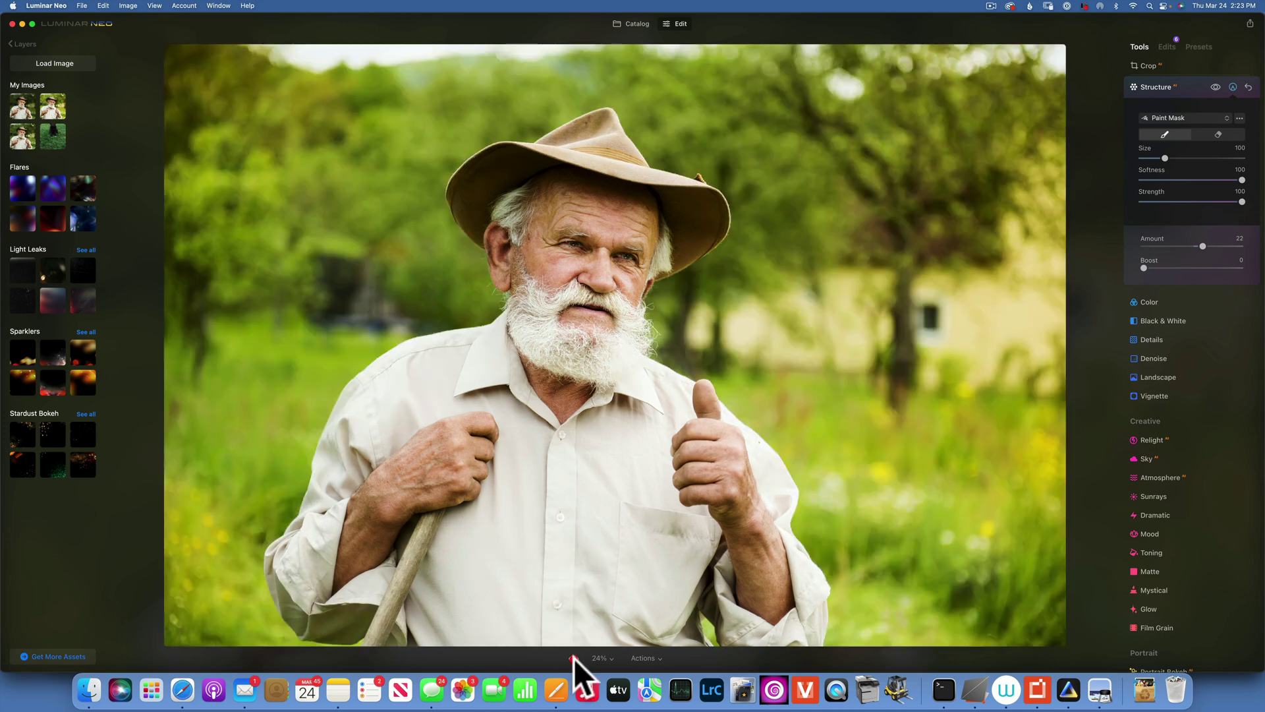
pyautogui.click(574, 657)
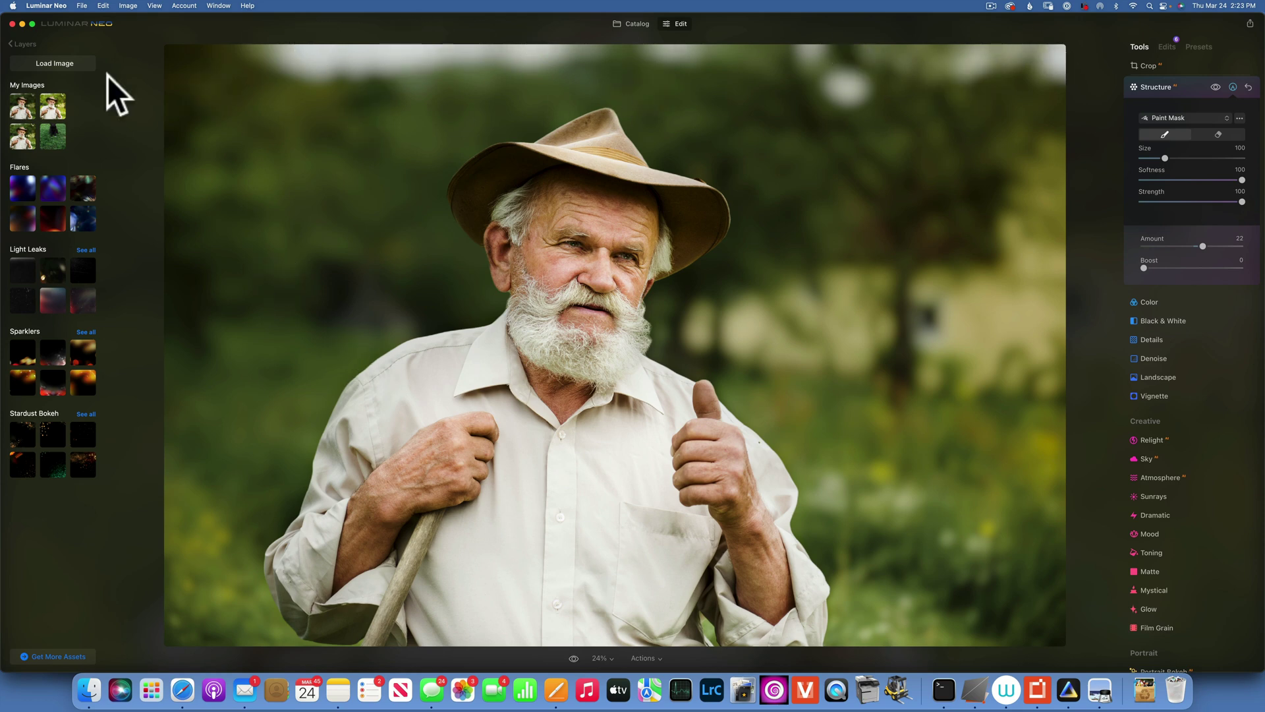
# Export the portrait to Downloads as a JPEG named '2' at quality 100.
pyautogui.click(80, 3)
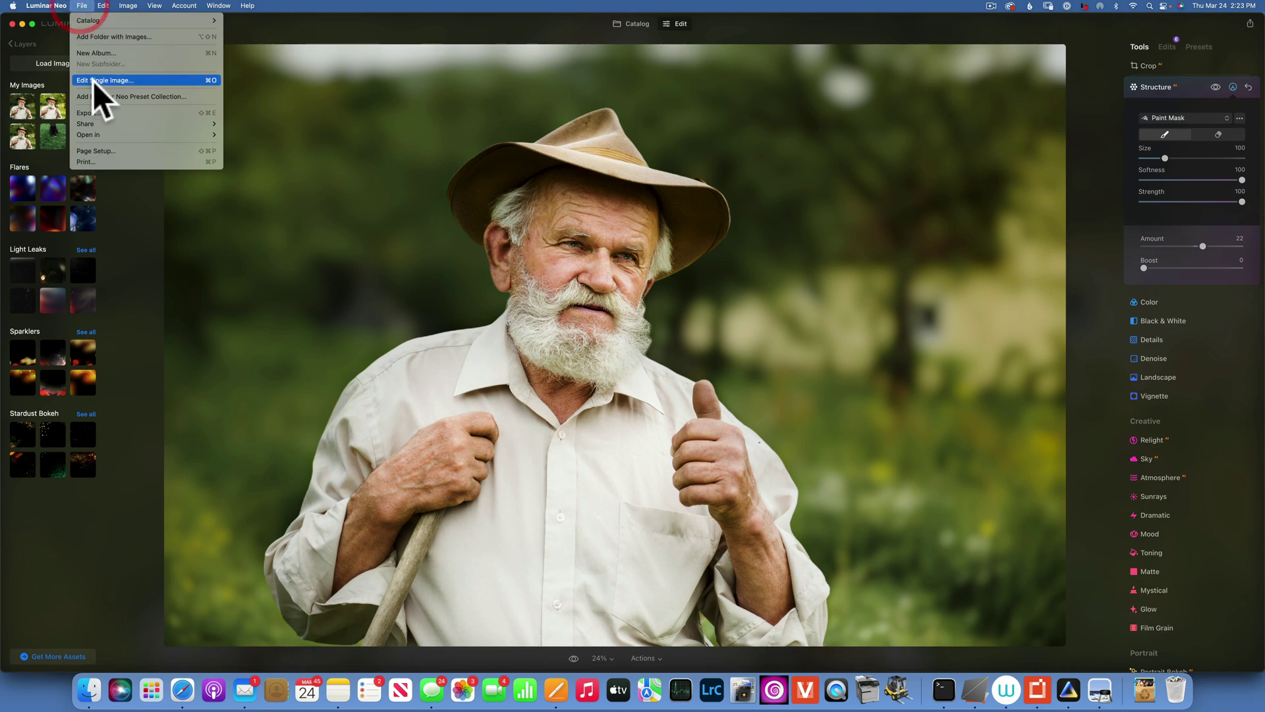
pyautogui.click(99, 114)
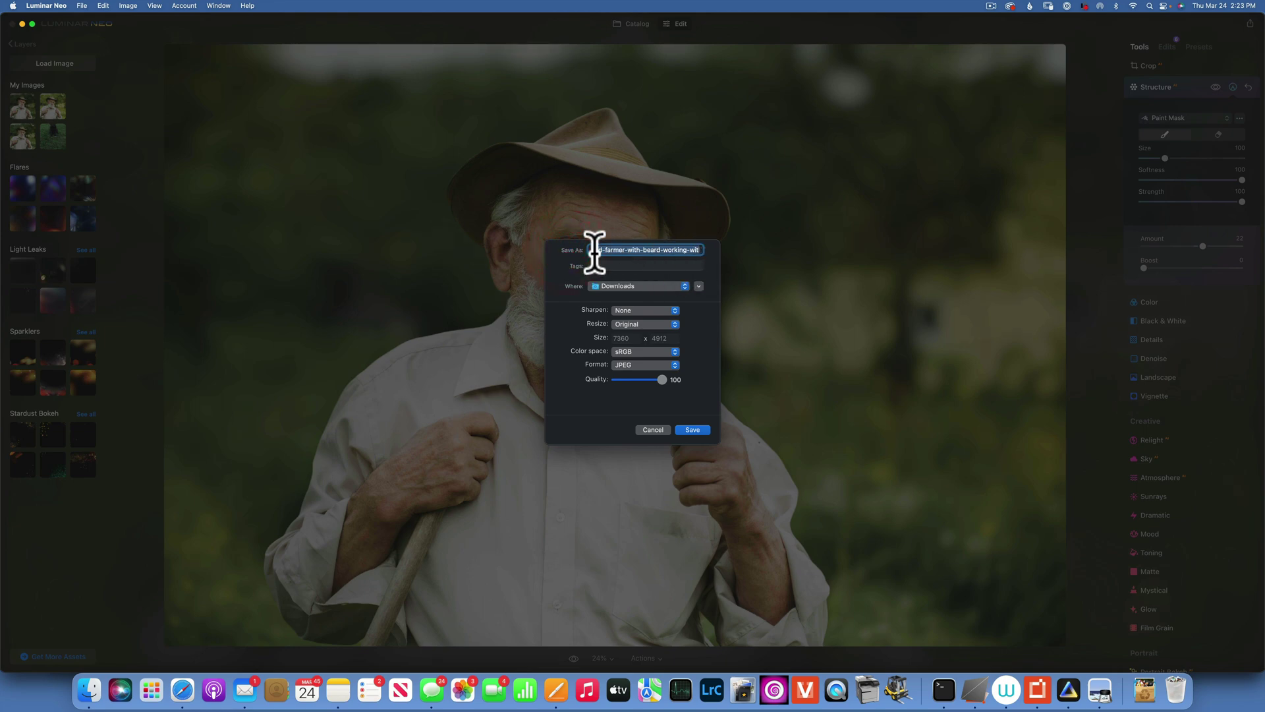
pyautogui.write('2')
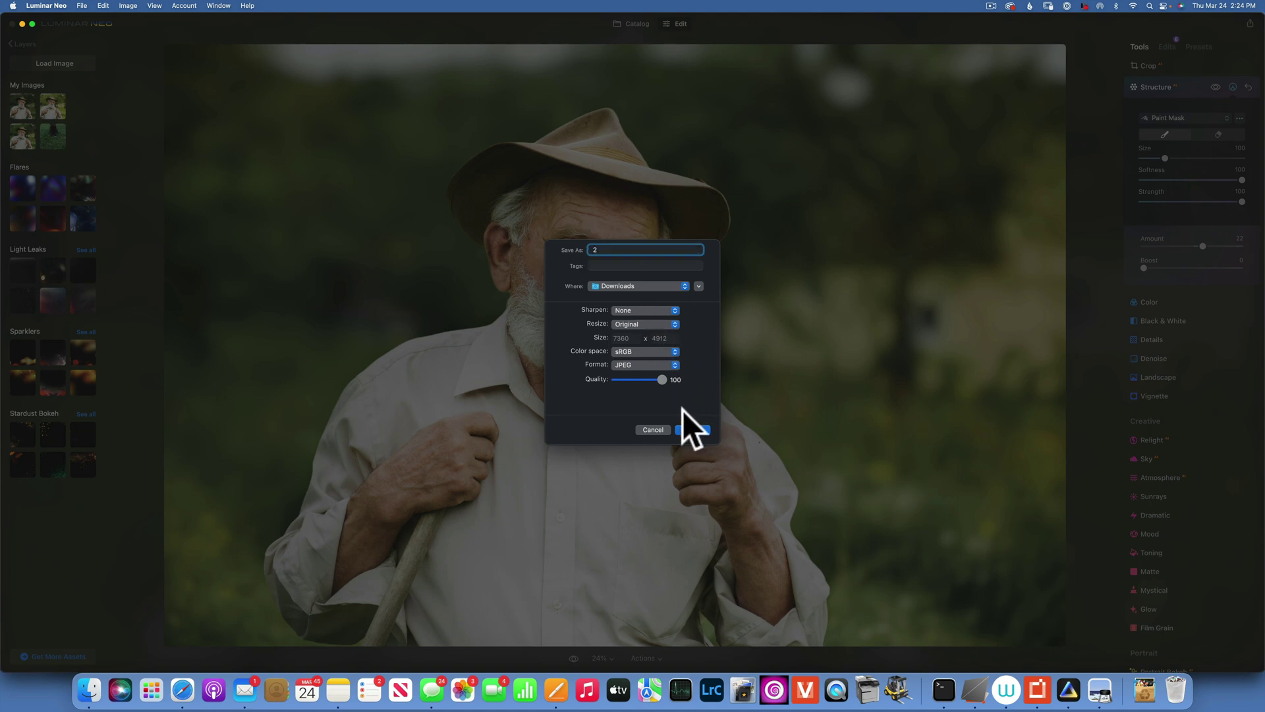
pyautogui.click(697, 429)
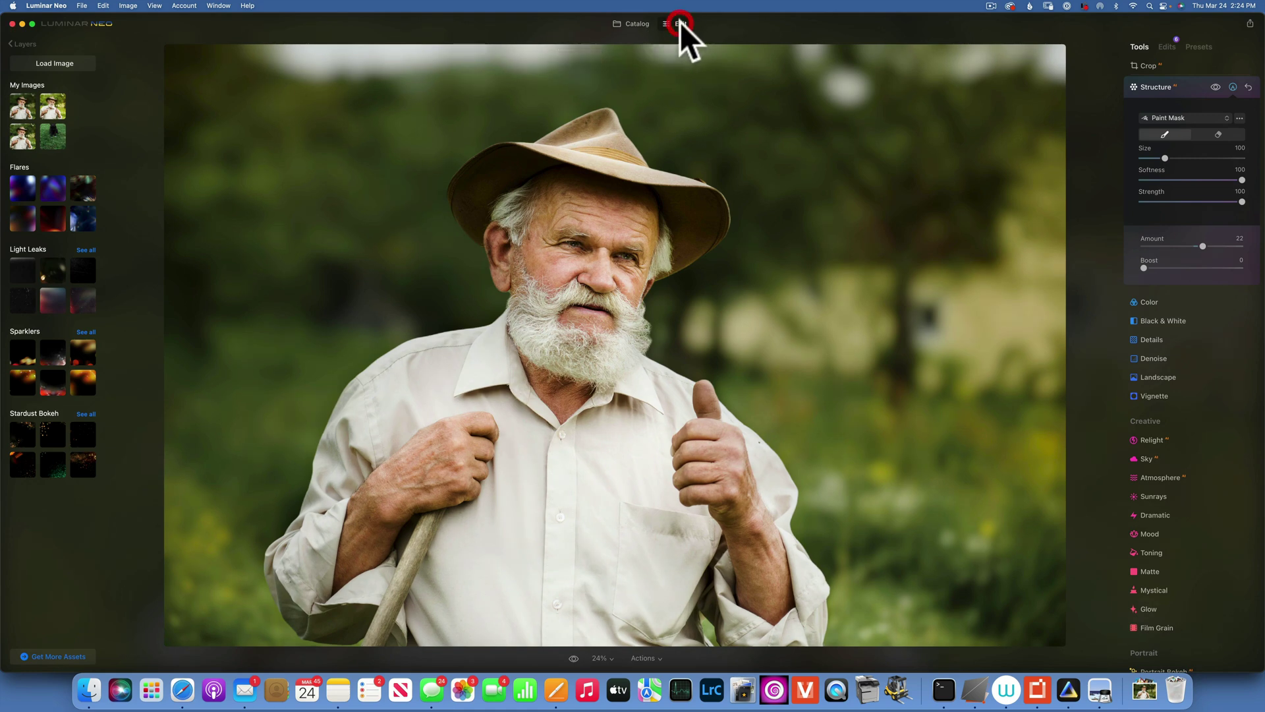
# Load the exported photo and add it as a new layer over the portrait.
pyautogui.click(69, 63)
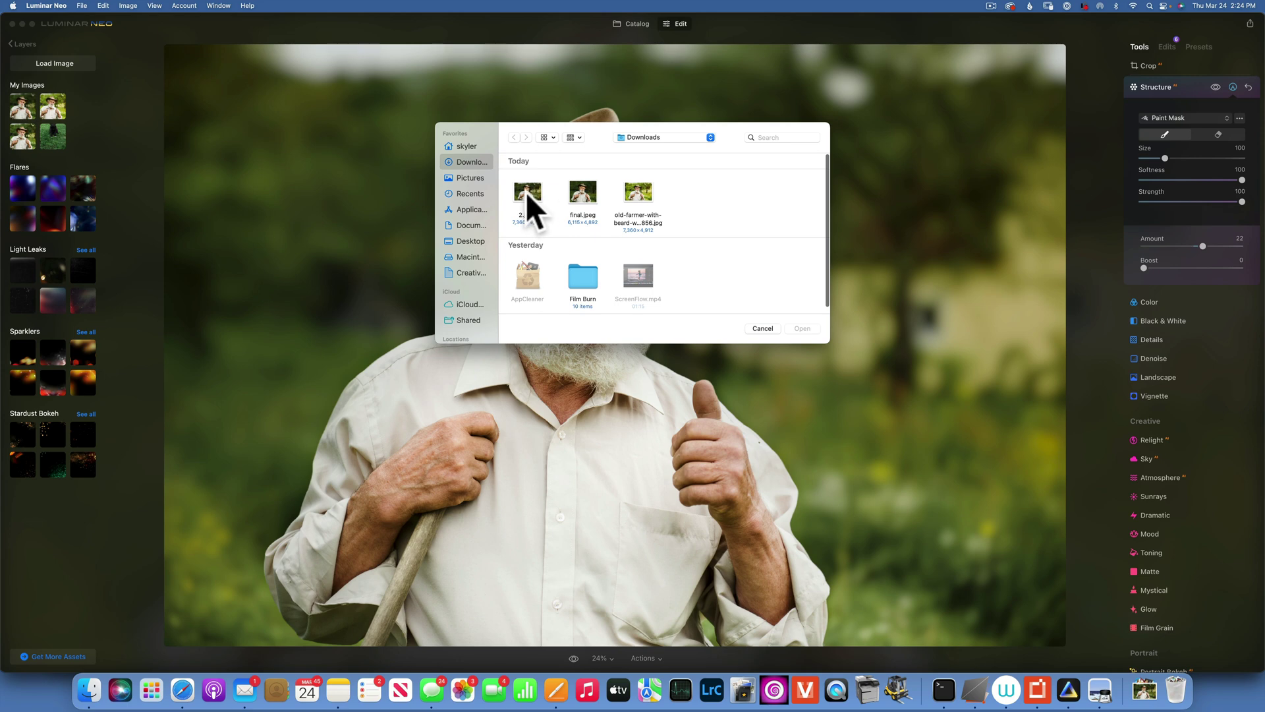
pyautogui.click(801, 329)
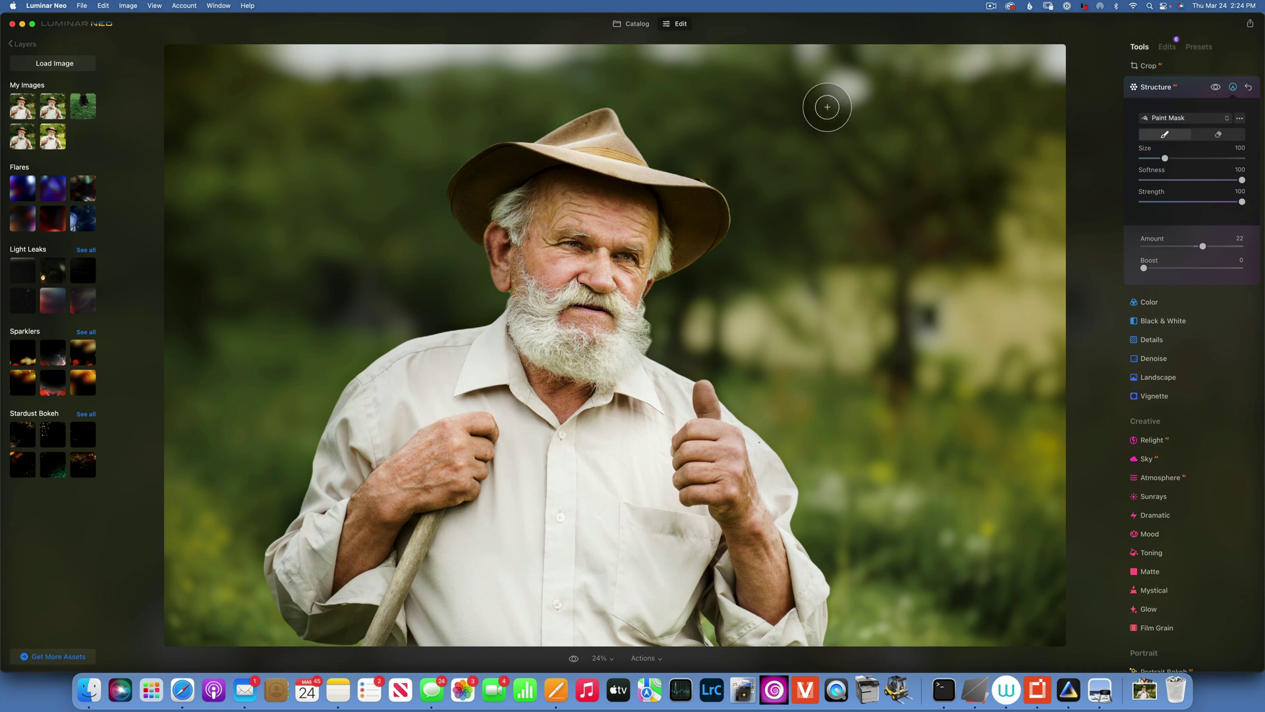
pyautogui.click(22, 108)
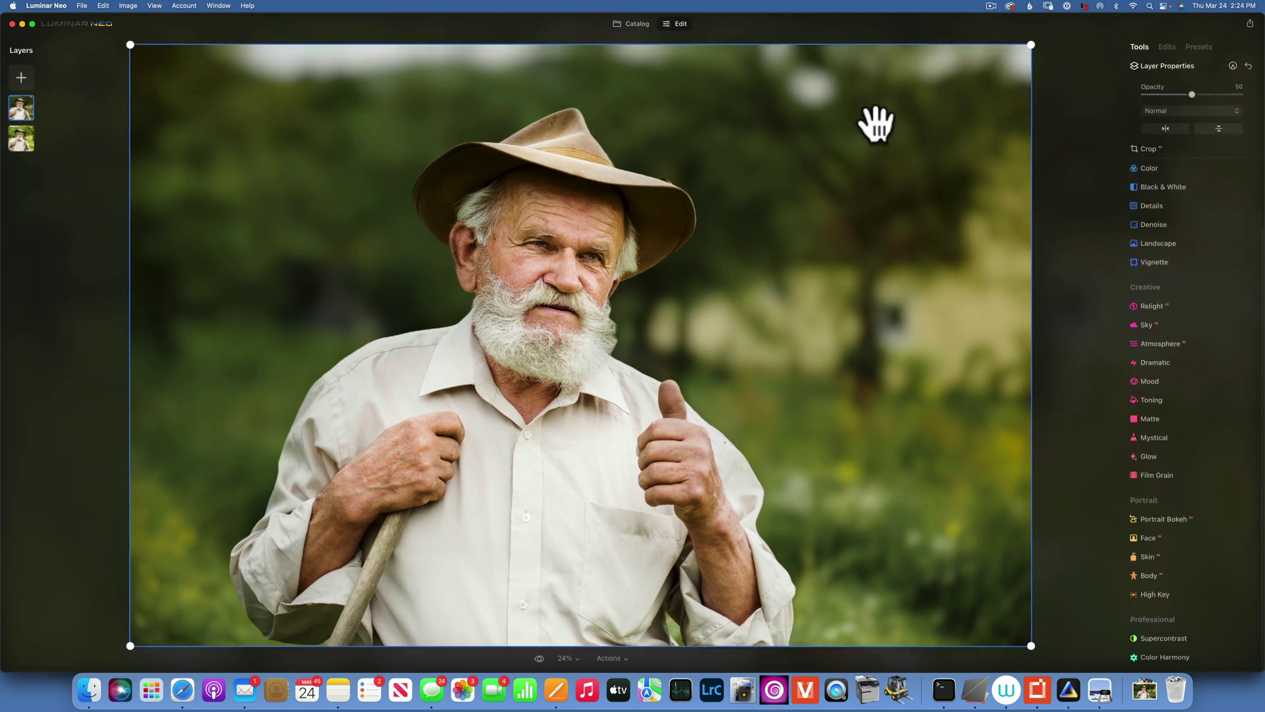
# Align the copy up and right at reduced opacity, then restore it to 100% opacity.
pyautogui.moveTo(1191, 94); pyautogui.dragTo(1254, 102)
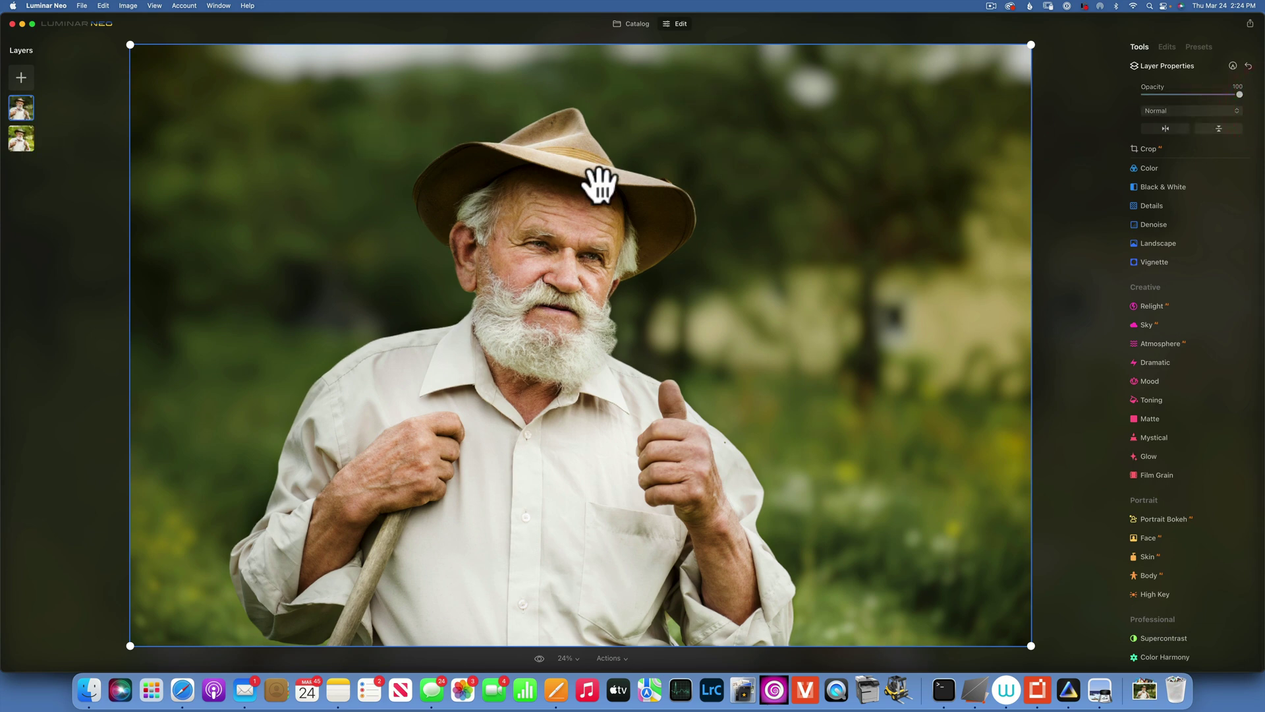
pyautogui.moveTo(602, 203); pyautogui.dragTo(602, 174)
pyautogui.moveTo(1238, 94); pyautogui.dragTo(1214, 94)
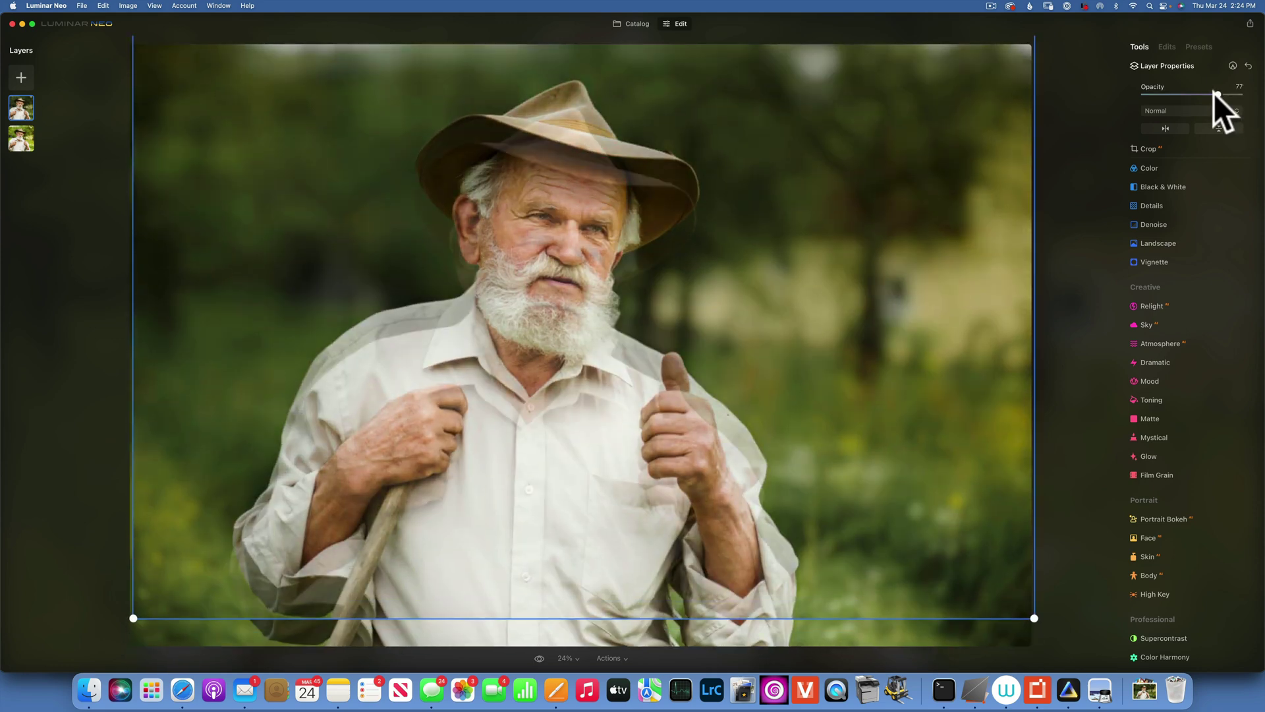
pyautogui.moveTo(527, 192); pyautogui.dragTo(580, 166)
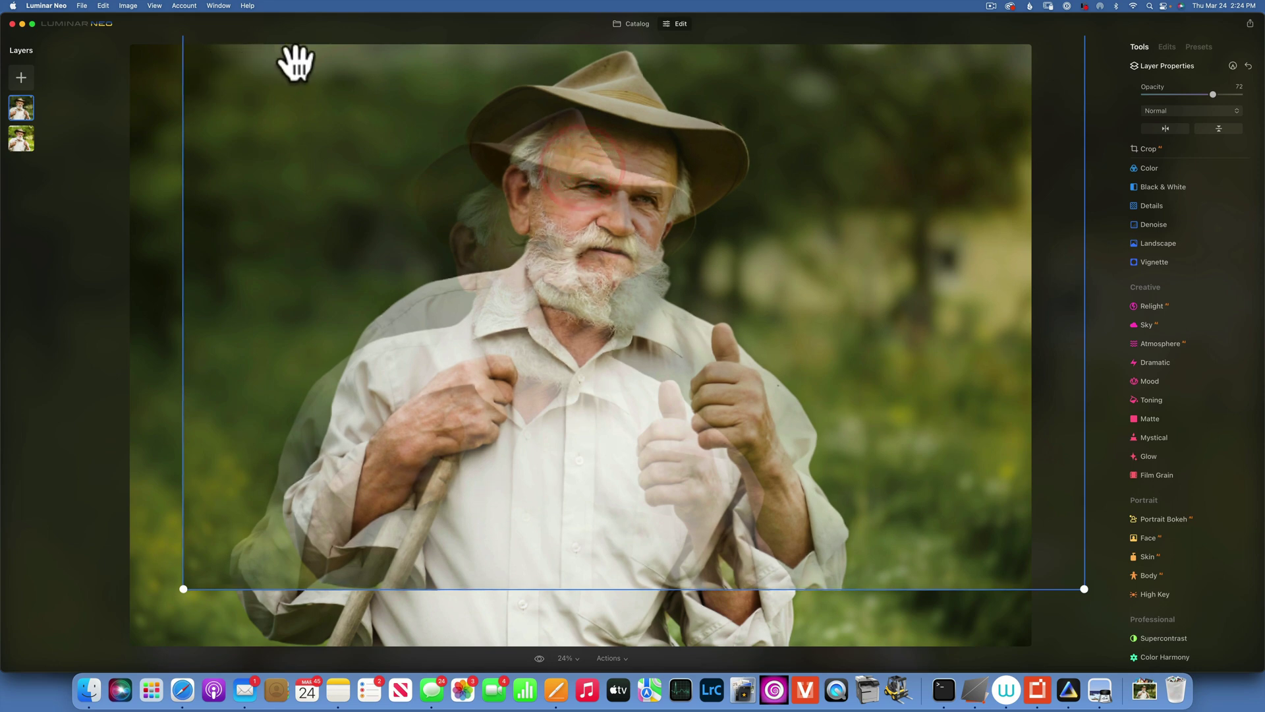
pyautogui.moveTo(1213, 94); pyautogui.dragTo(1242, 94)
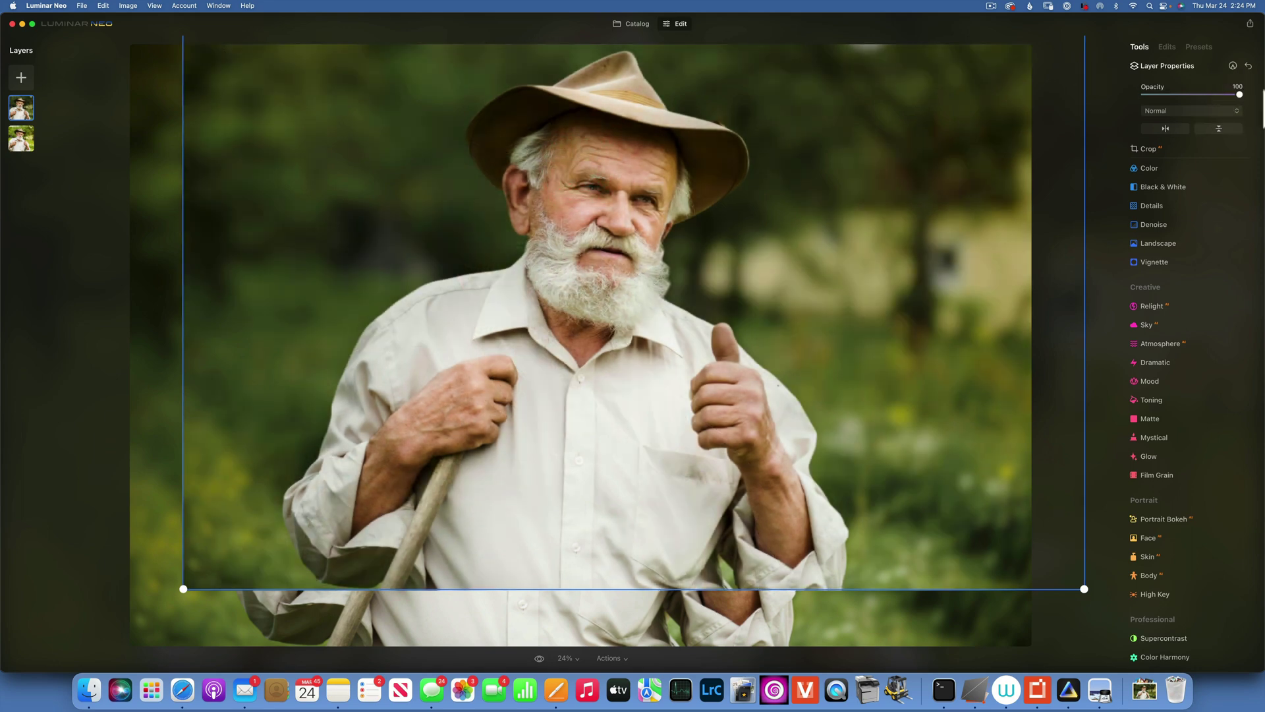
# Paint the top layer's mask across the top edge, undoing and redoing the last stroke.
pyautogui.click(1232, 65)
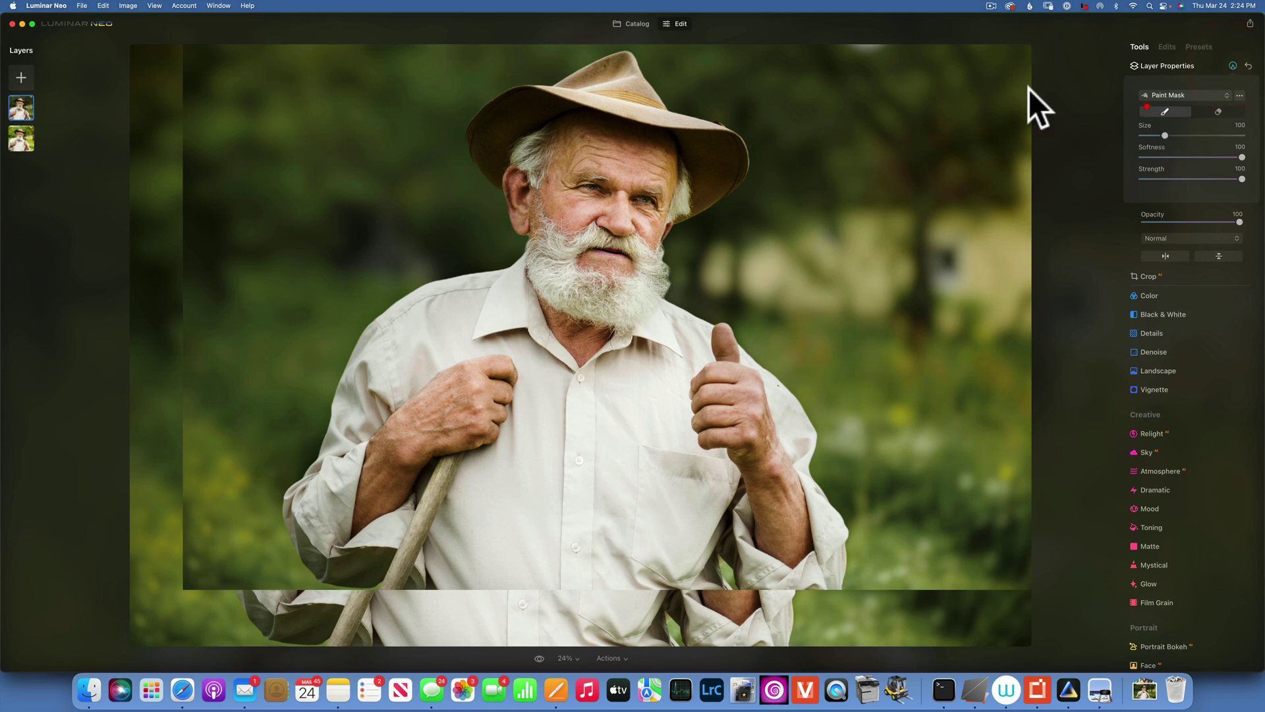
pyautogui.click(280, 59)
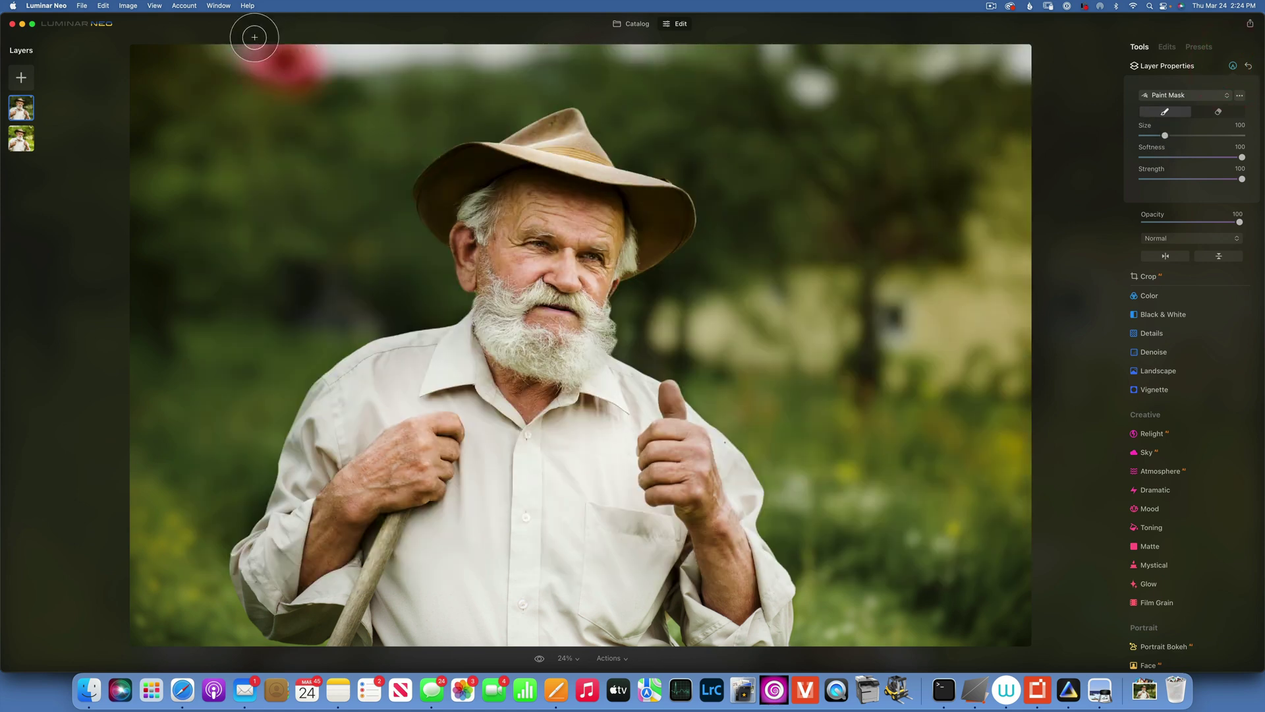
pyautogui.moveTo(217, 37); pyautogui.dragTo(339, 53)
pyautogui.moveTo(491, 54); pyautogui.dragTo(545, 48)
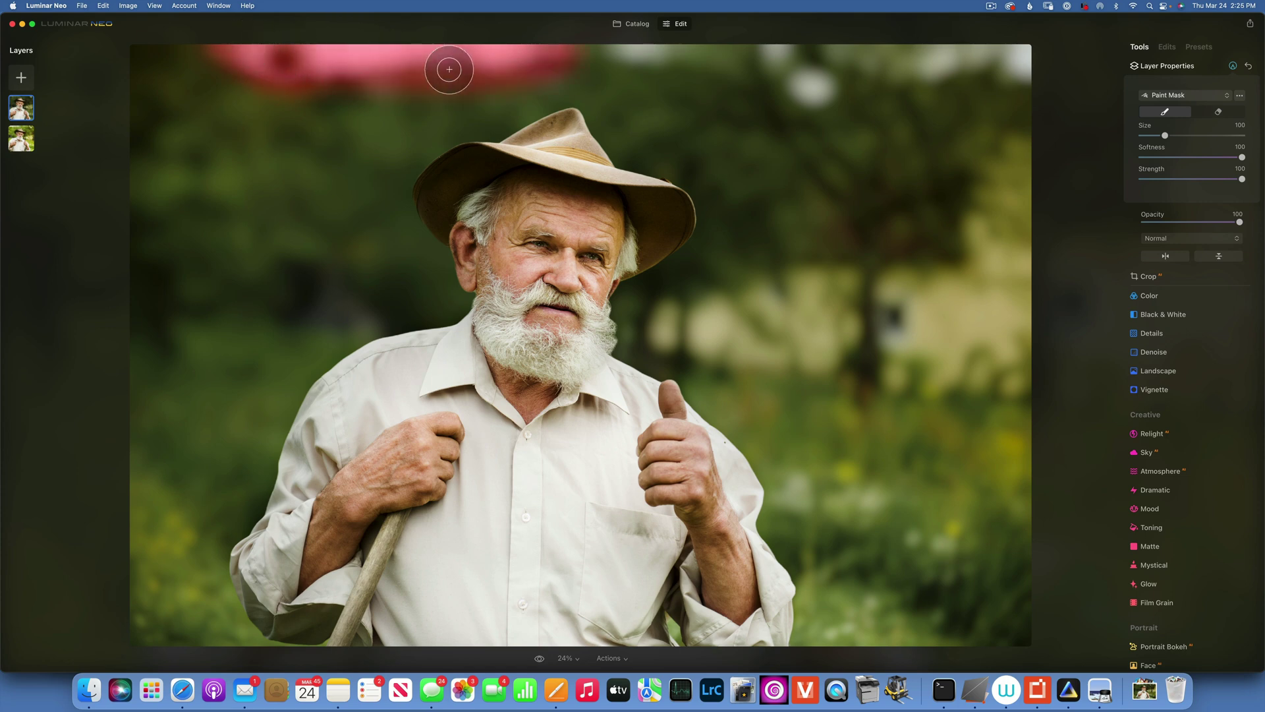
pyautogui.press('super+z')
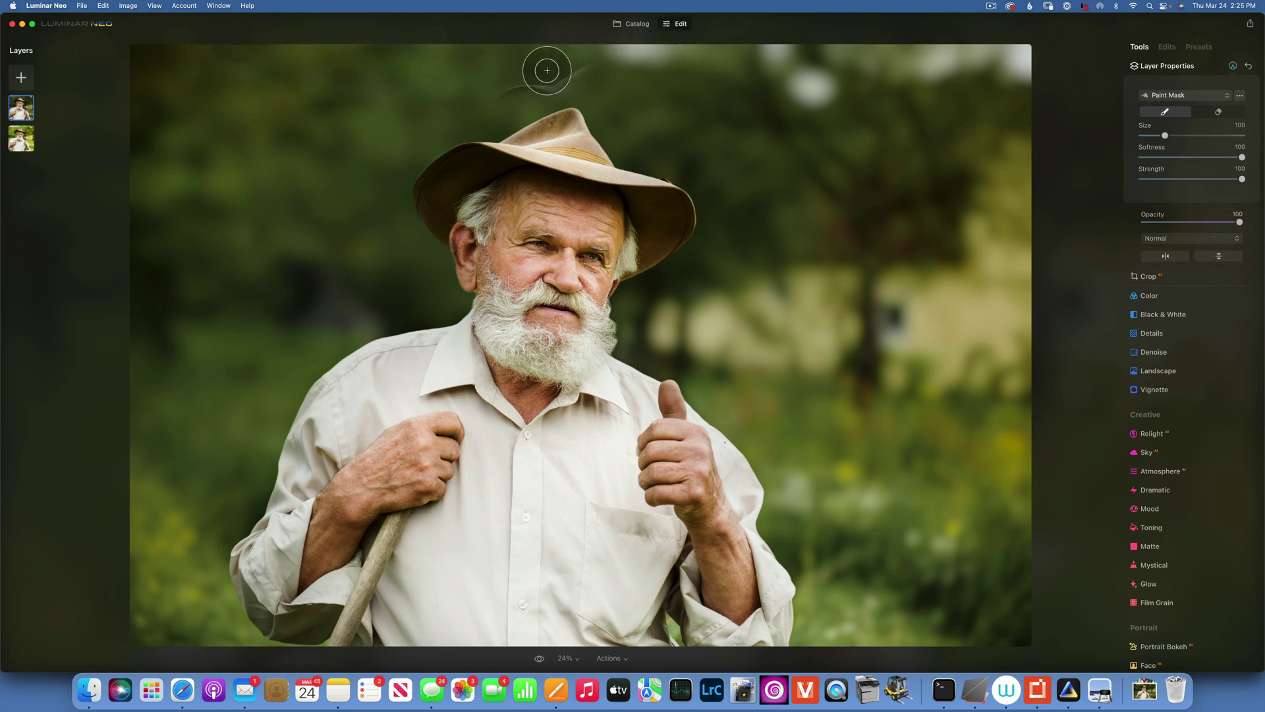
pyautogui.press('super+shift+z')
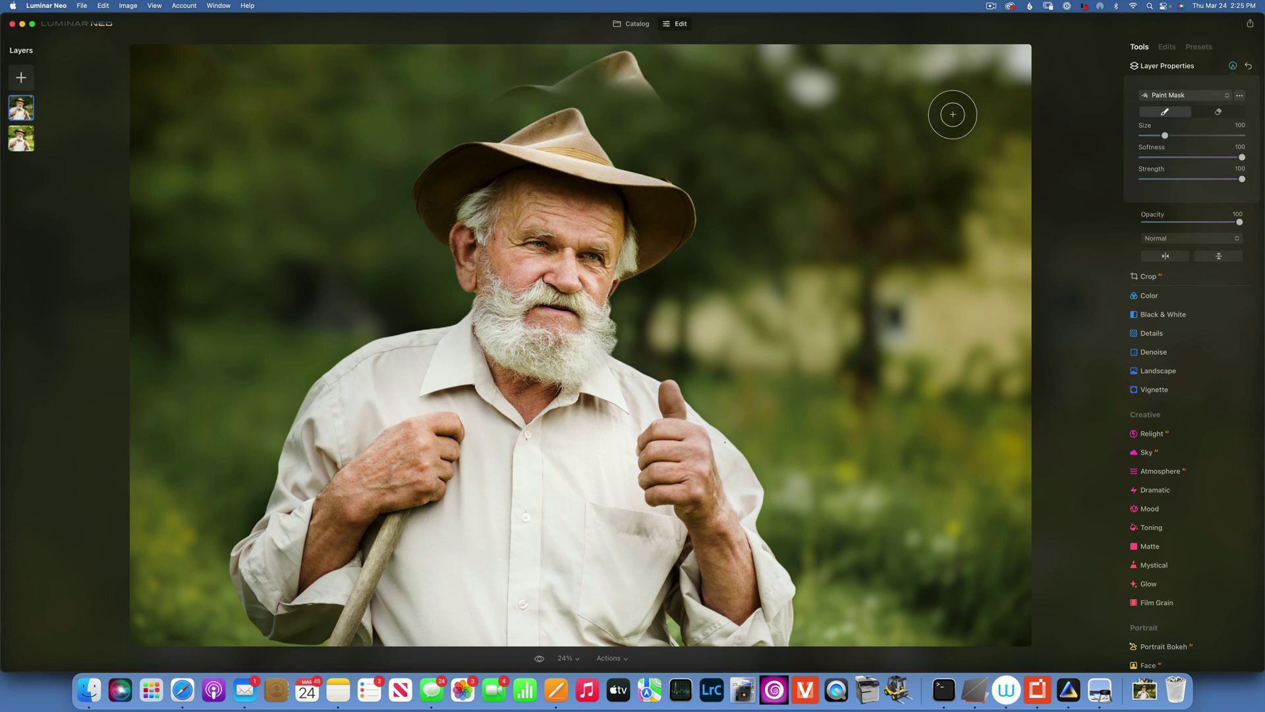
# Add the portrait copy from My Images as a layer, shifted right at full opacity.
pyautogui.click(22, 74)
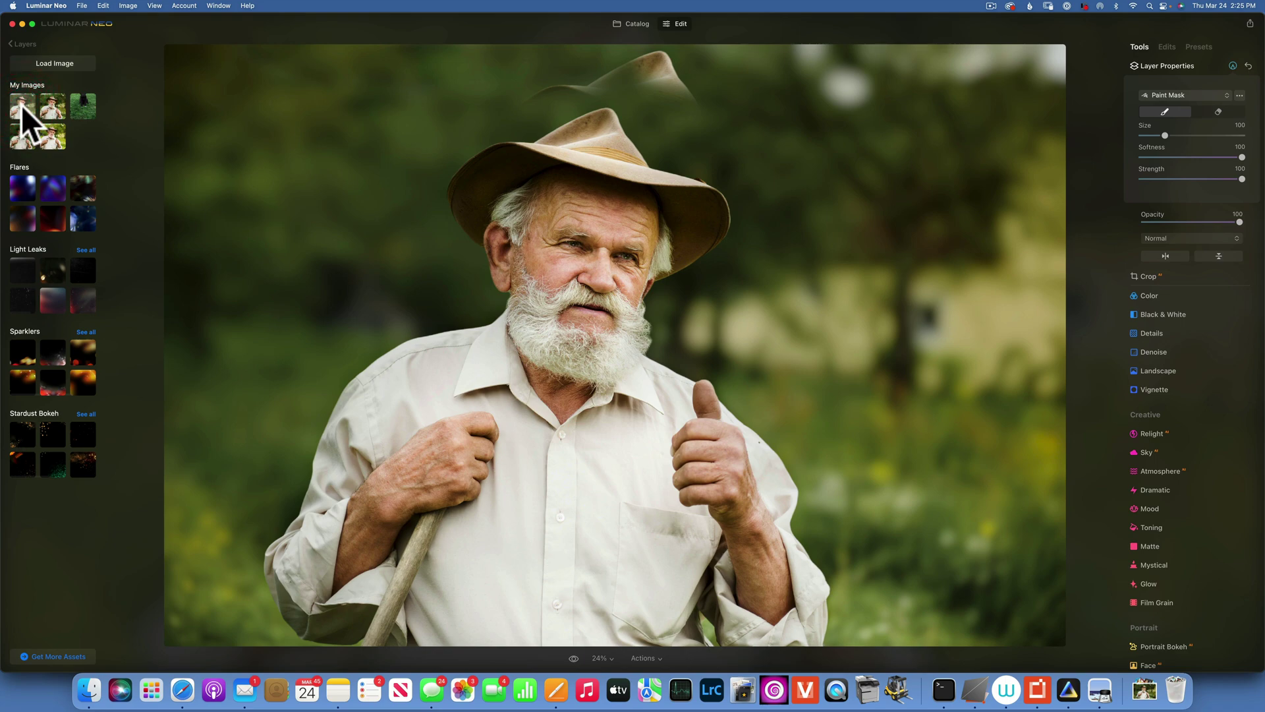
pyautogui.click(23, 106)
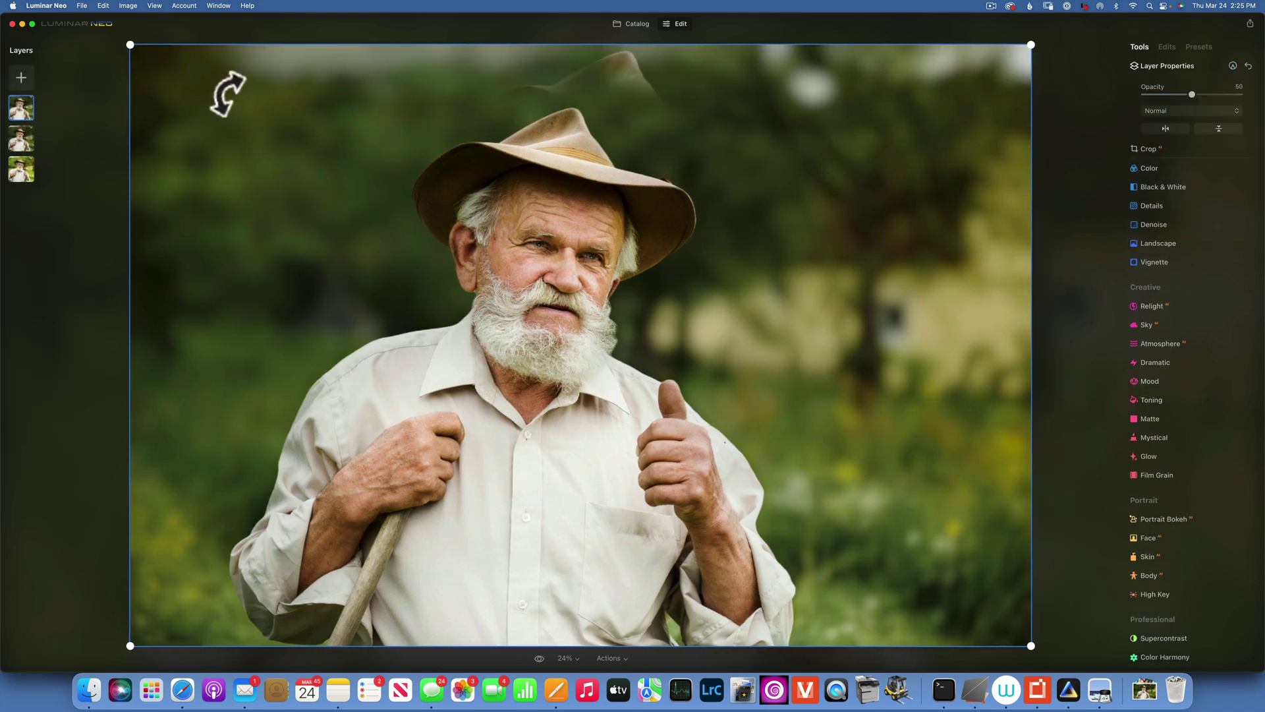
pyautogui.moveTo(503, 126); pyautogui.dragTo(802, 73)
pyautogui.doubleClick(1192, 94)
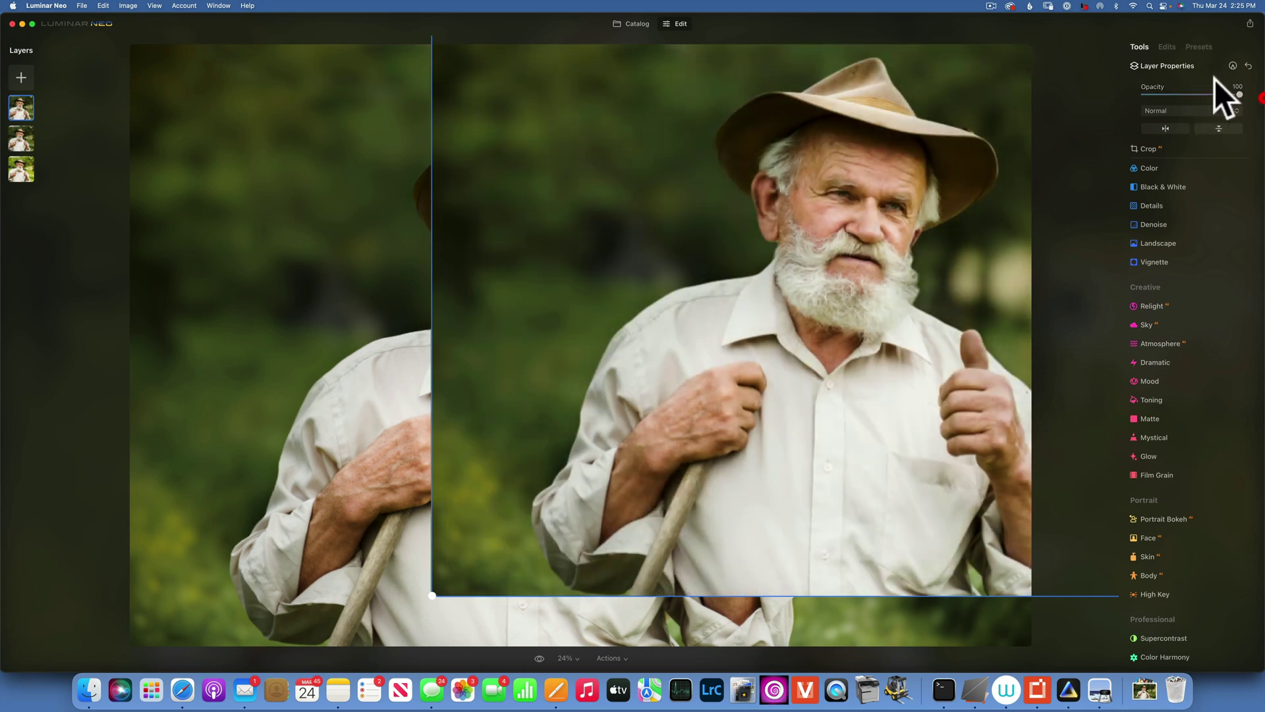
# Paint the new copy's mask in along the top edge over the hat ghost.
pyautogui.click(1232, 66)
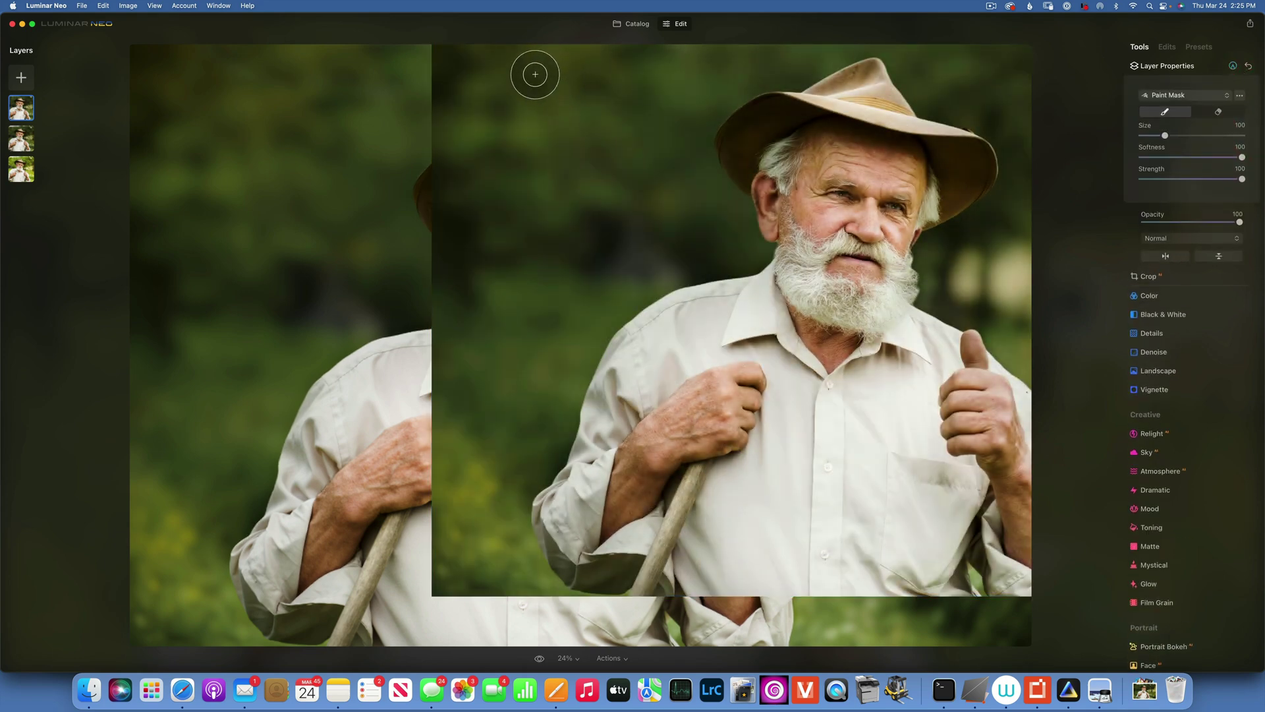
pyautogui.moveTo(545, 73)
pyautogui.mouseDown()
pyautogui.moveTo(551, 62)
pyautogui.moveTo(494, 82)
pyautogui.moveTo(590, 62)
pyautogui.moveTo(635, 71)
pyautogui.moveTo(658, 98)
pyautogui.mouseUp()
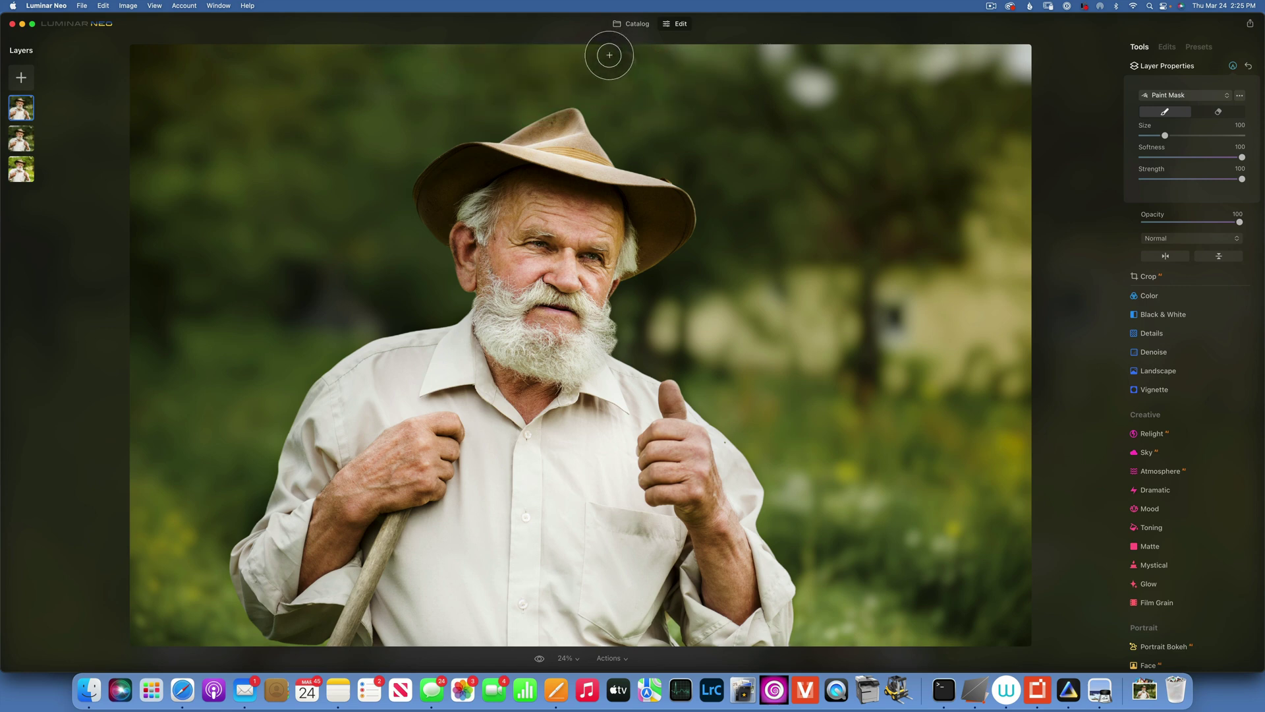
pyautogui.moveTo(604, 56)
pyautogui.mouseDown()
pyautogui.moveTo(655, 87)
pyautogui.moveTo(713, 96)
pyautogui.mouseUp()
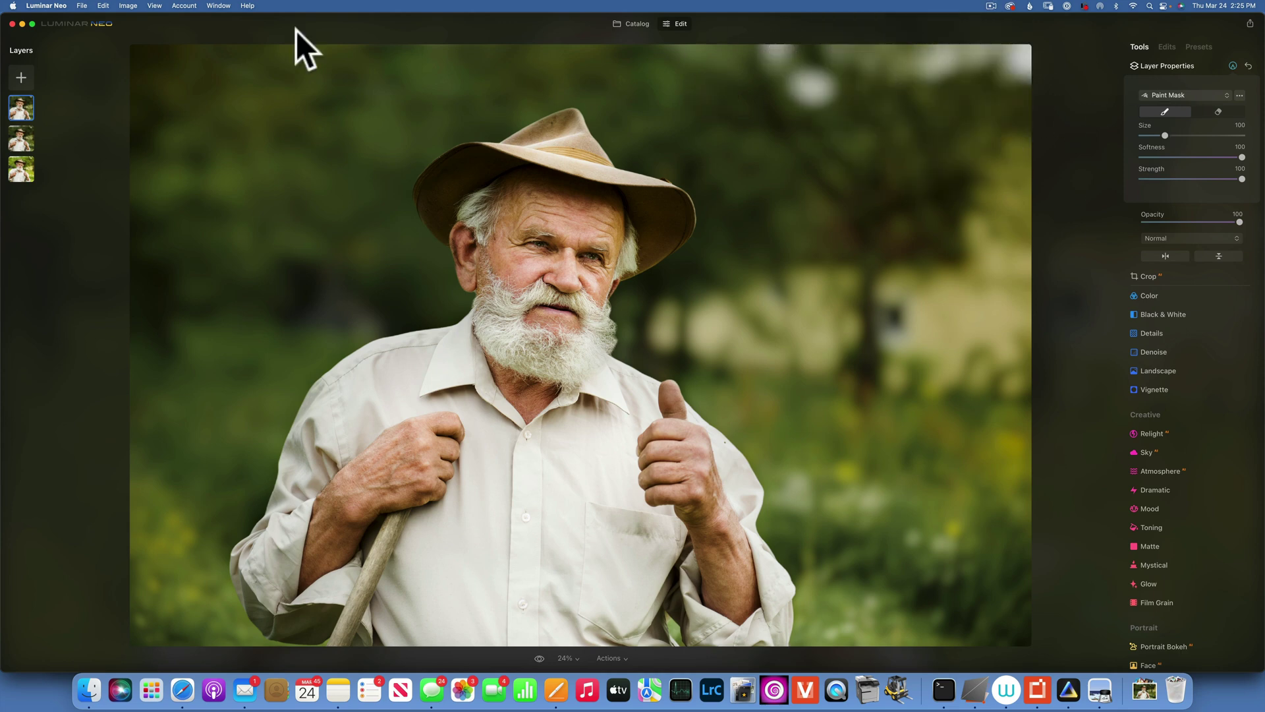
# Add another portrait copy as a layer, shifted right and up at full opacity.
pyautogui.click(25, 77)
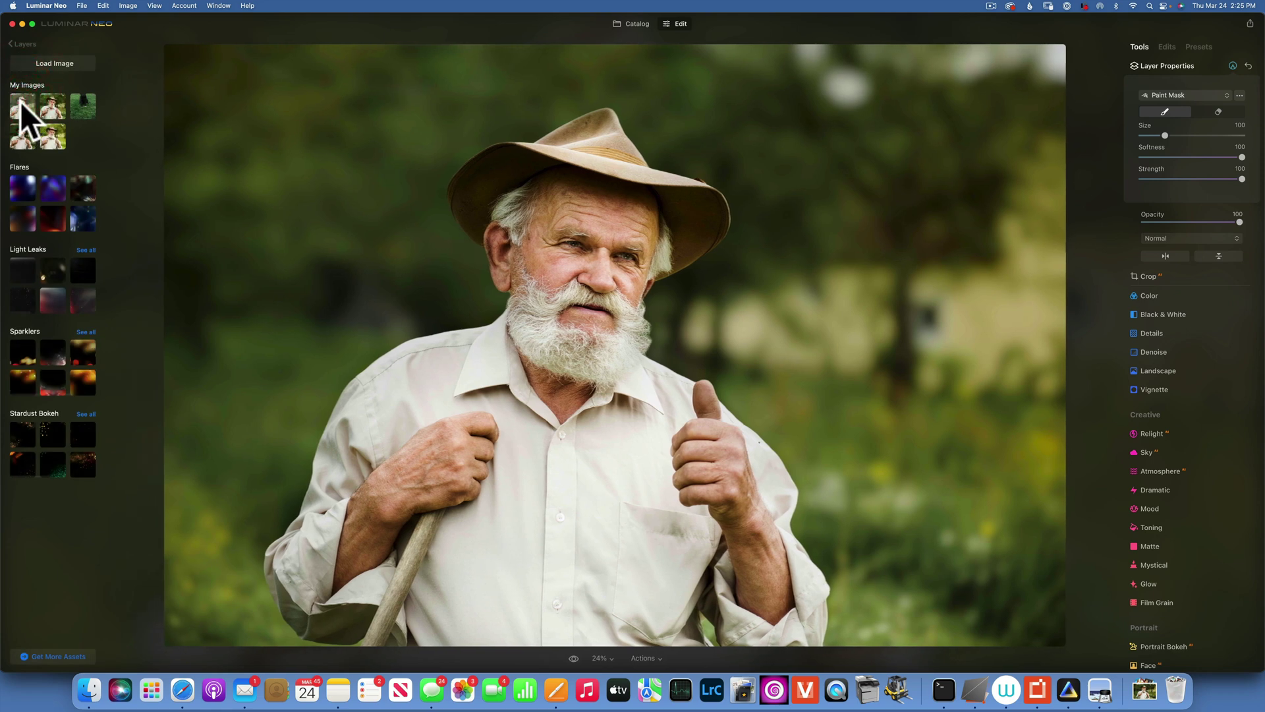
pyautogui.click(21, 105)
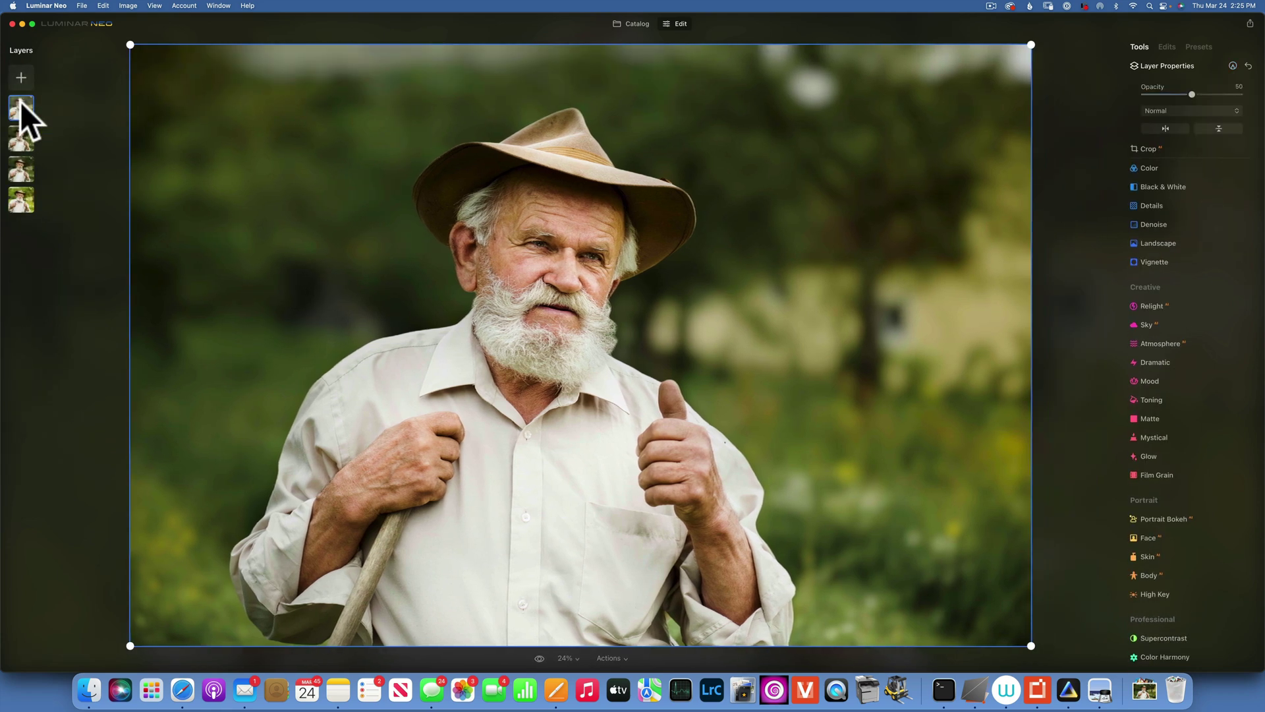
pyautogui.moveTo(245, 183); pyautogui.dragTo(861, 120)
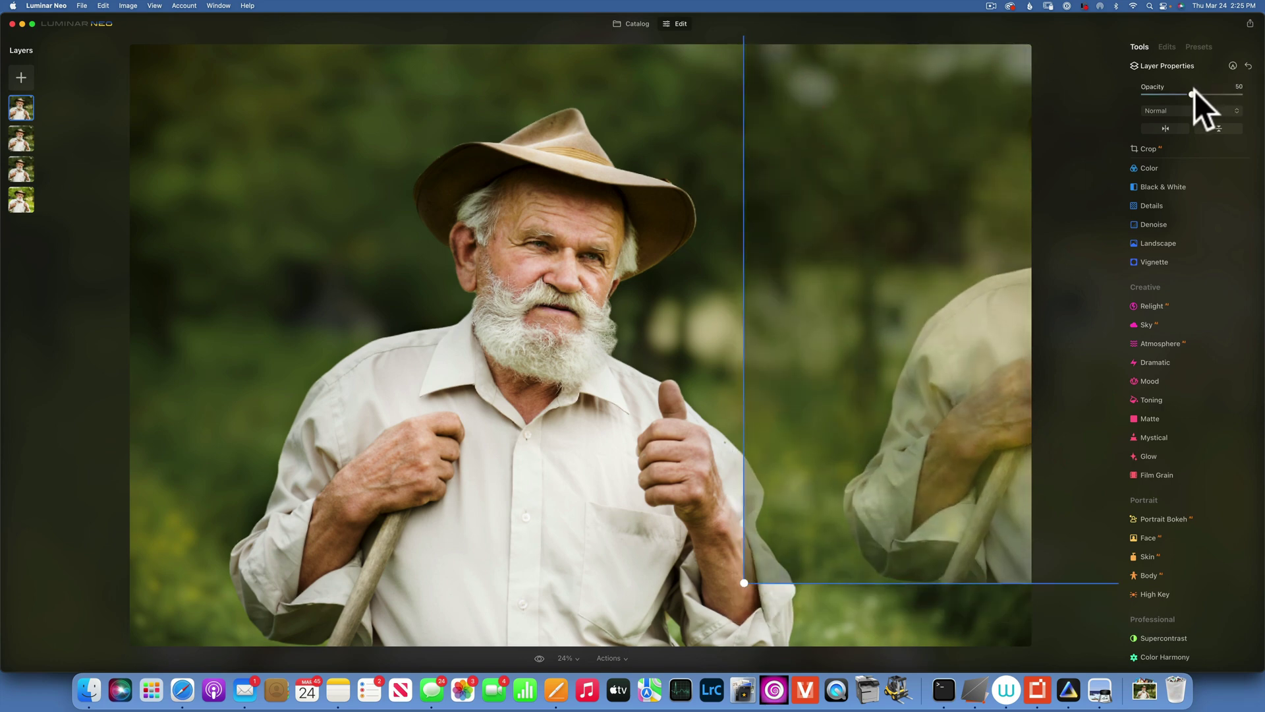
pyautogui.moveTo(1192, 94); pyautogui.dragTo(1254, 99)
# Paint the copy's mask over the bright upper-right area, then reopen the image-layer panel.
pyautogui.click(1232, 66)
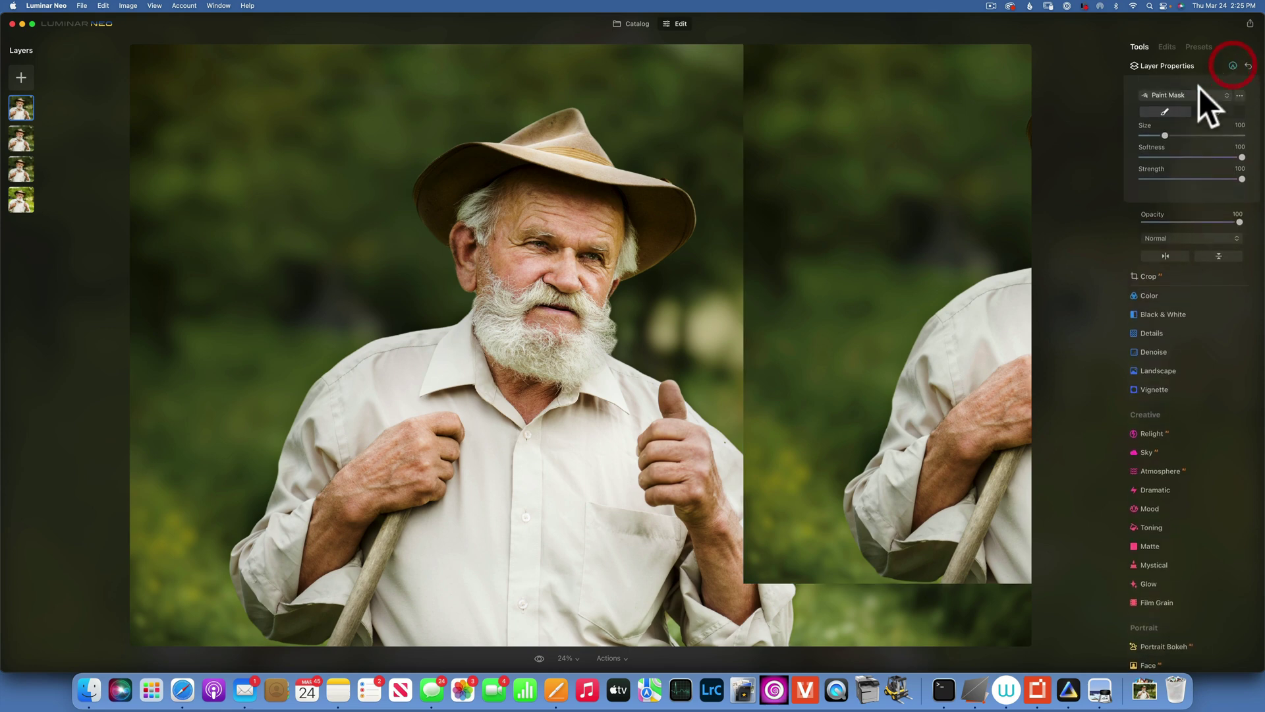
pyautogui.click(1173, 110)
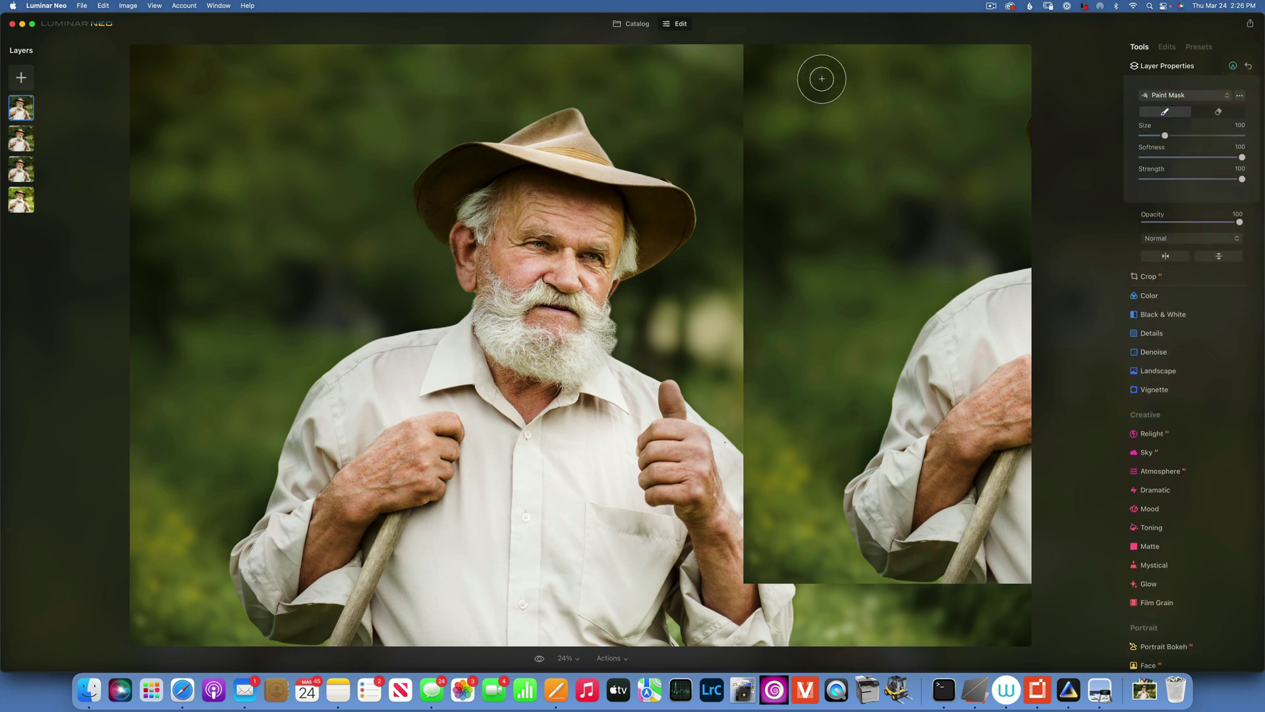
pyautogui.moveTo(819, 62)
pyautogui.mouseDown()
pyautogui.moveTo(792, 52)
pyautogui.moveTo(865, 58)
pyautogui.moveTo(817, 97)
pyautogui.moveTo(780, 48)
pyautogui.moveTo(828, 87)
pyautogui.moveTo(991, 68)
pyautogui.moveTo(967, 58)
pyautogui.moveTo(1024, 66)
pyautogui.moveTo(1013, 45)
pyautogui.moveTo(1055, 66)
pyautogui.moveTo(1024, 49)
pyautogui.moveTo(810, 51)
pyautogui.mouseUp()
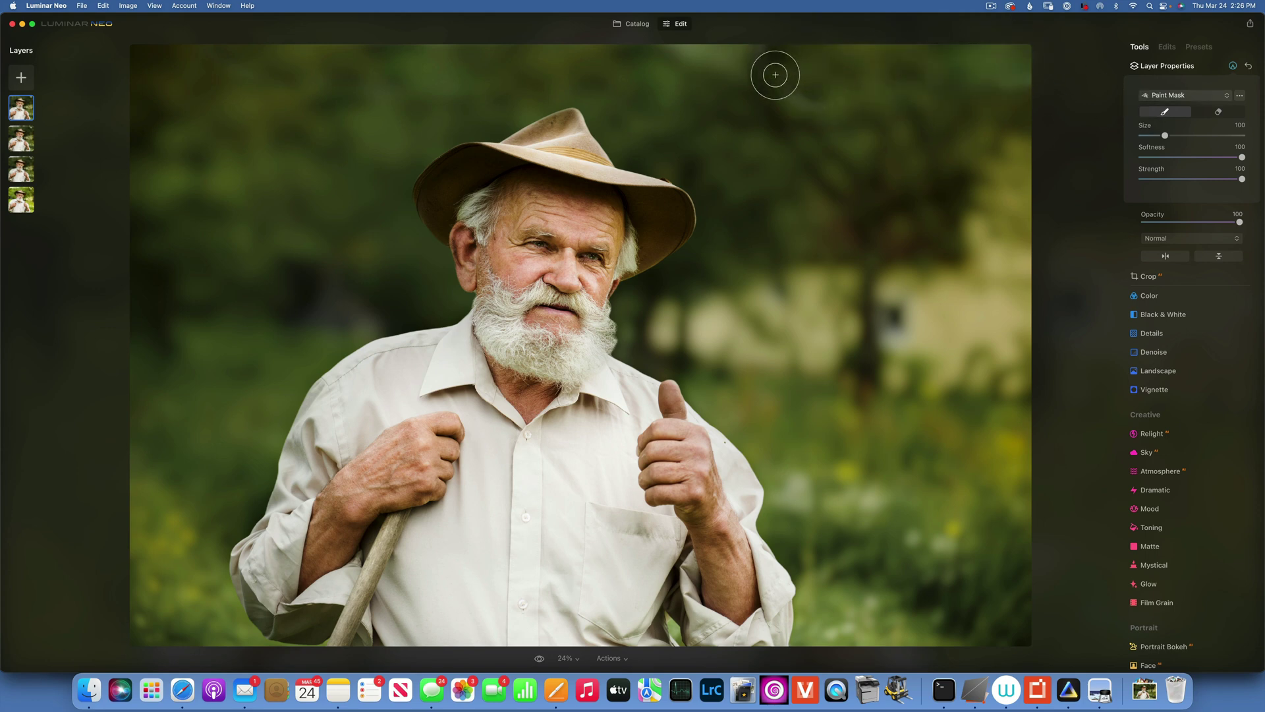
pyautogui.moveTo(760, 51); pyautogui.dragTo(1012, 94)
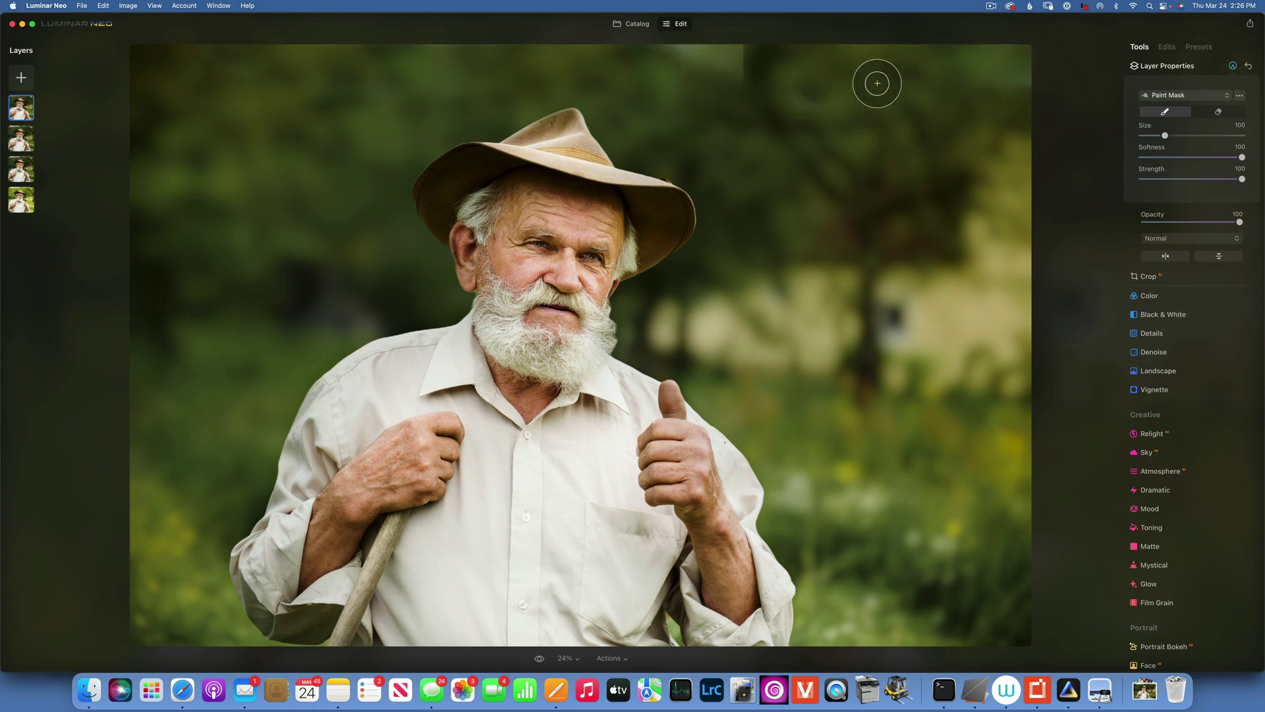
pyautogui.click(22, 75)
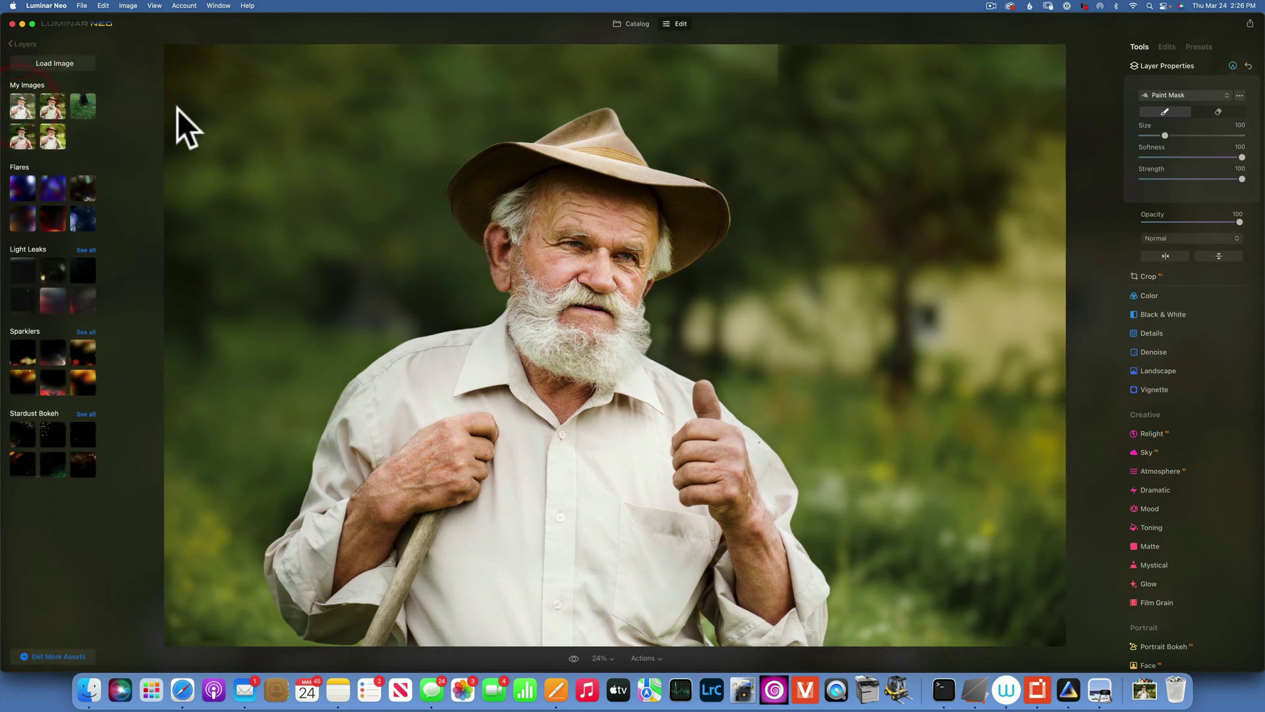
# Add another portrait copy, shift it up-right and paint its mask over the upper background.
pyautogui.click(22, 105)
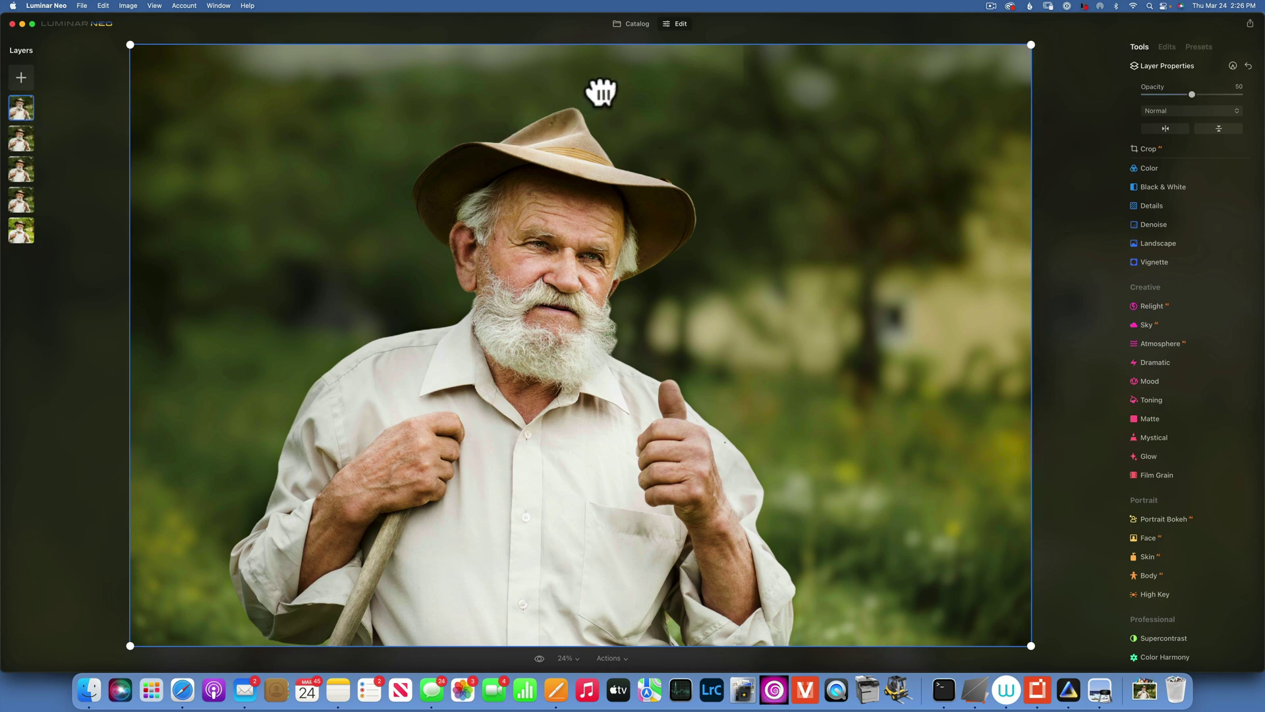
pyautogui.moveTo(607, 90); pyautogui.dragTo(1140, 12)
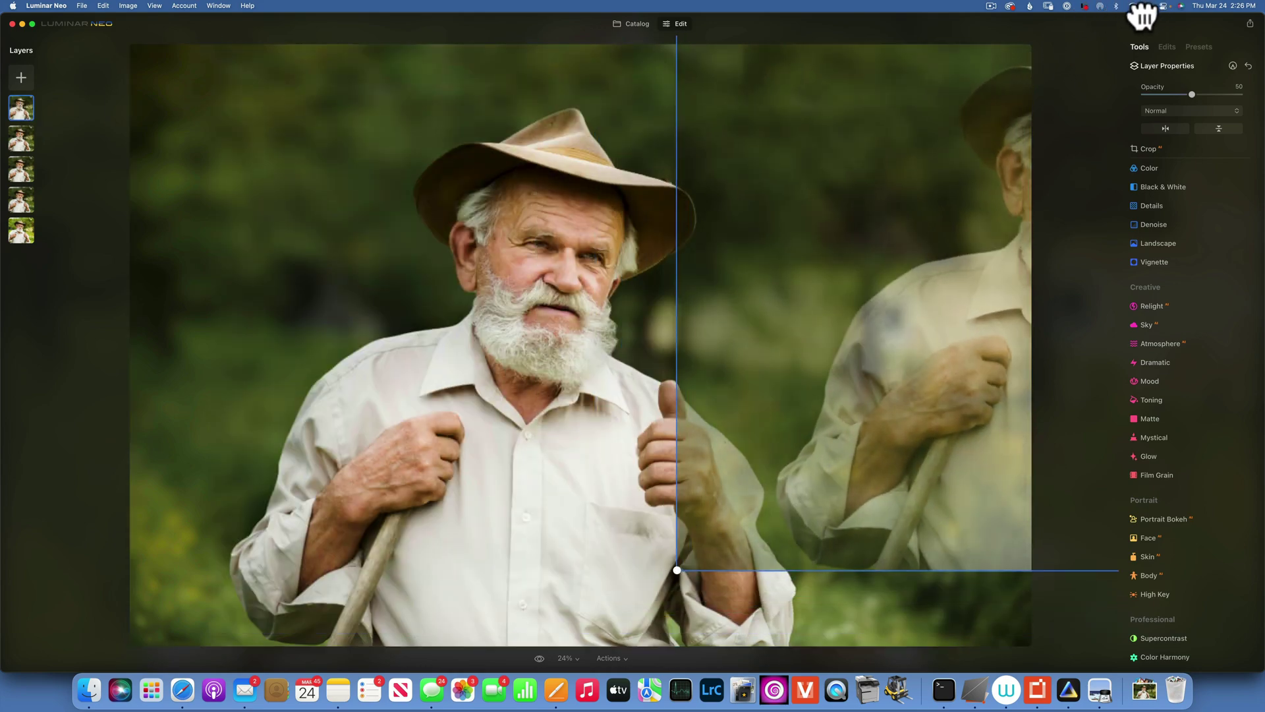
pyautogui.click(1232, 65)
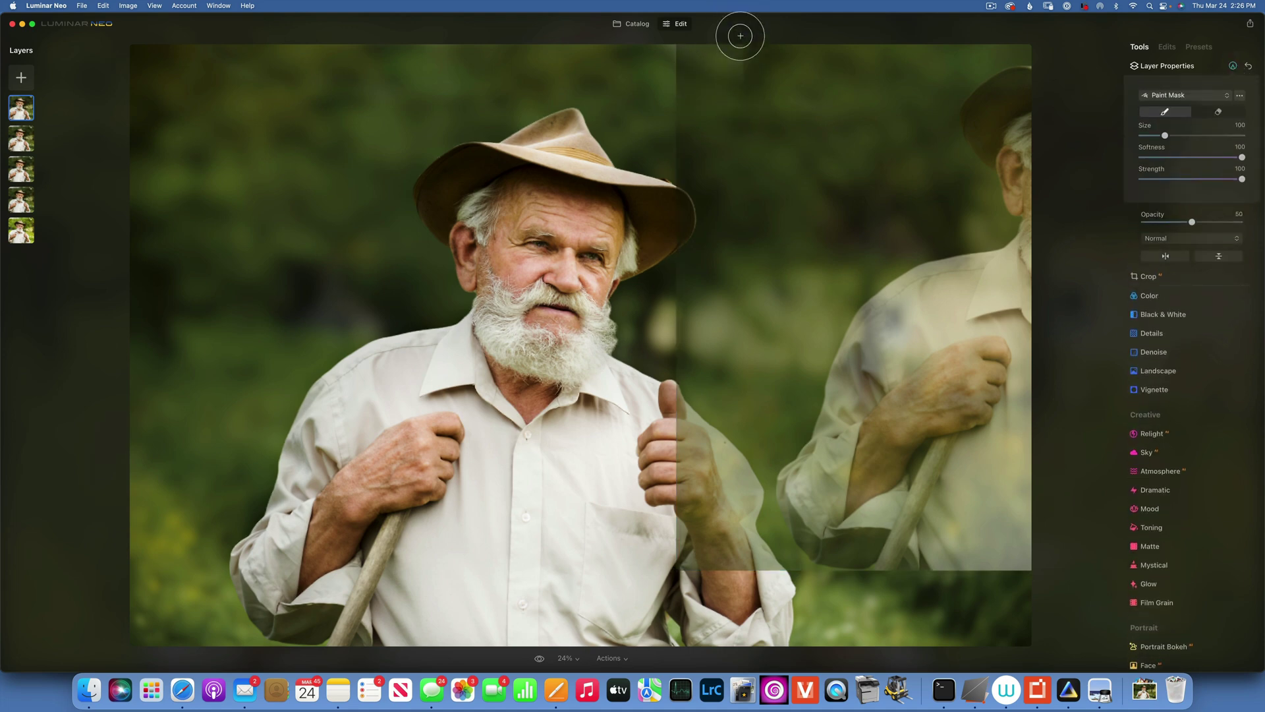
pyautogui.moveTo(771, 62)
pyautogui.mouseDown()
pyautogui.moveTo(797, 60)
pyautogui.moveTo(744, 65)
pyautogui.moveTo(741, 52)
pyautogui.moveTo(686, 36)
pyautogui.moveTo(780, 72)
pyautogui.moveTo(823, 108)
pyautogui.mouseUp()
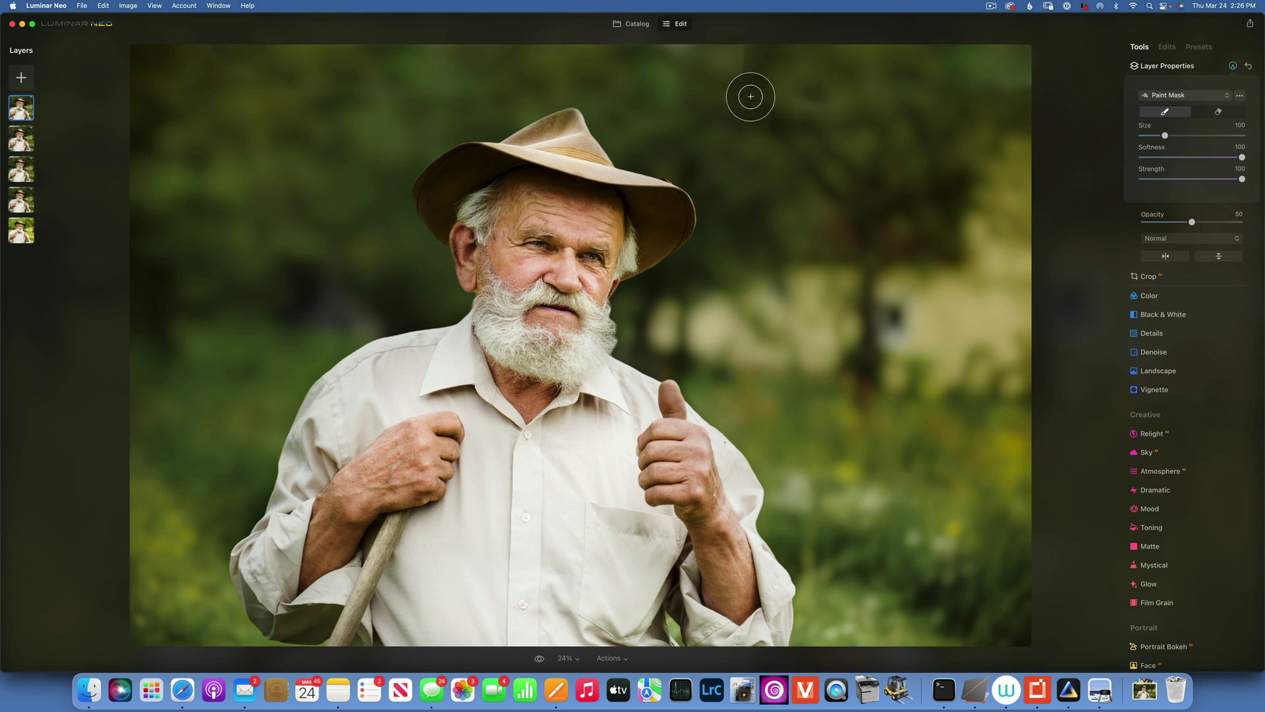
pyautogui.moveTo(745, 75)
pyautogui.mouseDown()
pyautogui.moveTo(797, 73)
pyautogui.moveTo(811, 92)
pyautogui.mouseUp()
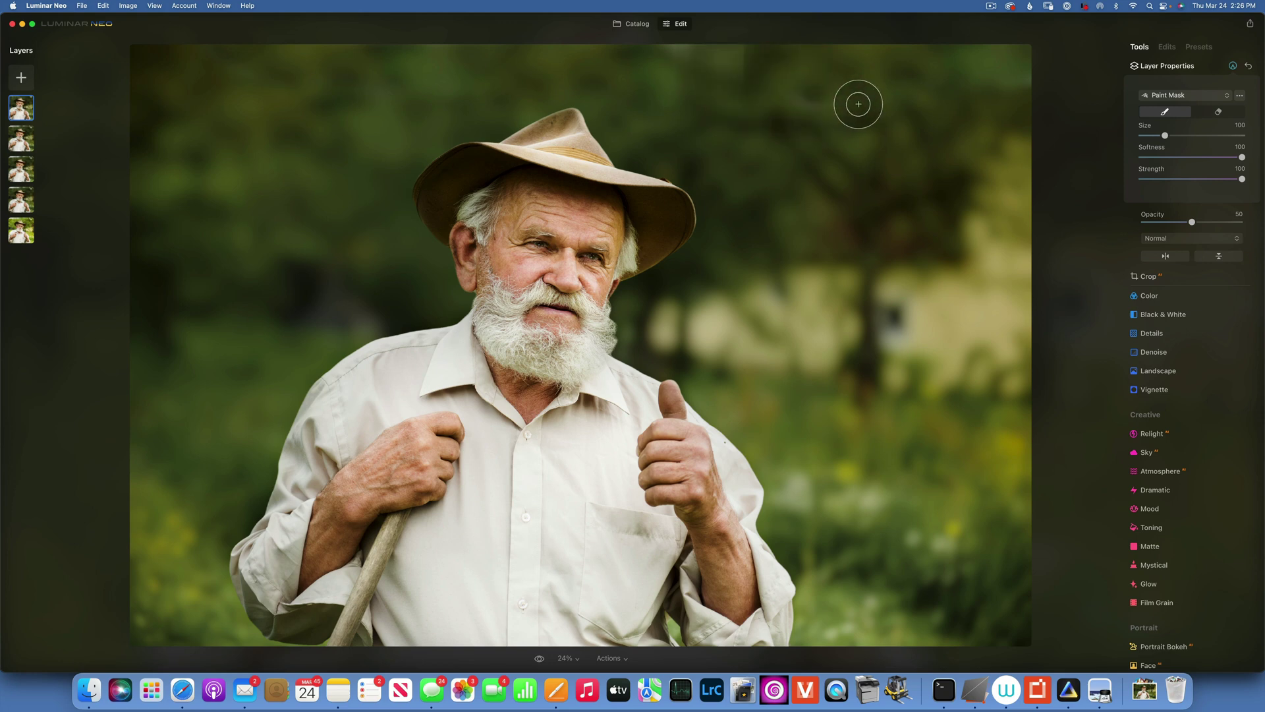
pyautogui.moveTo(665, 49); pyautogui.dragTo(751, 58)
# Nudge the copy's position over the background, then select the second image layer.
pyautogui.click(1184, 64)
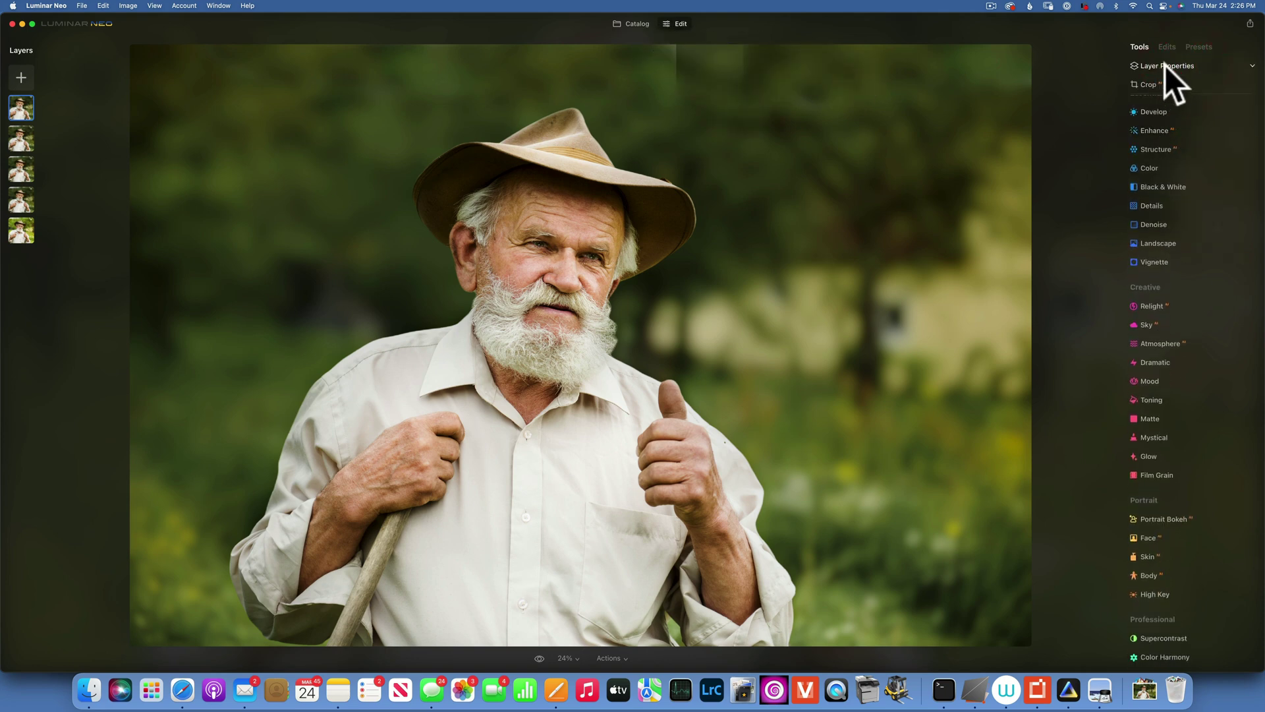
pyautogui.click(1164, 62)
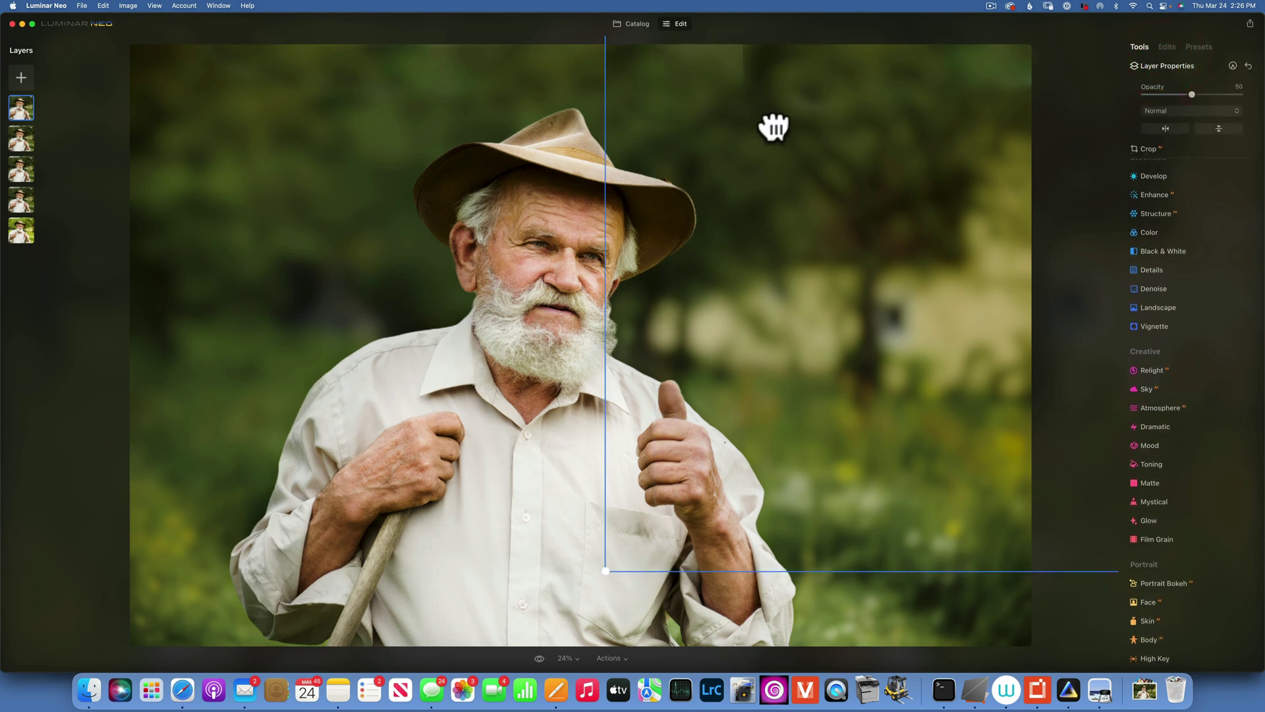
pyautogui.moveTo(778, 132); pyautogui.dragTo(782, 104)
pyautogui.click(18, 135)
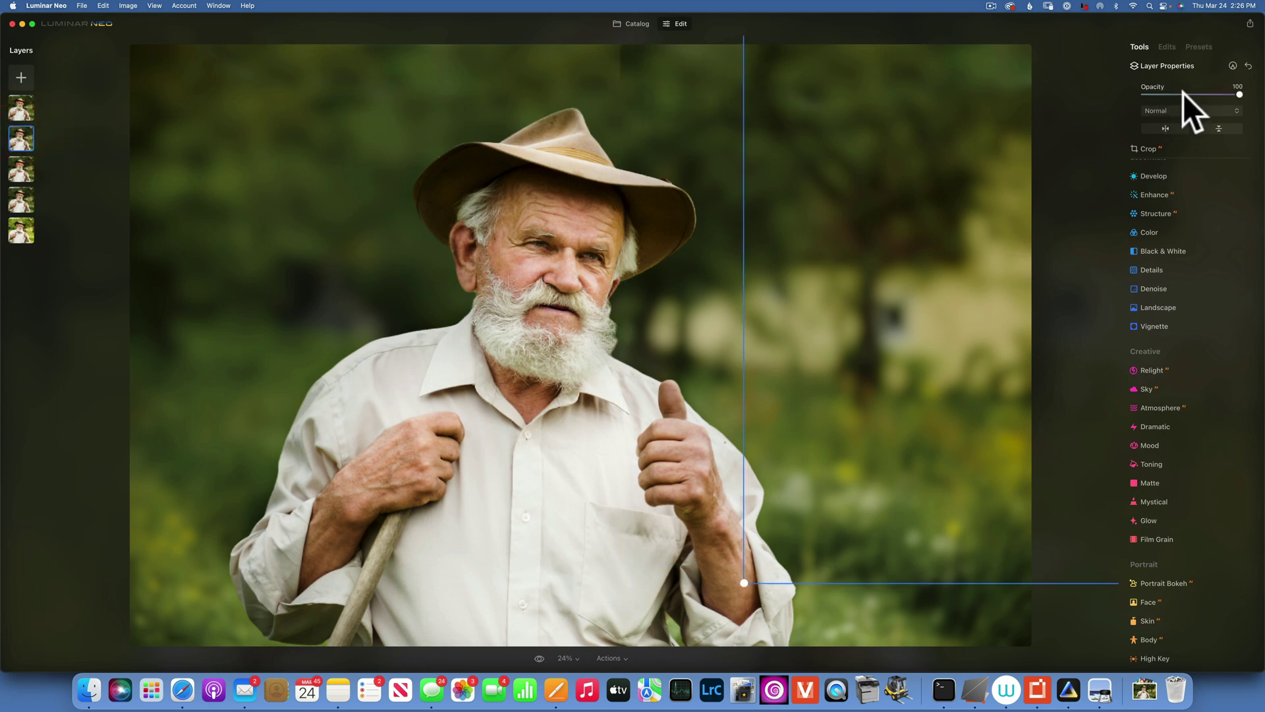
# Erase part of the second layer's mask in the upper-right background.
pyautogui.click(1232, 65)
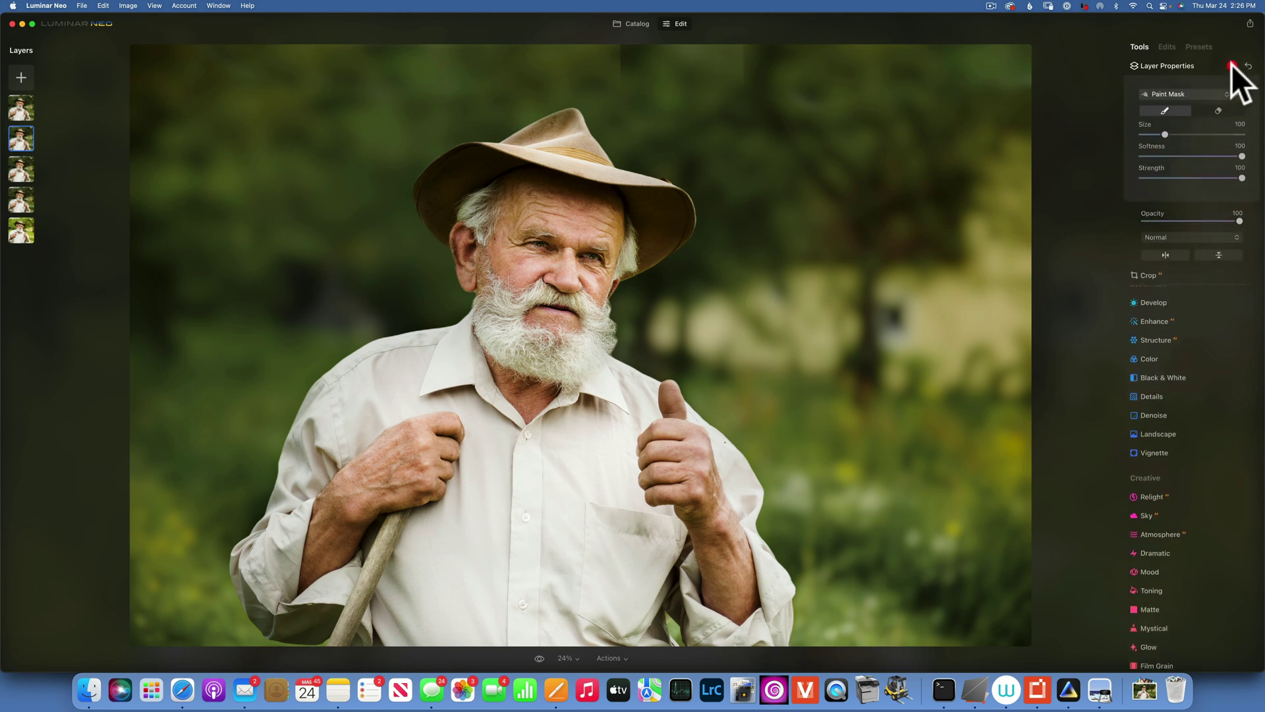
pyautogui.click(1217, 112)
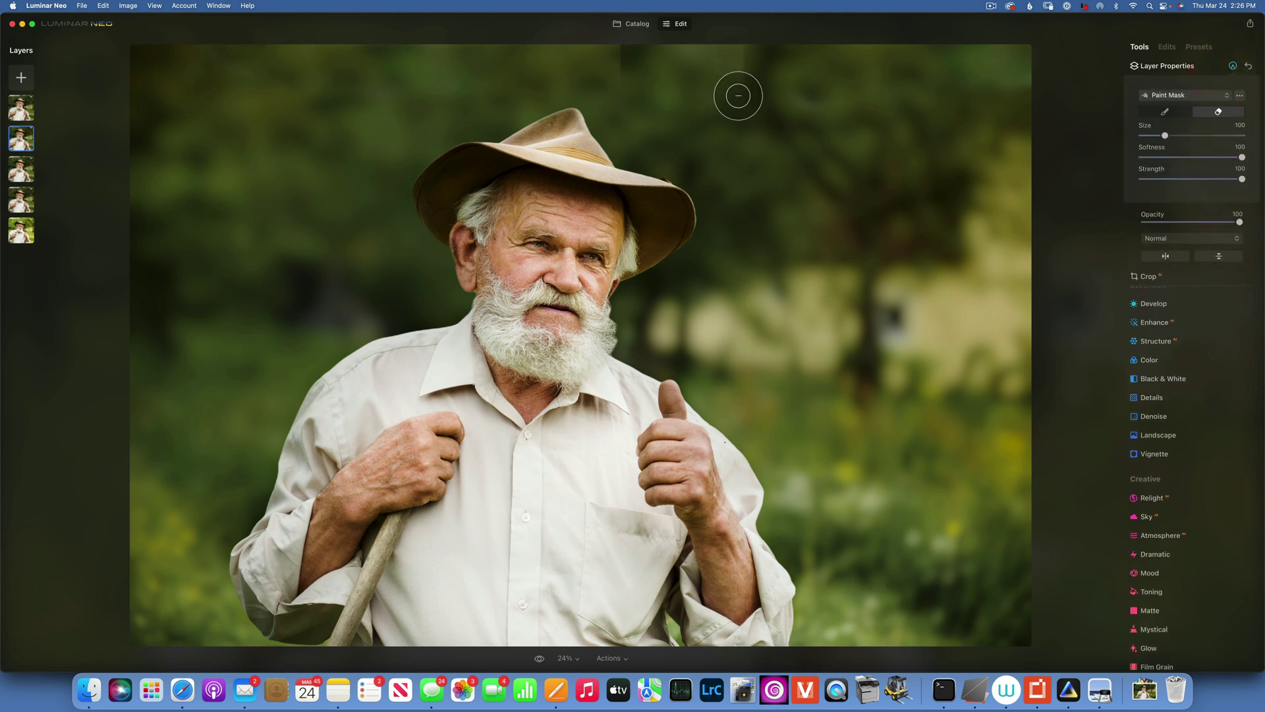
pyautogui.moveTo(738, 88); pyautogui.dragTo(740, 63)
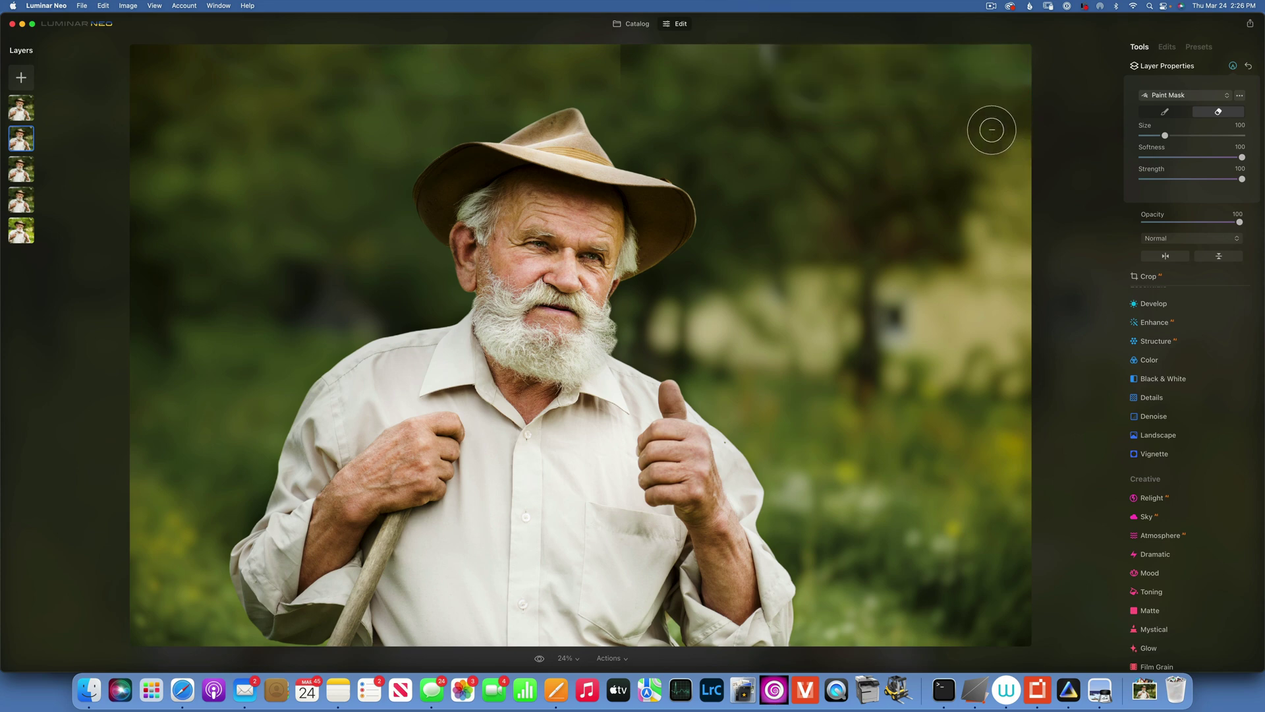
# Select the top image layer and switch its mask brush to erasing.
pyautogui.click(24, 107)
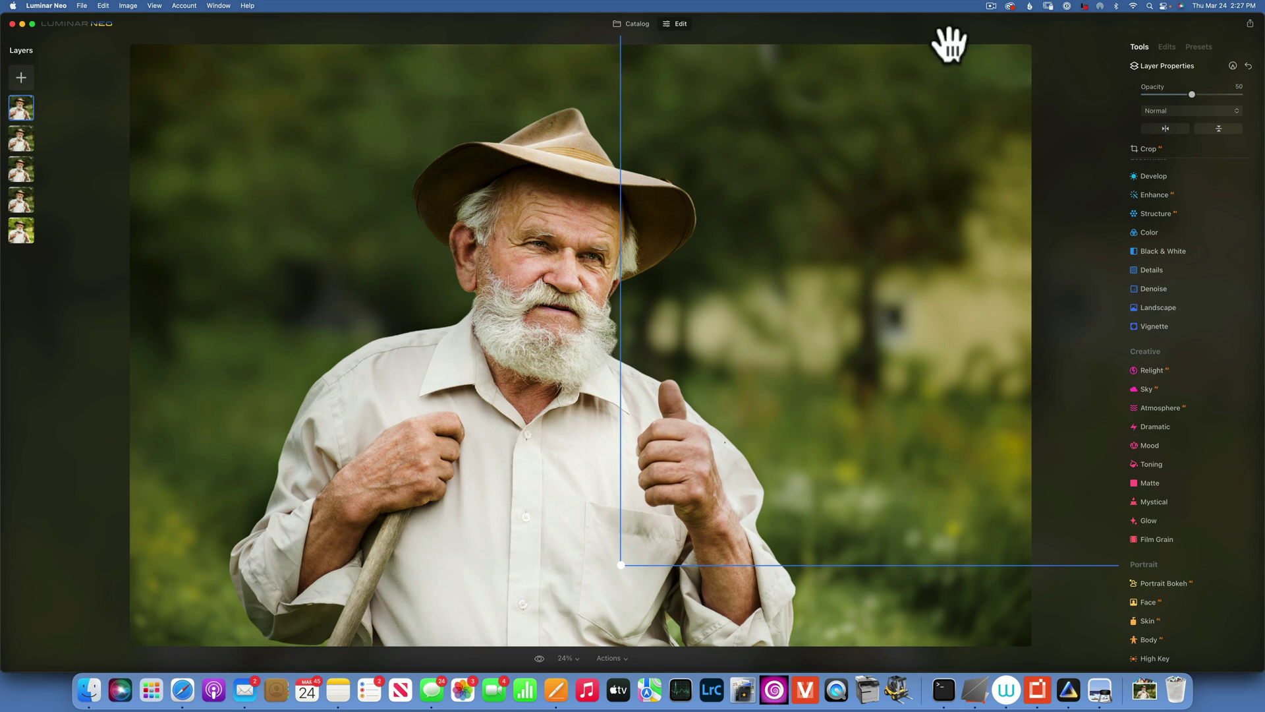
pyautogui.click(1233, 65)
pyautogui.click(1219, 110)
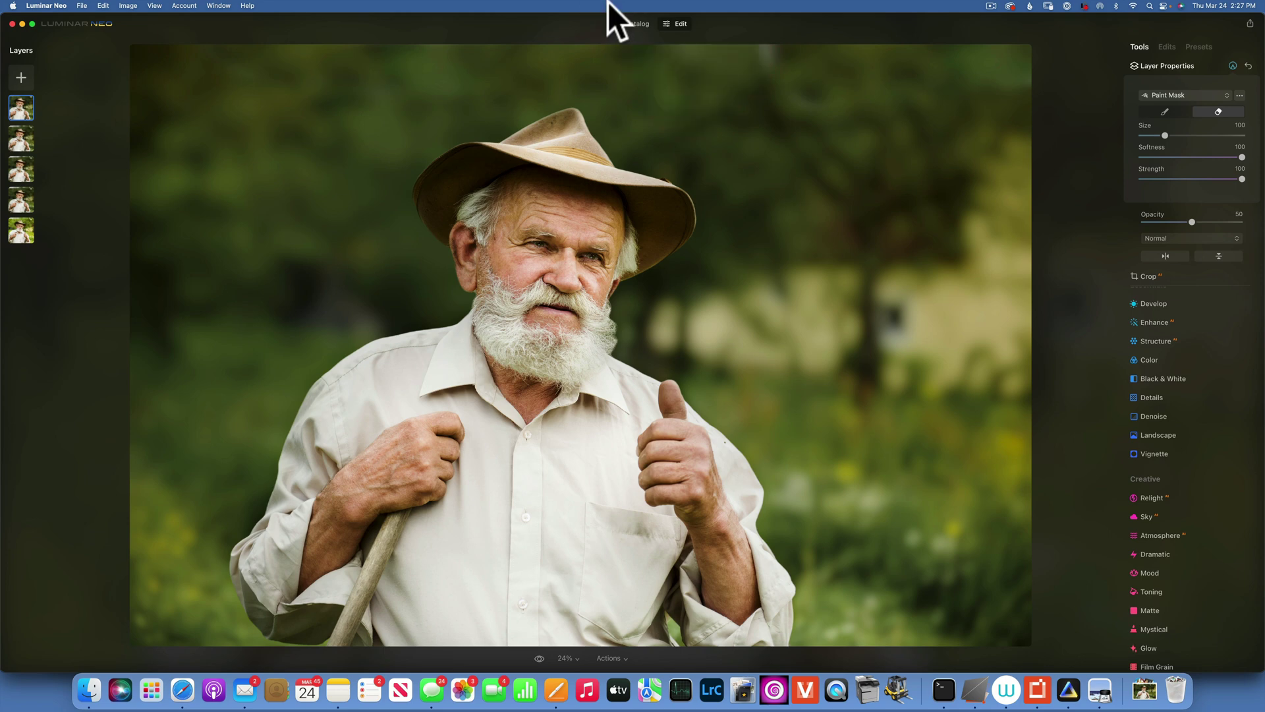
# Add the farmer photo as another layer, shift it, and mask it into the upper-right background.
pyautogui.click(21, 77)
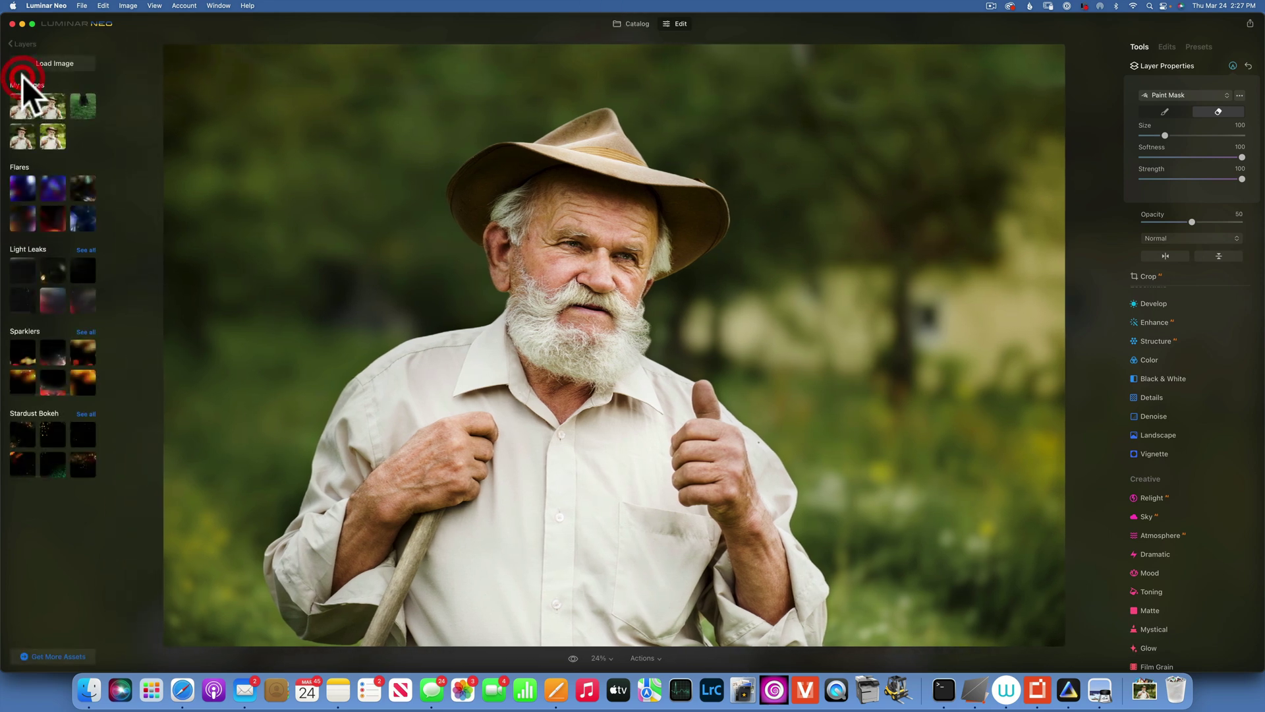
pyautogui.click(20, 105)
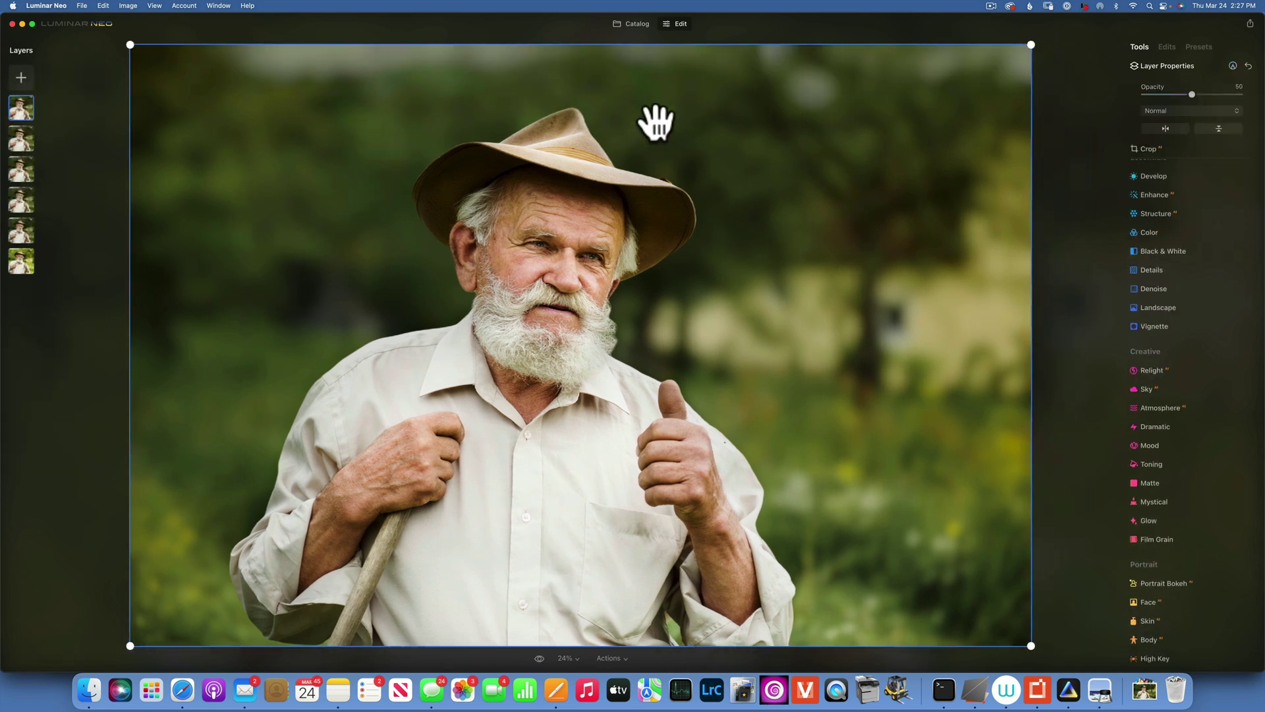
pyautogui.moveTo(1070, 147); pyautogui.dragTo(882, 86)
pyautogui.click(1232, 63)
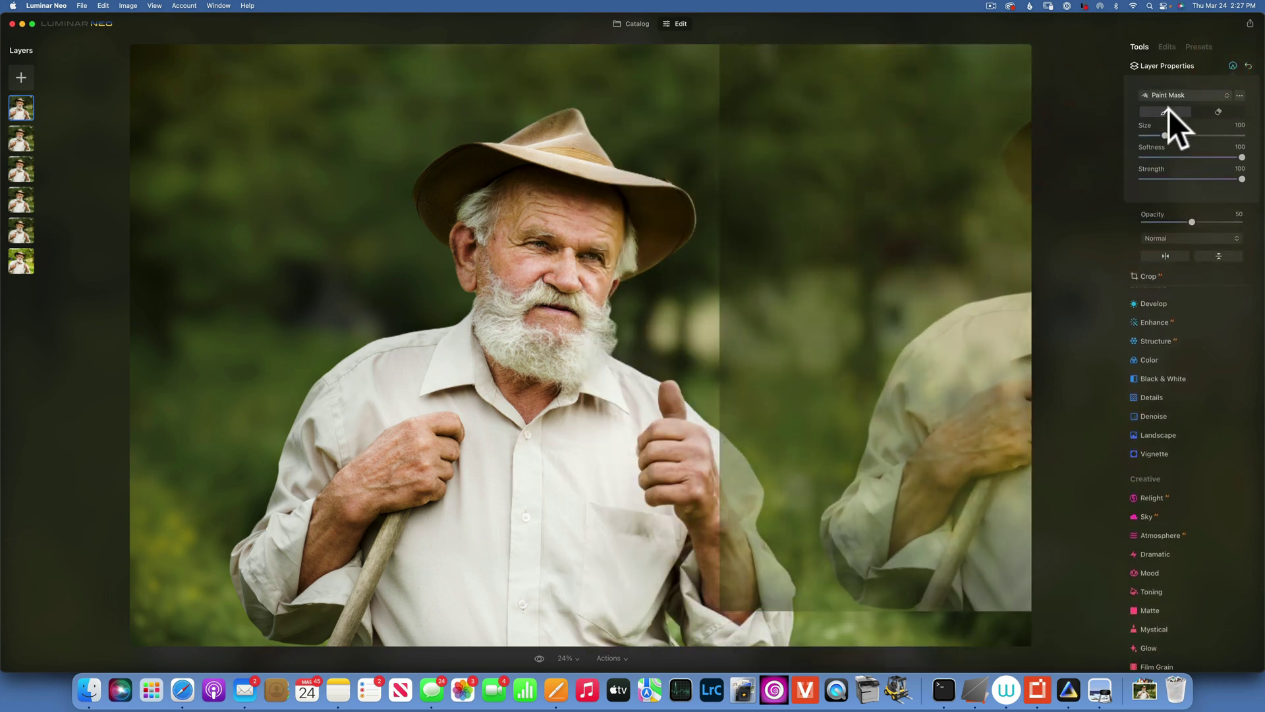
pyautogui.click(767, 55)
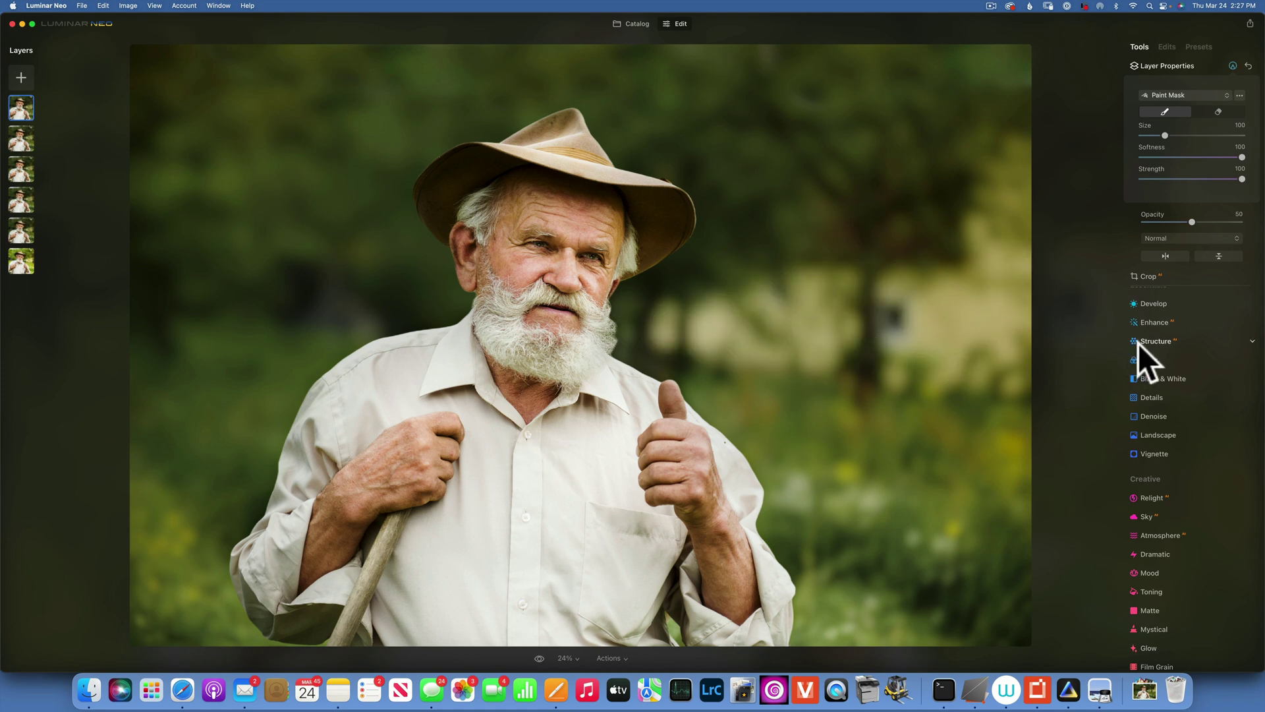
# On the base photo layer, set Relight Brightness Far to -74.
pyautogui.click(21, 260)
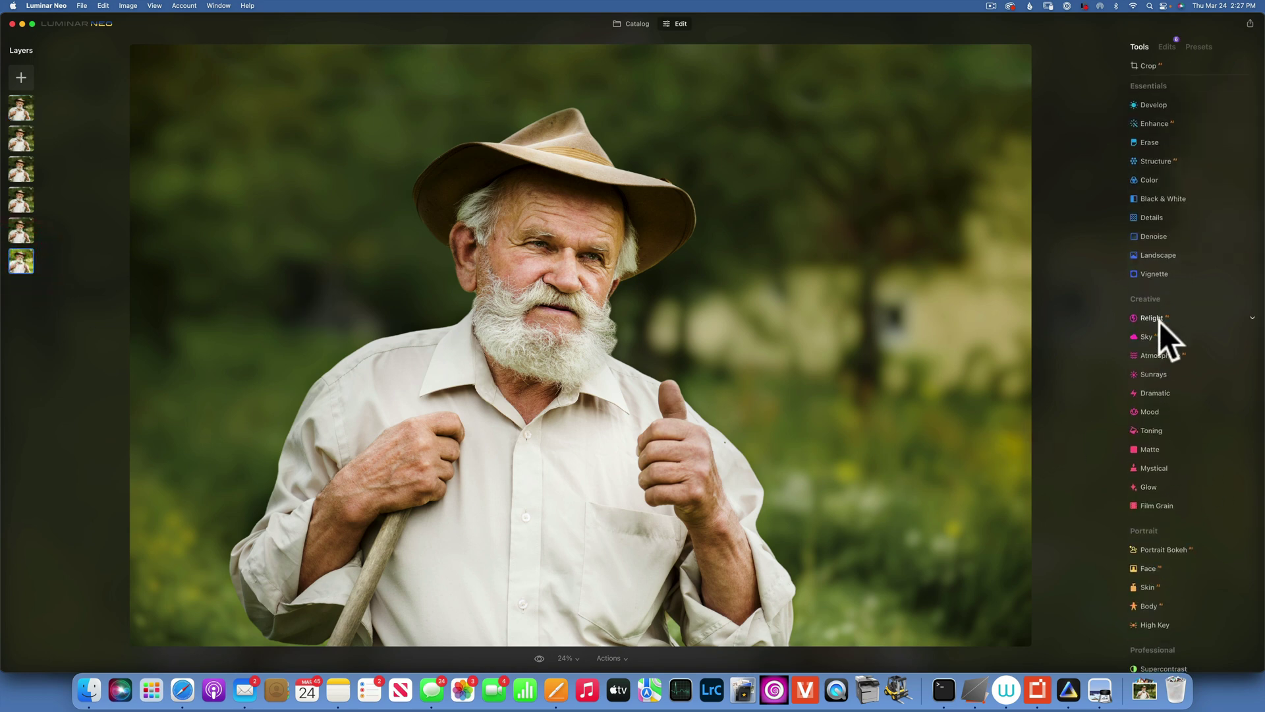
pyautogui.click(1159, 317)
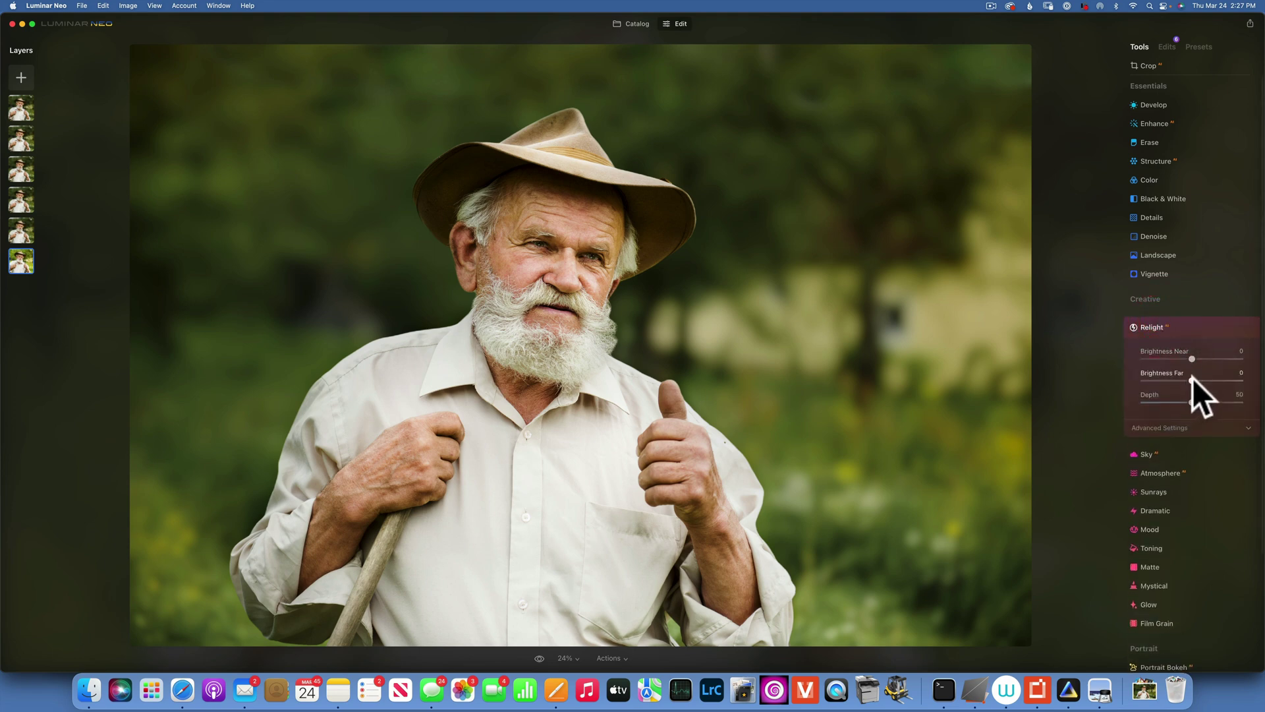
pyautogui.moveTo(1192, 379); pyautogui.dragTo(1155, 380)
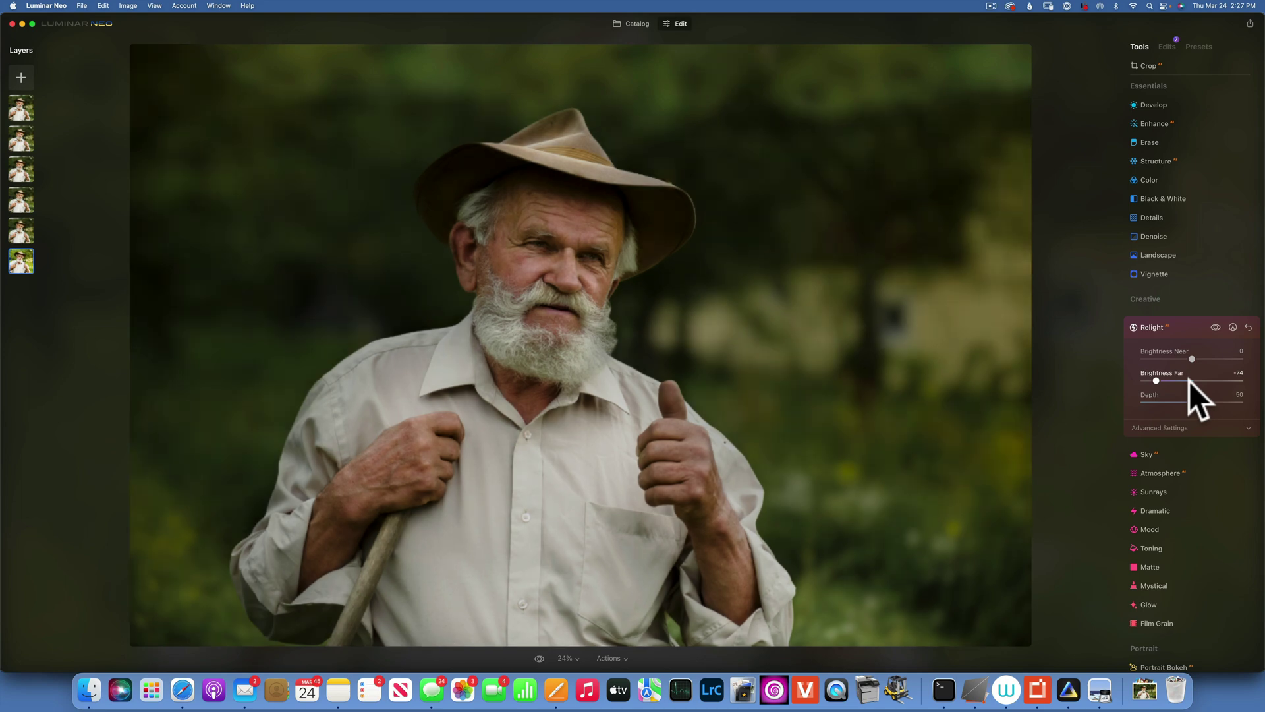
# Paint the Relight mask over the right and bottom-right background, then view the original.
pyautogui.click(1233, 327)
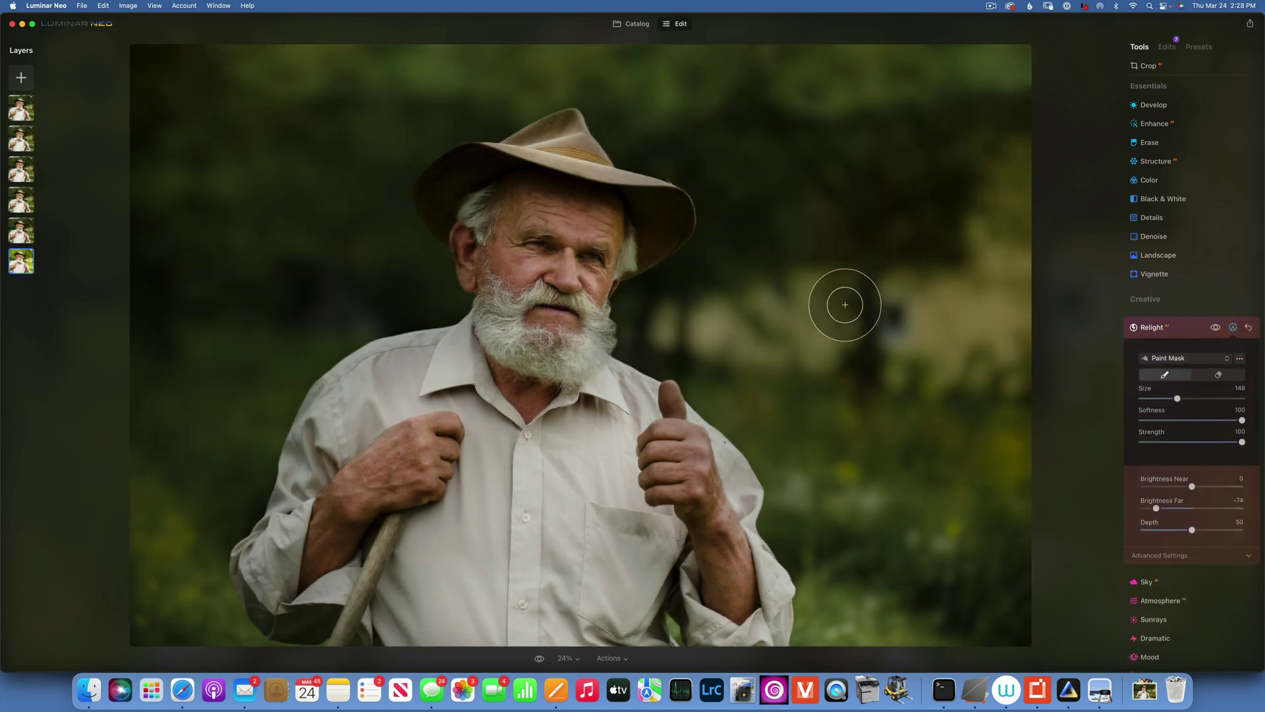
pyautogui.scroll(5, 958, 291)
pyautogui.moveTo(958, 291)
pyautogui.mouseDown()
pyautogui.moveTo(1015, 368)
pyautogui.moveTo(688, 324)
pyautogui.mouseUp()
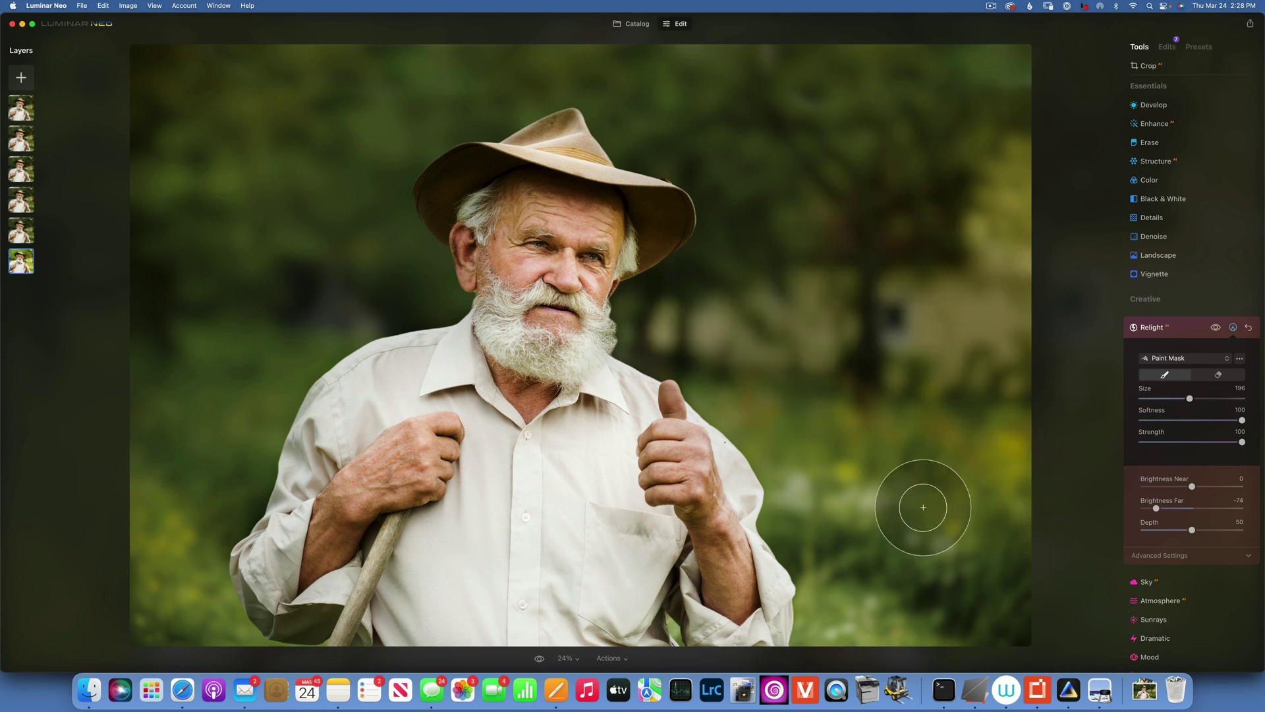
pyautogui.moveTo(865, 530)
pyautogui.mouseDown()
pyautogui.moveTo(838, 628)
pyautogui.moveTo(974, 626)
pyautogui.mouseUp()
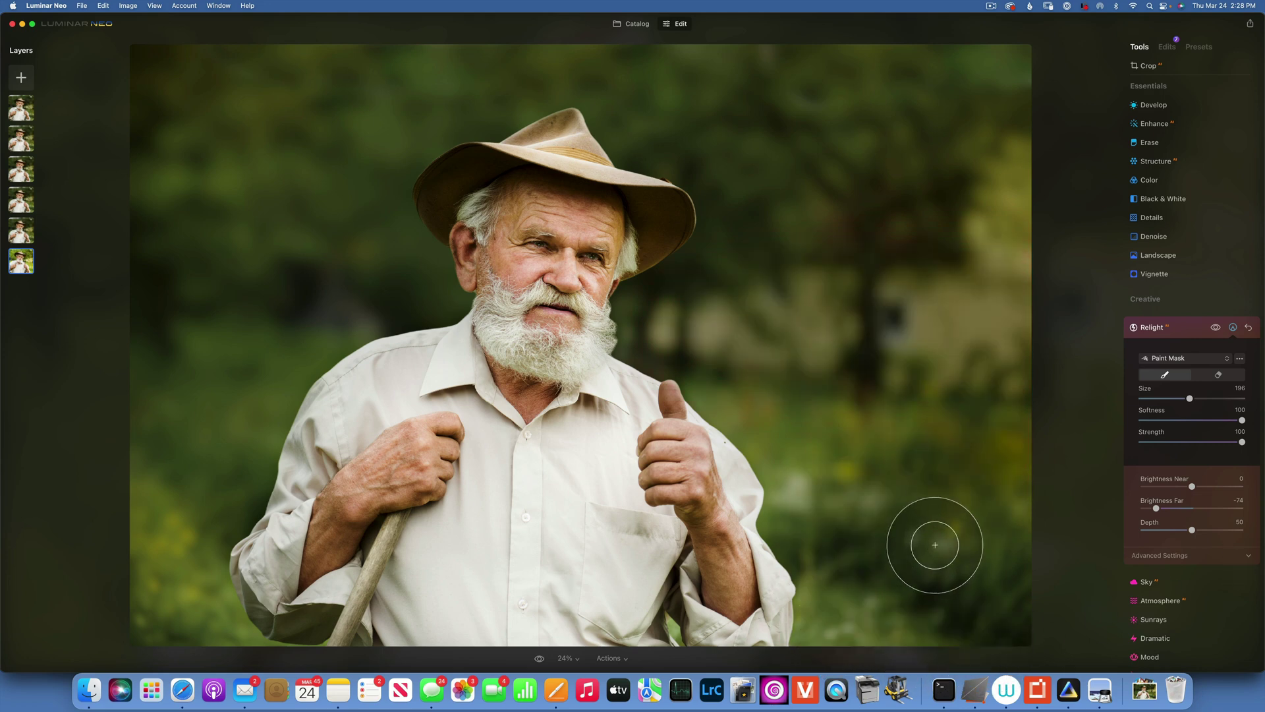
pyautogui.moveTo(981, 580); pyautogui.dragTo(940, 489)
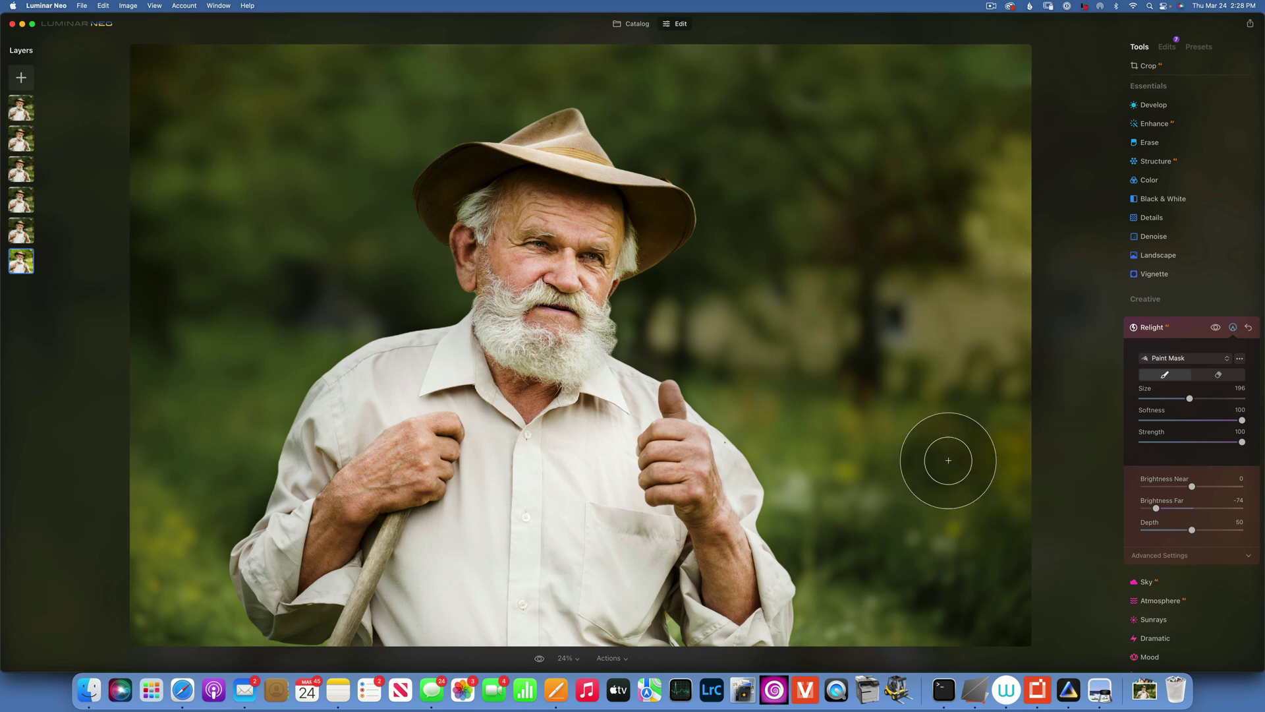
pyautogui.click(538, 657)
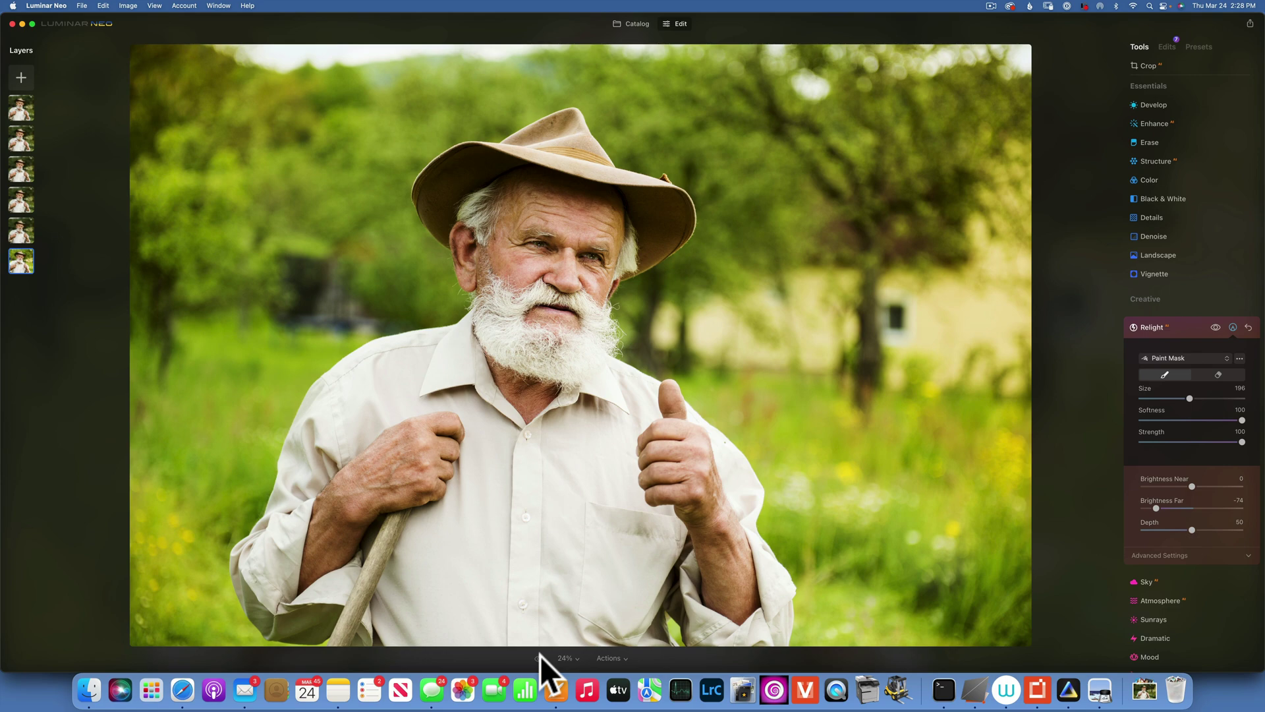
# Toggle between the edited and original views to compare the result.
pyautogui.click(539, 657)
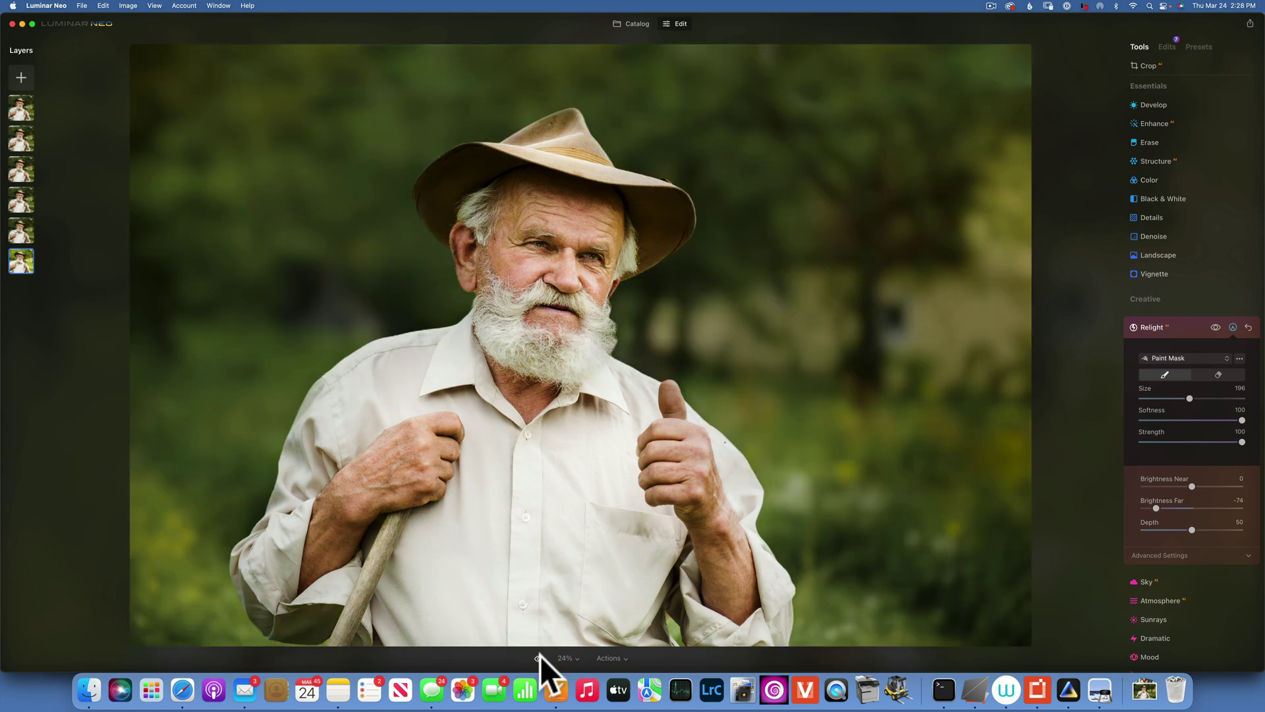
pyautogui.click(539, 657)
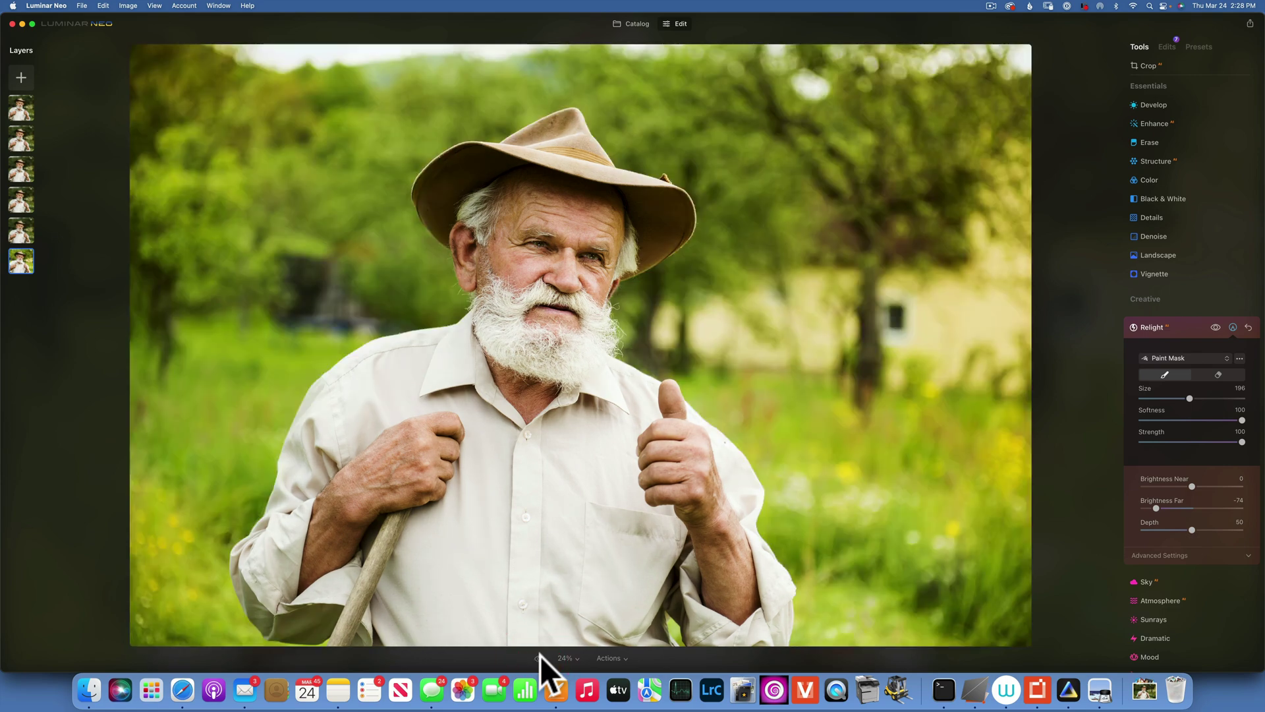
pyautogui.click(539, 657)
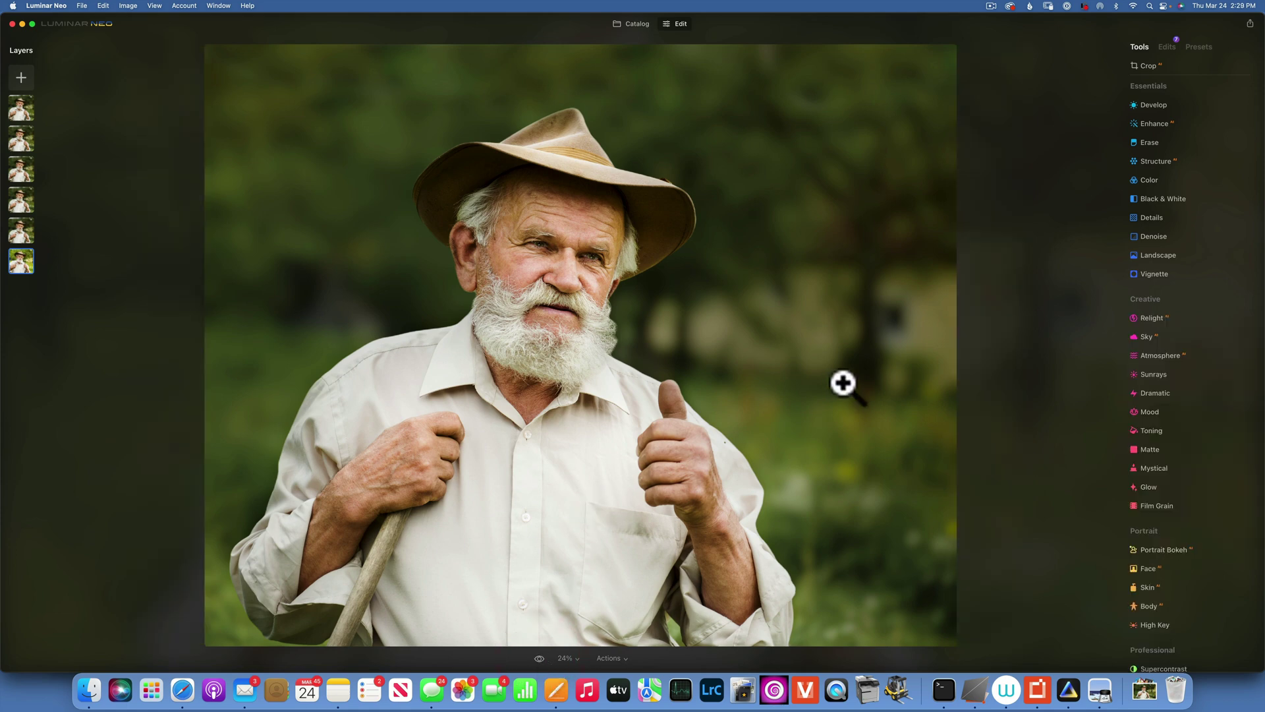
# Set Relight Brightness Far to -30 and erase its mask from face and chest at size 220.
pyautogui.click(1151, 318)
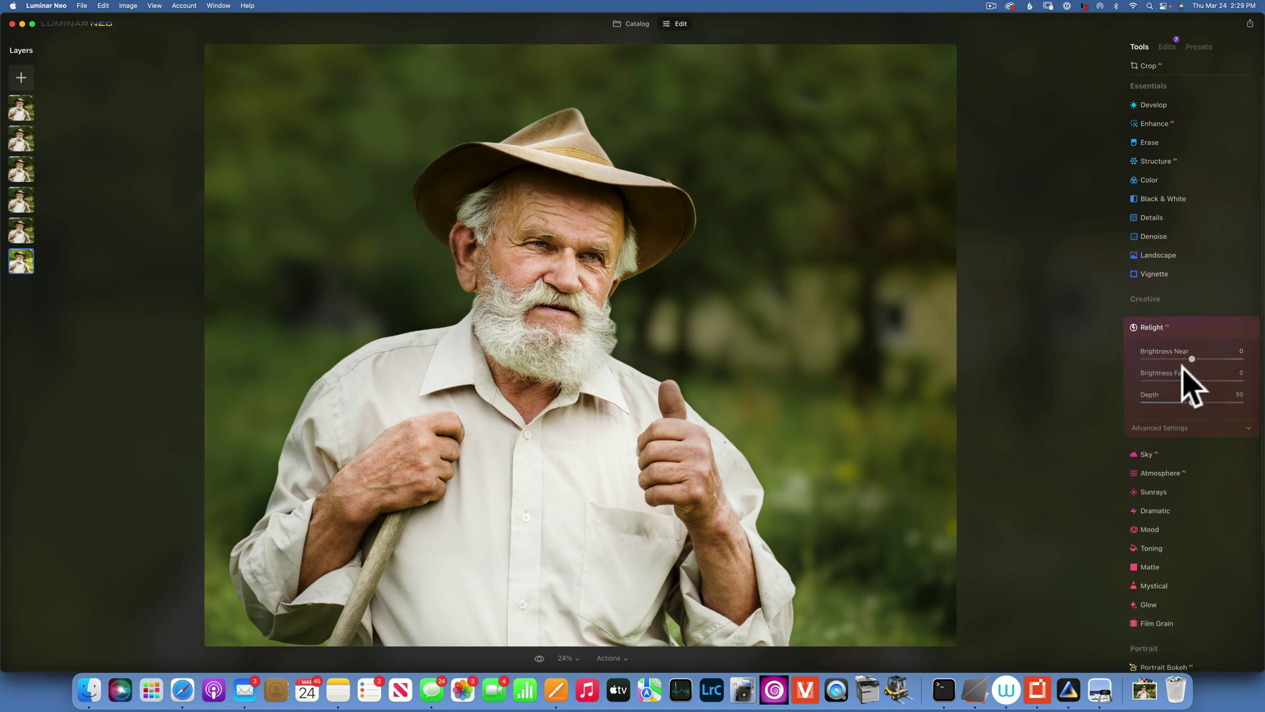
pyautogui.moveTo(1192, 380); pyautogui.dragTo(1169, 380)
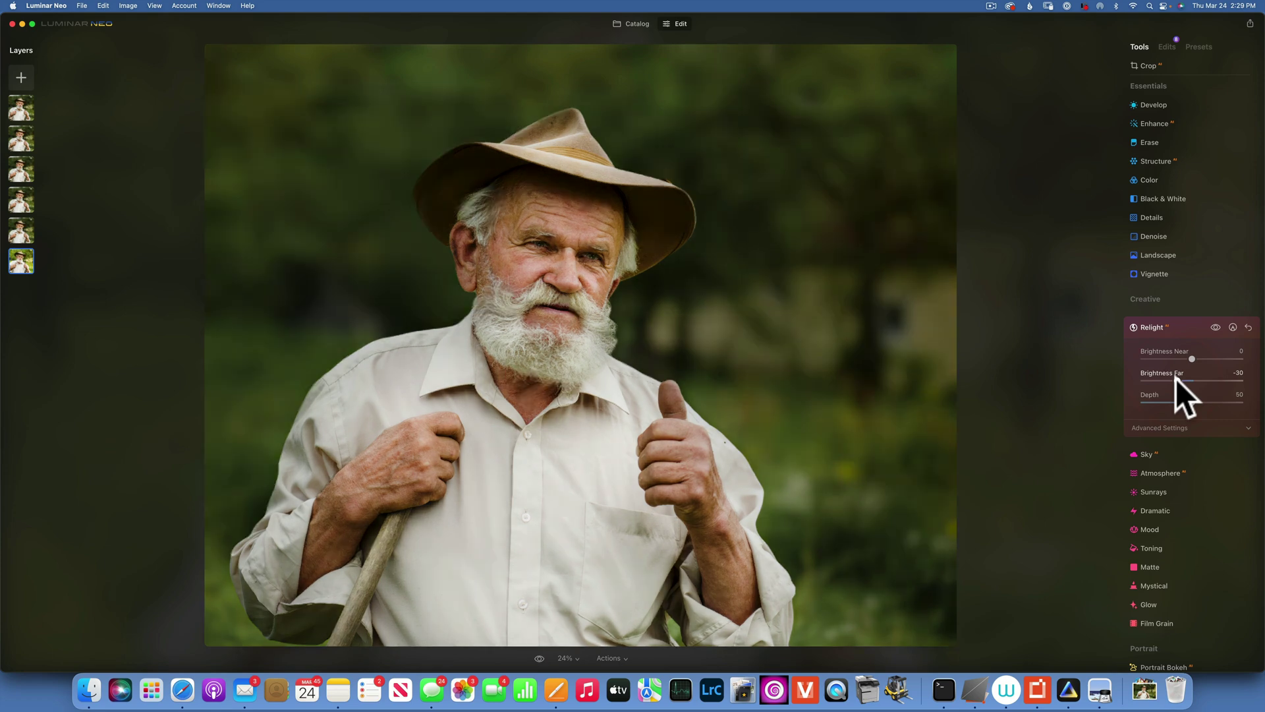
pyautogui.click(1232, 326)
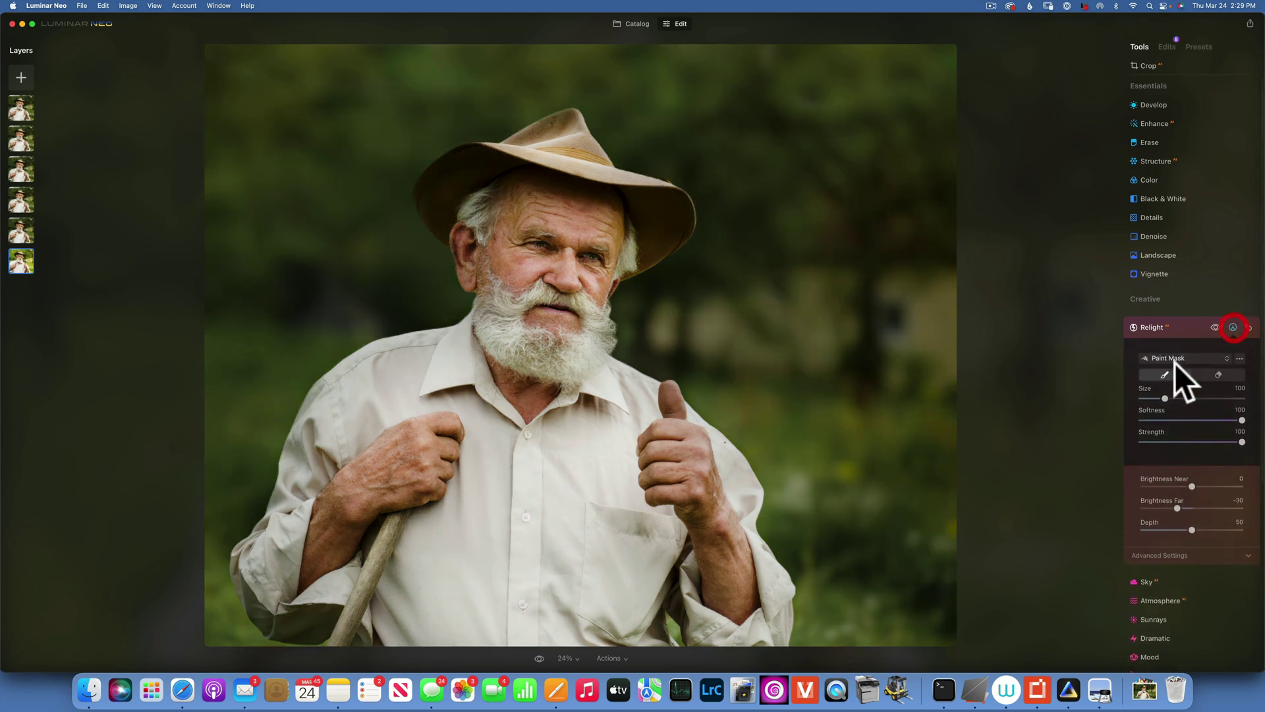
pyautogui.click(1217, 374)
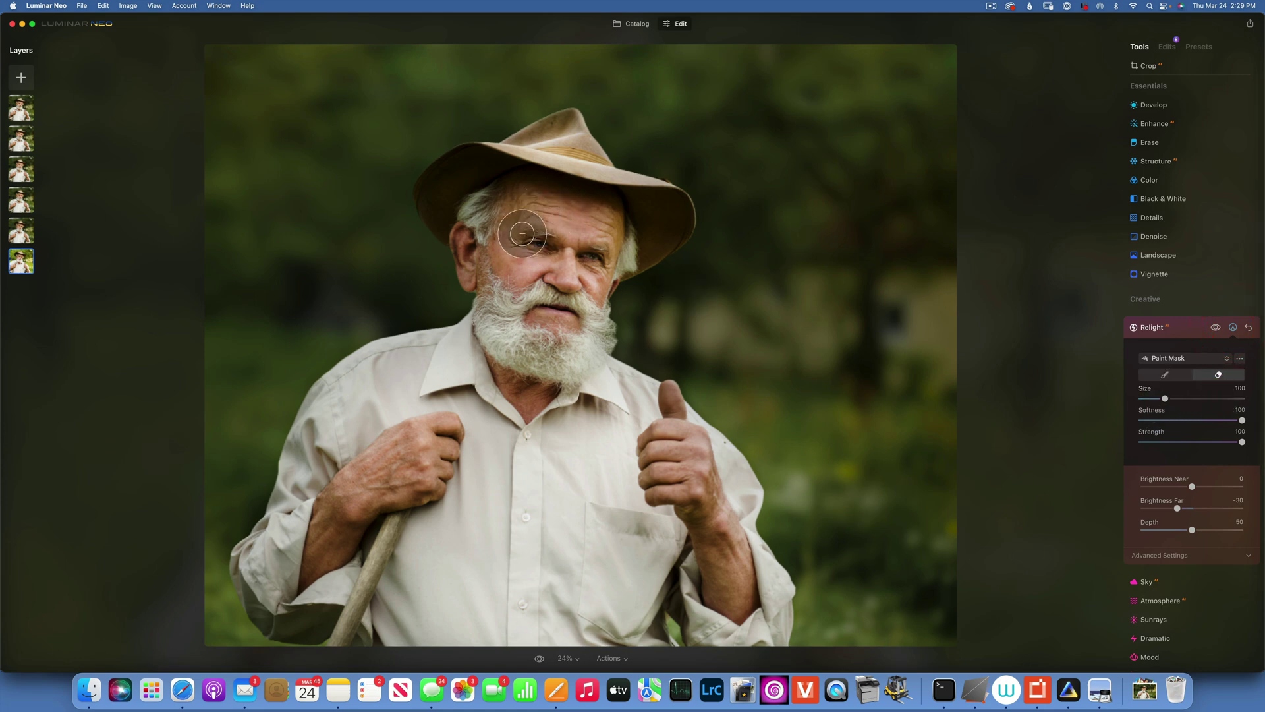
pyautogui.press(']')
pyautogui.press(']')
pyautogui.press(']')
pyautogui.press(']')
pyautogui.press(']')
pyautogui.press(']')
pyautogui.moveTo(587, 241)
pyautogui.mouseDown()
pyautogui.moveTo(455, 417)
pyautogui.moveTo(387, 428)
pyautogui.moveTo(345, 517)
pyautogui.mouseUp()
pyautogui.moveTo(422, 596)
pyautogui.mouseDown()
pyautogui.moveTo(608, 611)
pyautogui.moveTo(638, 576)
pyautogui.moveTo(648, 534)
pyautogui.moveTo(649, 493)
pyautogui.moveTo(567, 420)
pyautogui.moveTo(471, 500)
pyautogui.moveTo(558, 536)
pyautogui.moveTo(498, 435)
pyautogui.moveTo(452, 398)
pyautogui.moveTo(534, 400)
pyautogui.moveTo(656, 555)
pyautogui.moveTo(682, 513)
pyautogui.moveTo(720, 584)
pyautogui.mouseUp()
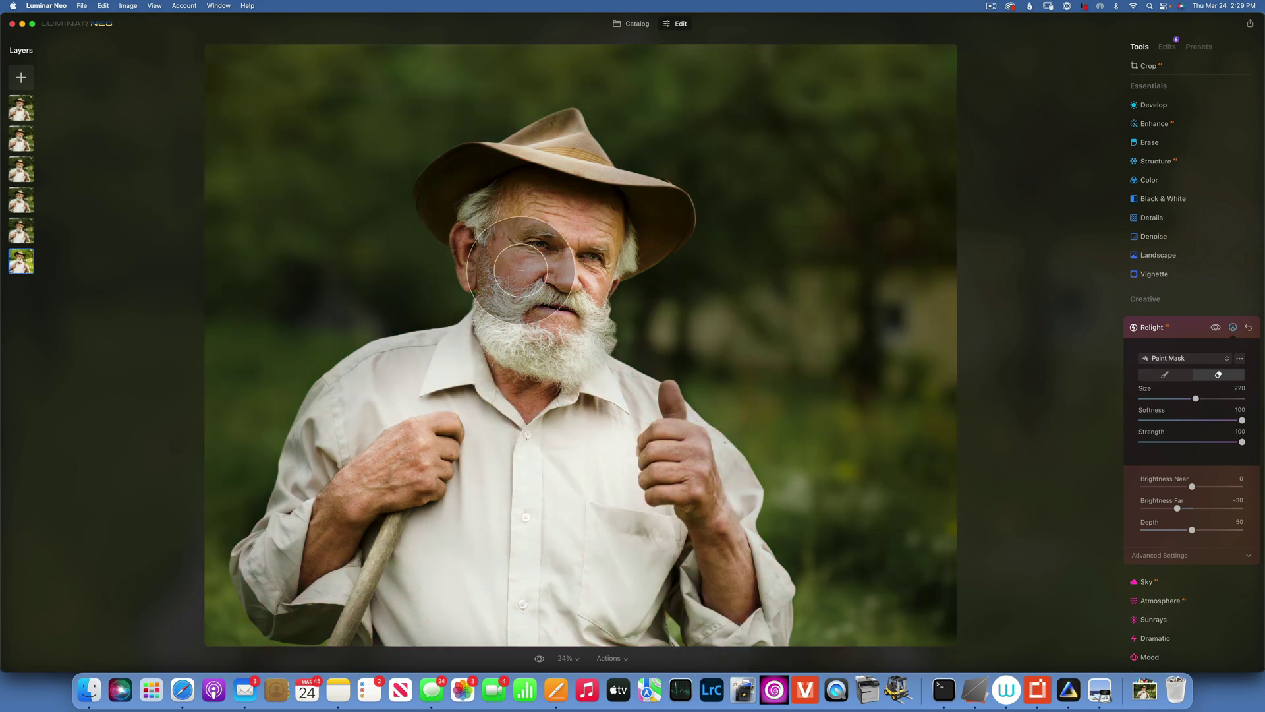
pyautogui.moveTo(537, 247)
pyautogui.mouseDown()
pyautogui.moveTo(534, 226)
pyautogui.moveTo(551, 218)
pyautogui.moveTo(558, 230)
pyautogui.moveTo(534, 260)
pyautogui.mouseUp()
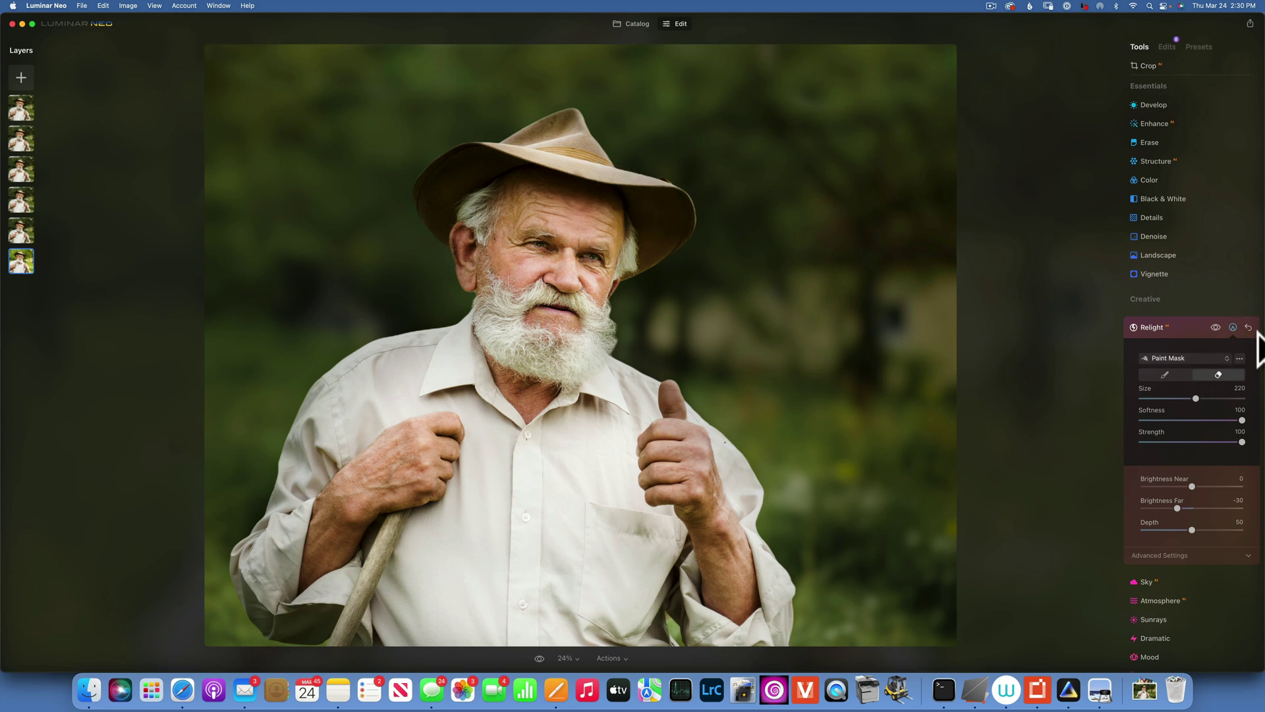
# Paint the Relight mask over the background at brush size 148, then view the original.
pyautogui.click(1168, 373)
pyautogui.press('[')
pyautogui.press('[')
pyautogui.press('[')
pyautogui.press('[')
pyautogui.press('[')
pyautogui.press('[')
pyautogui.press('[')
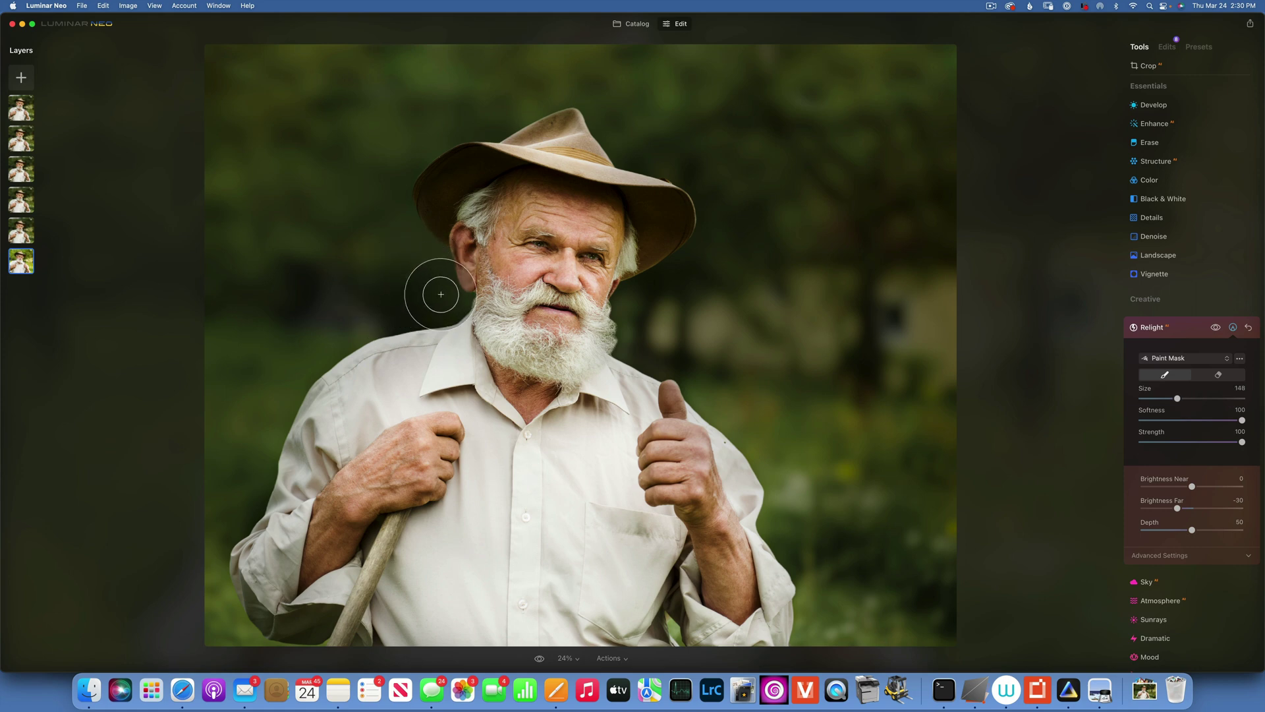
pyautogui.click(449, 297)
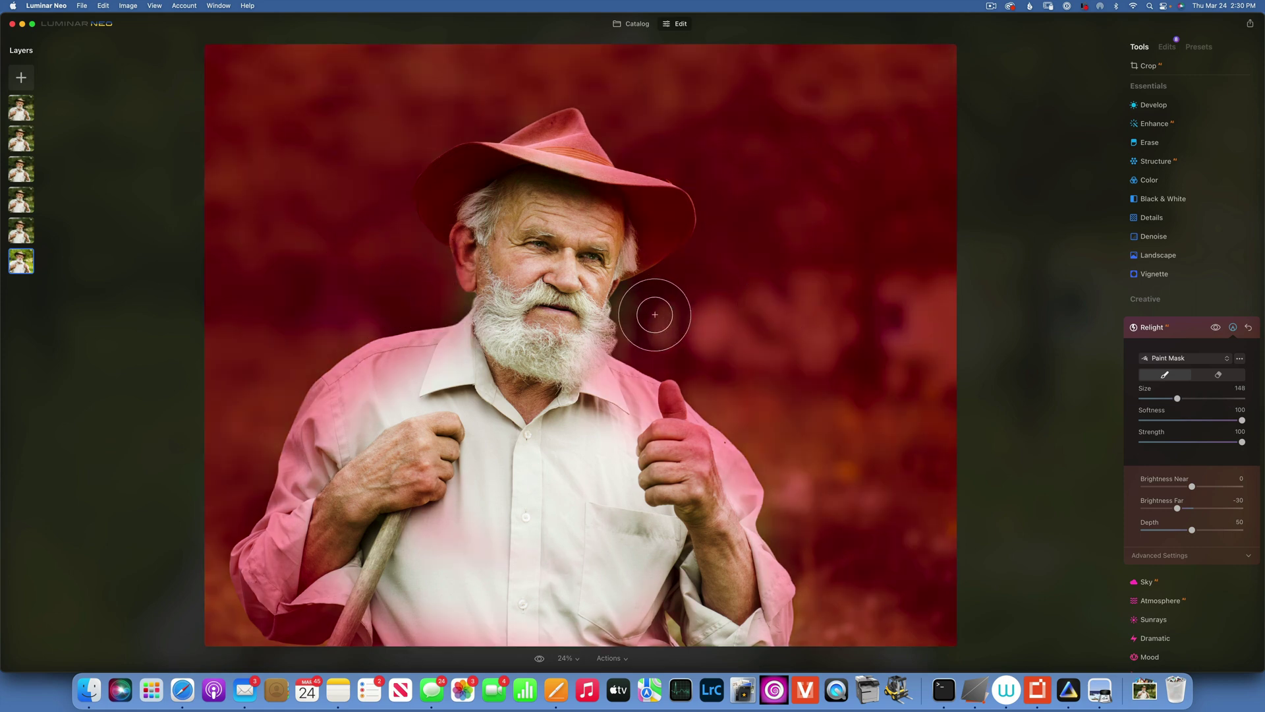
pyautogui.moveTo(636, 307); pyautogui.dragTo(830, 313)
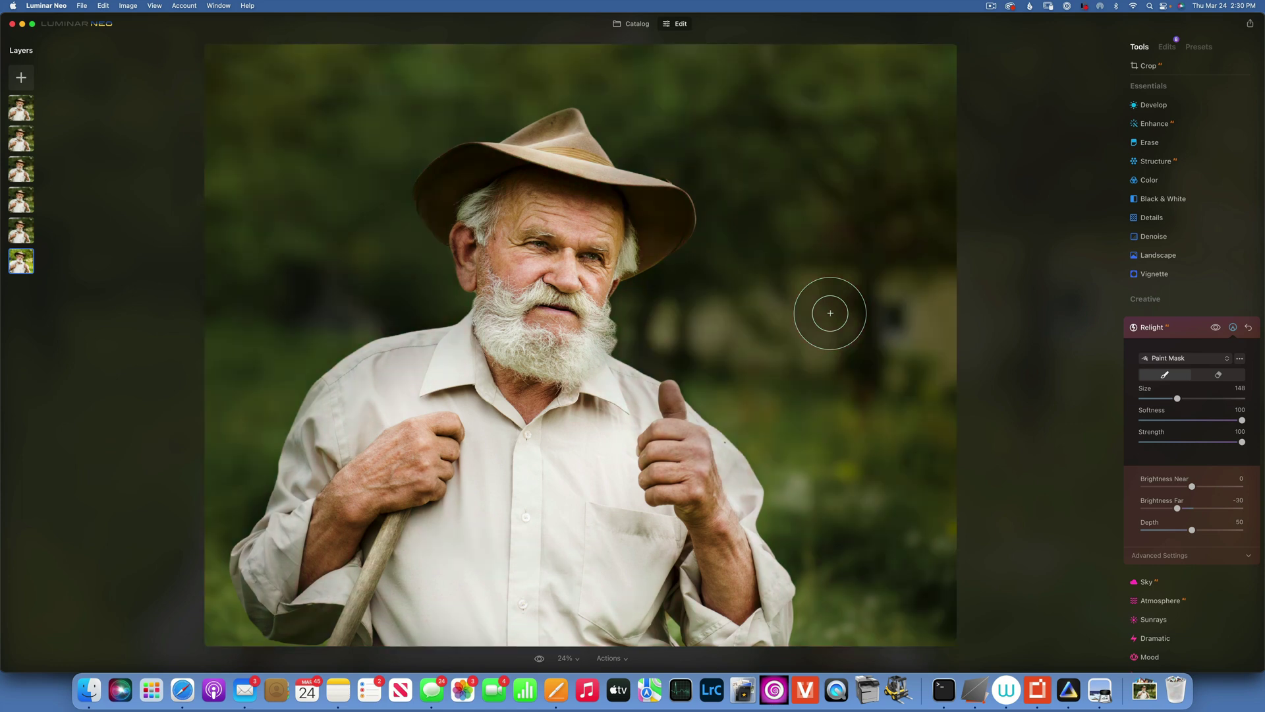
pyautogui.click(540, 657)
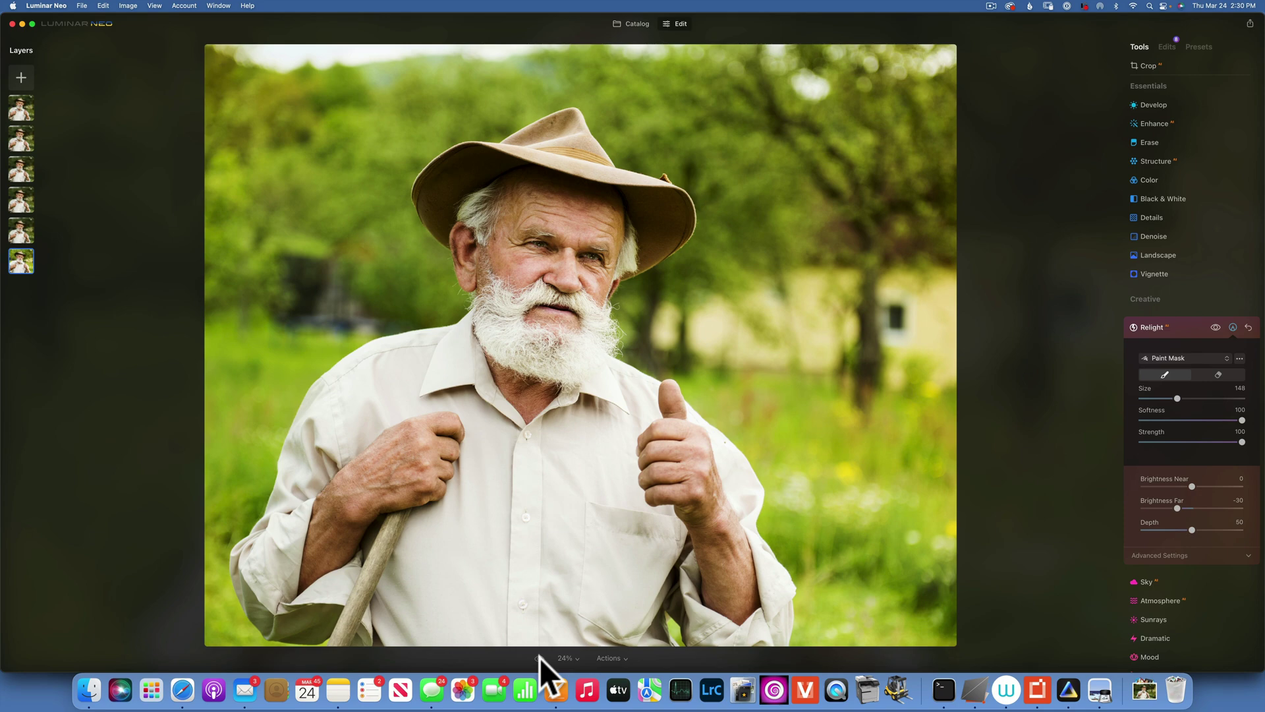
pyautogui.click(539, 658)
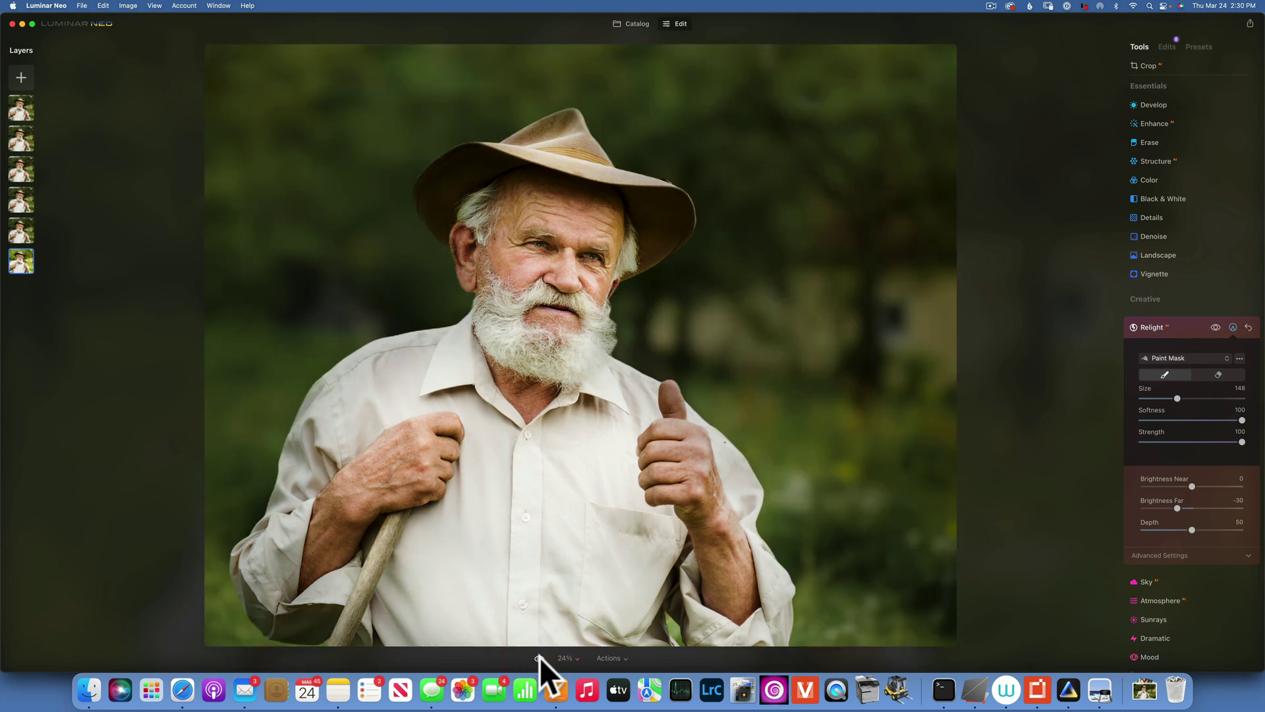
pyautogui.click(539, 658)
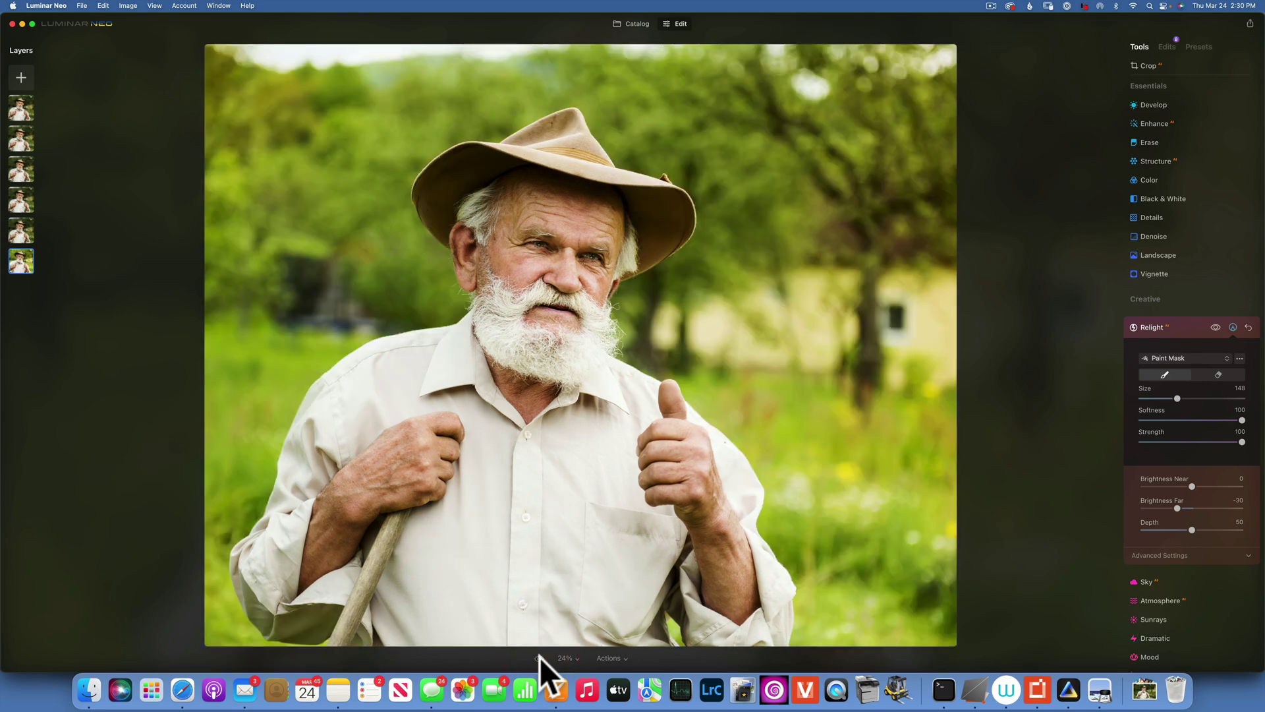
pyautogui.click(540, 657)
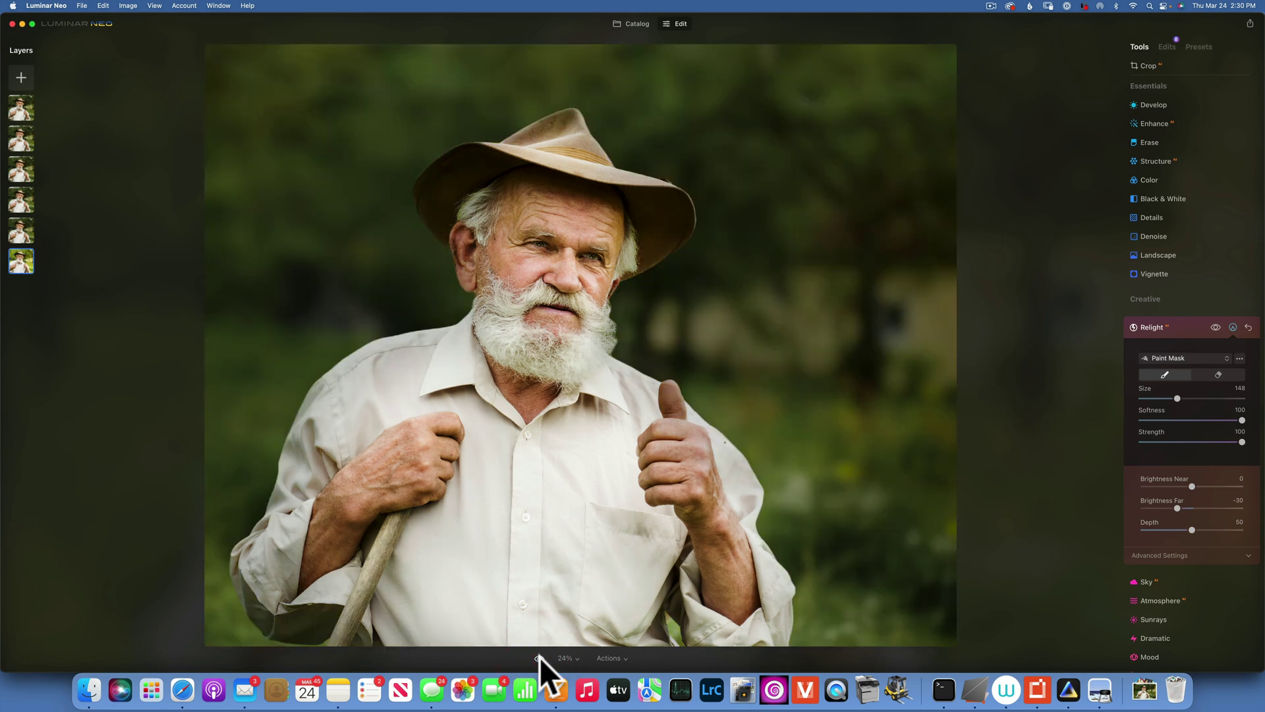